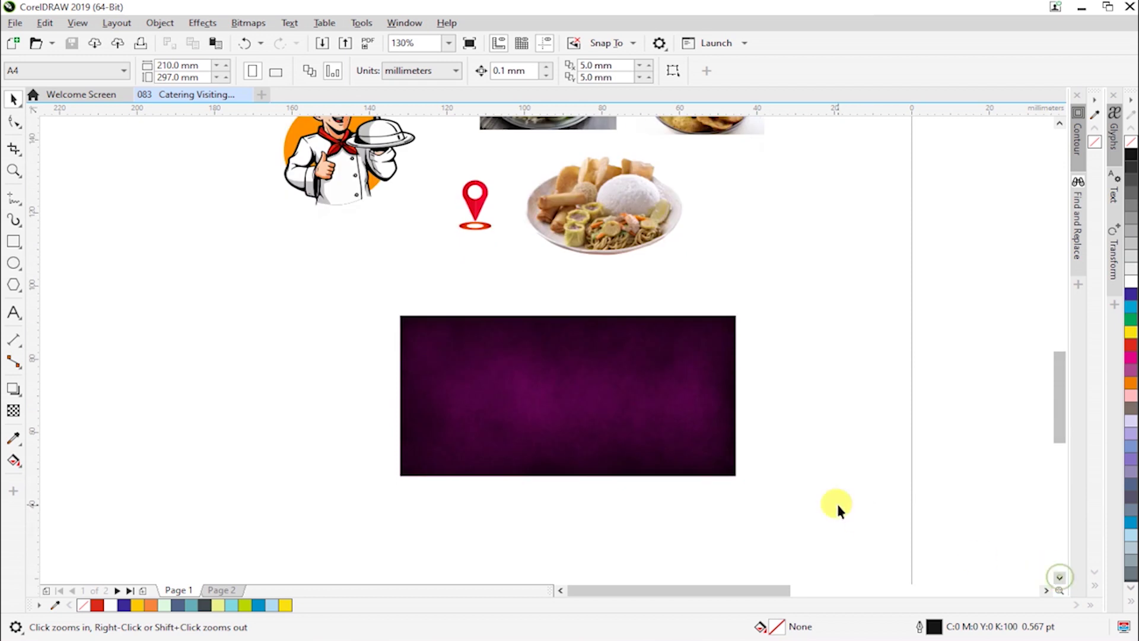
- Draw a rectangle about 125 × 71 mm on the blank page
{"action": "scroll", "coordinate": [846, 485], "scroll_direction": "up", "scroll_amount": 1}
{"action": "scroll", "coordinate": [846, 485], "scroll_direction": "down", "scroll_amount": 3}
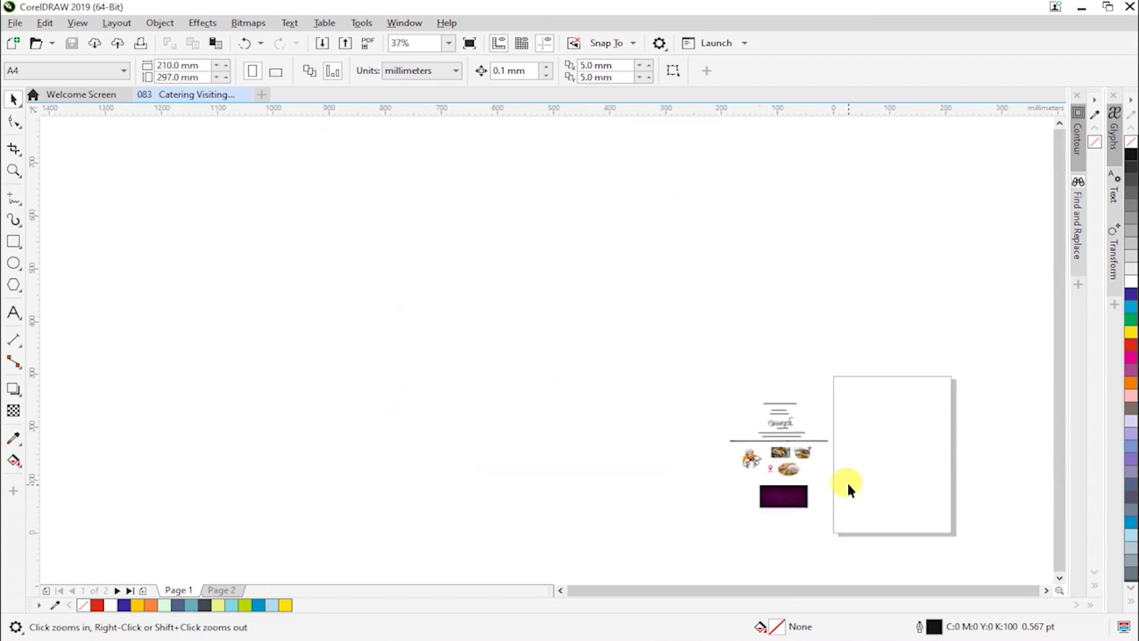
{"action": "left_click", "coordinate": [724, 356]}
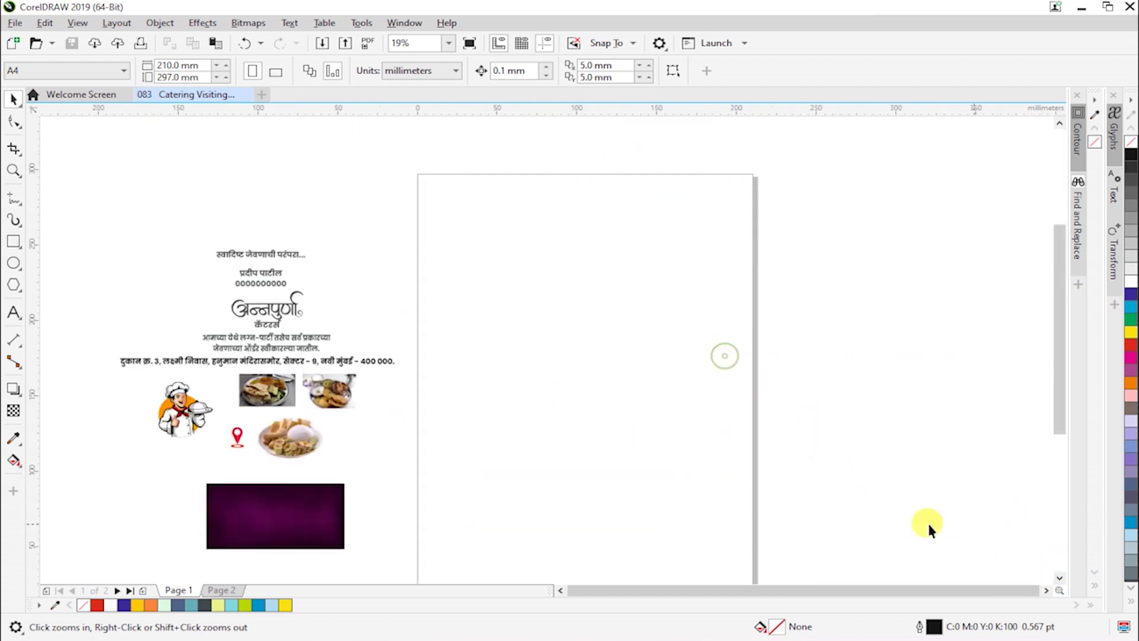
{"action": "left_click", "coordinate": [14, 242]}
{"action": "left_click_drag", "start_coordinate": [467, 295], "coordinate": [667, 407]}
{"action": "key", "text": "F2"}
{"action": "left_click_drag", "start_coordinate": [427, 271], "coordinate": [681, 402]}
- Set the rectangle's size to 93 mm wide by 56 mm high
{"action": "left_click", "coordinate": [160, 67]}
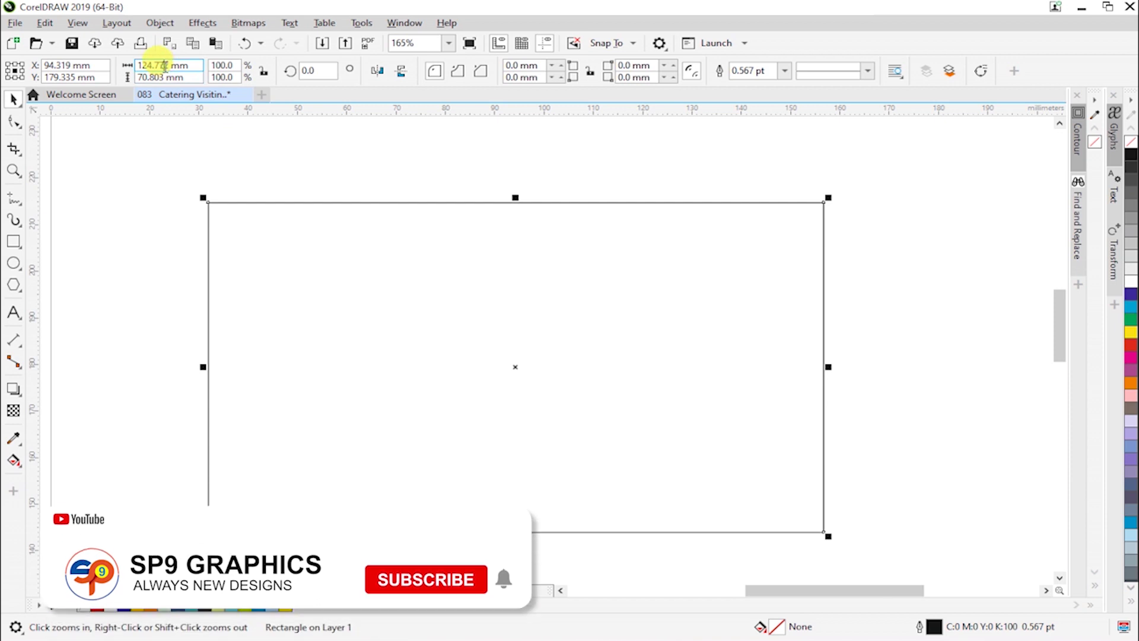
{"action": "type", "text": "93"}
{"action": "key", "text": "Tab"}
{"action": "type", "text": "56"}
{"action": "key", "text": "Return"}
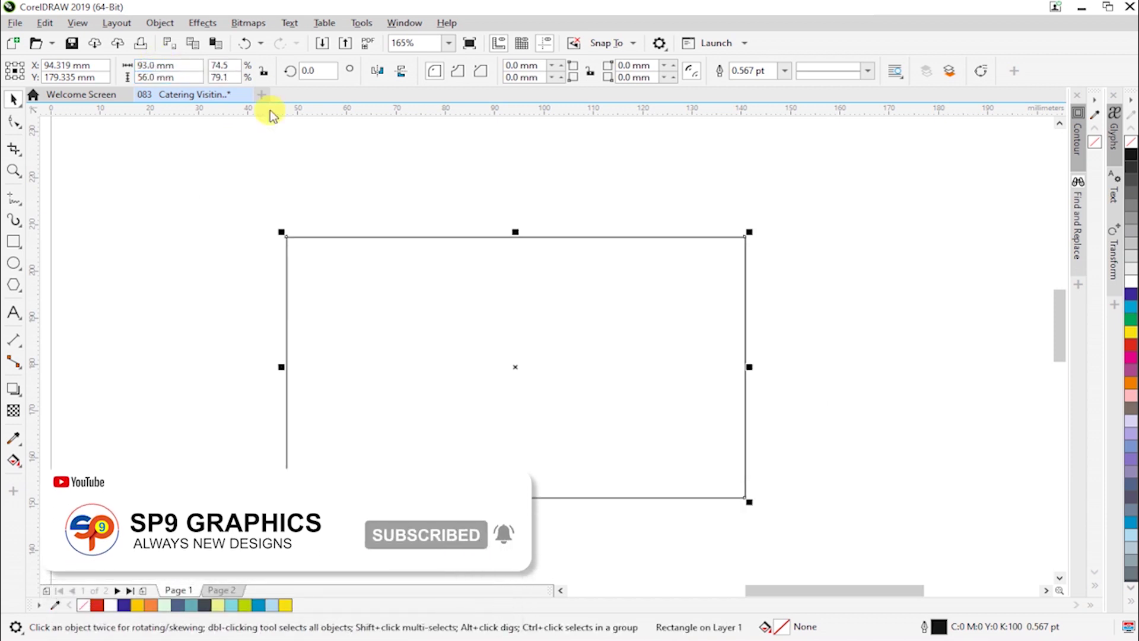
- Center the card rectangle on the page
{"action": "left_click", "coordinate": [277, 230]}
{"action": "left_click_drag", "start_coordinate": [251, 200], "coordinate": [792, 525]}
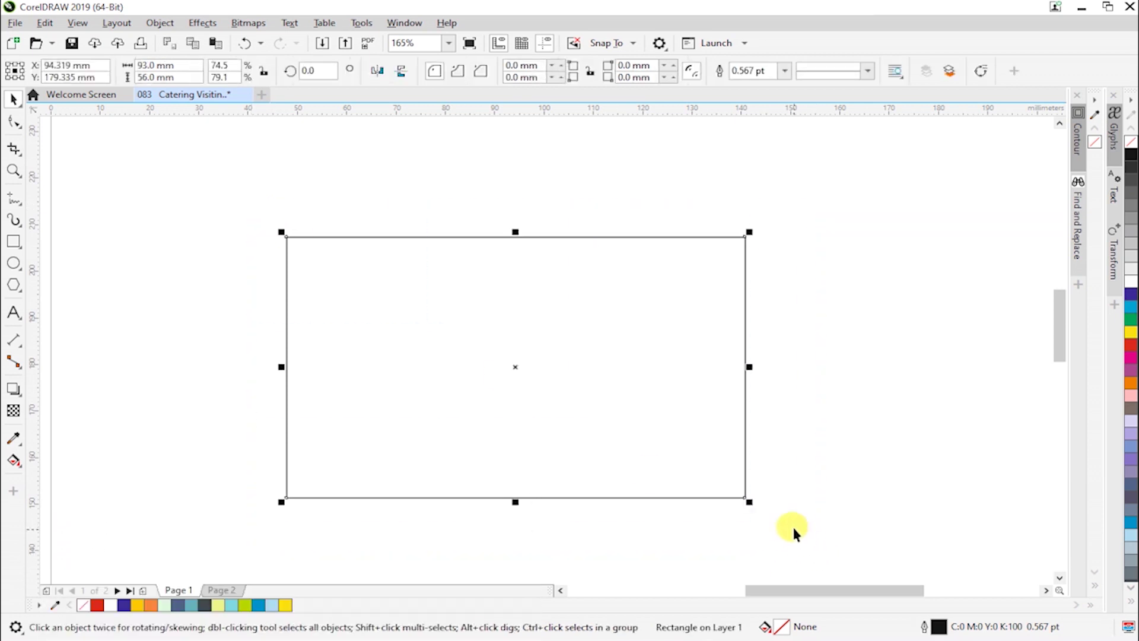
{"action": "key", "text": "F4"}
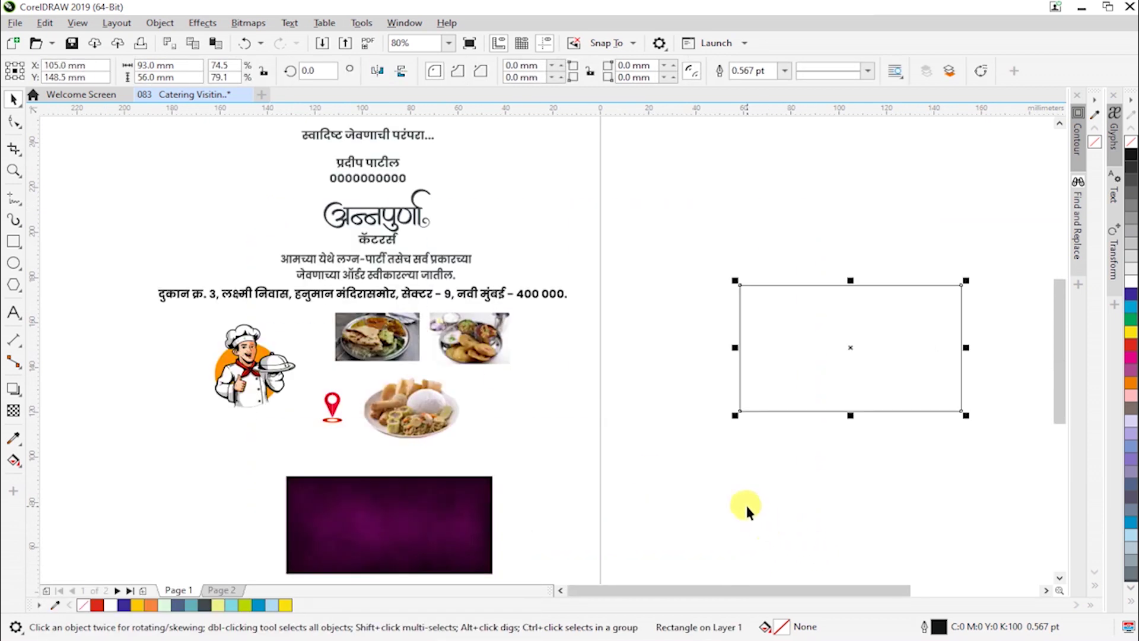
{"action": "left_click", "coordinate": [745, 504]}
{"action": "scroll", "coordinate": [742, 503], "scroll_direction": "down", "scroll_amount": 3}
- Move the whole block of card text from beside the page onto the page above the card rectangle
{"action": "key", "text": "F2"}
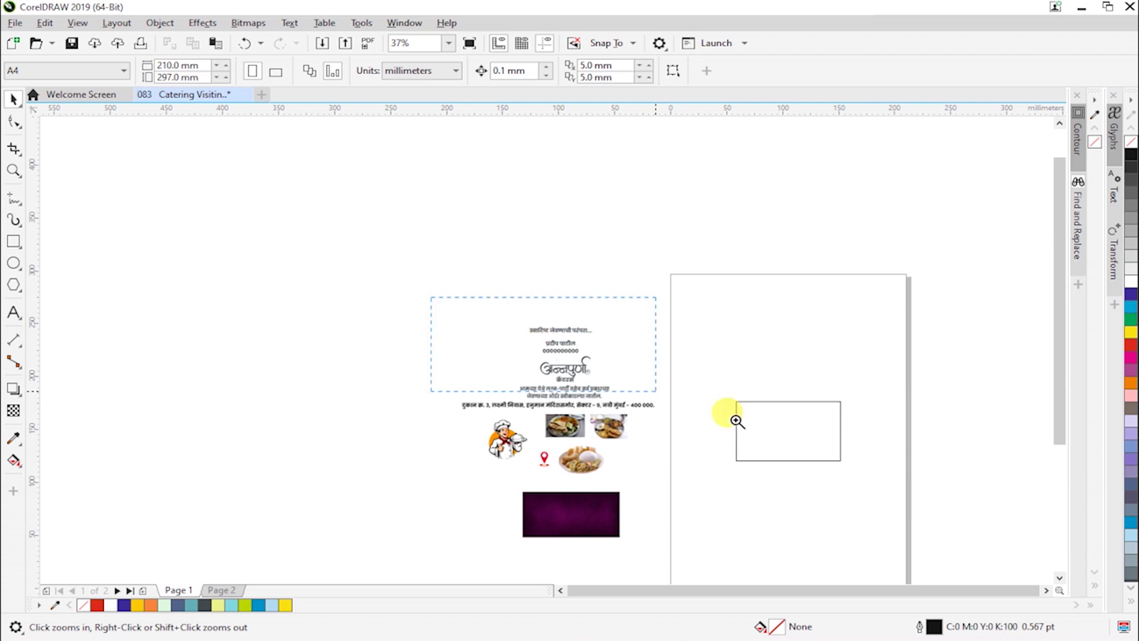
{"action": "left_click", "coordinate": [834, 519]}
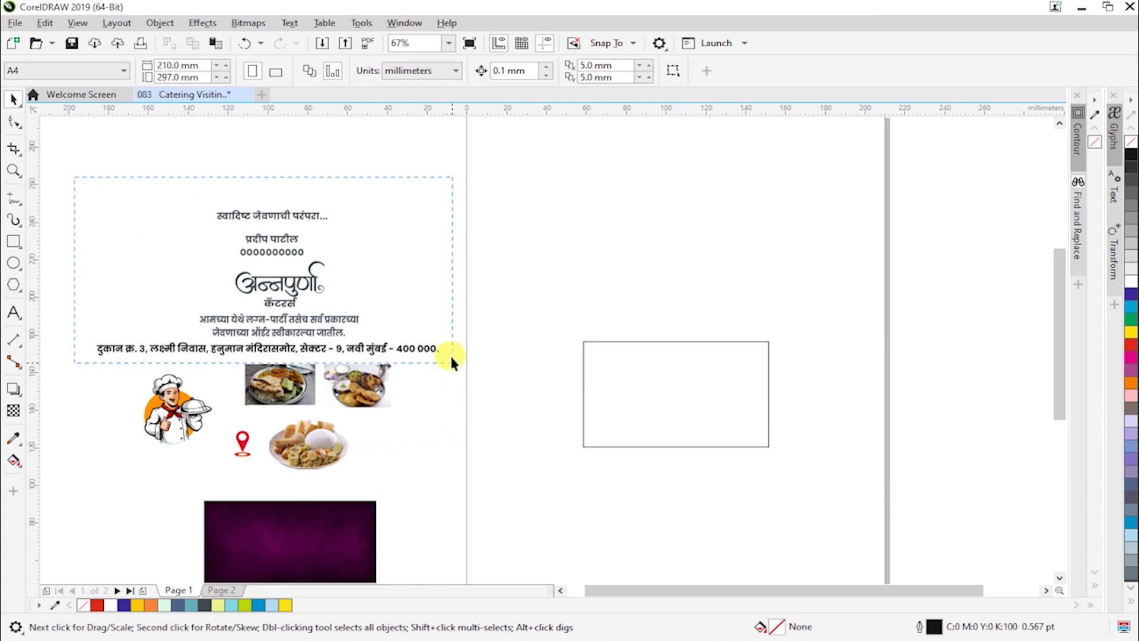
{"action": "left_click_drag", "start_coordinate": [469, 358], "coordinate": [470, 358]}
{"action": "left_click_drag", "start_coordinate": [330, 333], "coordinate": [733, 346]}
{"action": "key", "text": "F2"}
{"action": "left_click_drag", "start_coordinate": [590, 259], "coordinate": [907, 473]}
{"action": "left_click", "coordinate": [798, 461]}
- Move the business name अन्नपुर्णा, the word कॅटरर्स and the two-line service description down to the card area
{"action": "left_click_drag", "start_coordinate": [569, 302], "coordinate": [581, 452]}
{"action": "left_click_drag", "start_coordinate": [543, 329], "coordinate": [551, 498]}
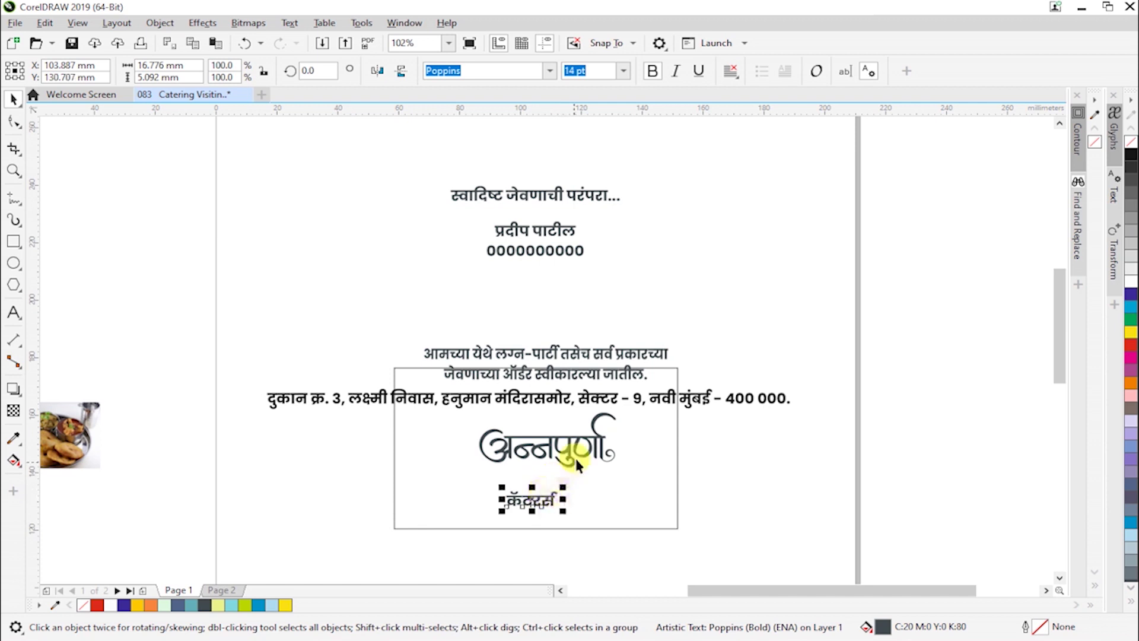
{"action": "left_click", "coordinate": [544, 297]}
{"action": "left_click_drag", "start_coordinate": [546, 355], "coordinate": [560, 529]}
- Position the contact name, phone number and tagline in the upper part of the card, and the address line below it
{"action": "left_click", "coordinate": [536, 230]}
{"action": "left_click", "coordinate": [547, 248], "text": "shift"}
{"action": "left_click_drag", "start_coordinate": [549, 233], "coordinate": [504, 377]}
{"action": "left_click_drag", "start_coordinate": [594, 398], "coordinate": [608, 575]}
{"action": "left_click", "coordinate": [721, 447]}
{"action": "left_click_drag", "start_coordinate": [522, 191], "coordinate": [561, 397]}
- Move the purple background image from beside the page to just below the card rectangle
{"action": "key", "text": "z"}
{"action": "left_click_drag", "start_coordinate": [361, 331], "coordinate": [766, 544]}
{"action": "left_click", "coordinate": [823, 457]}
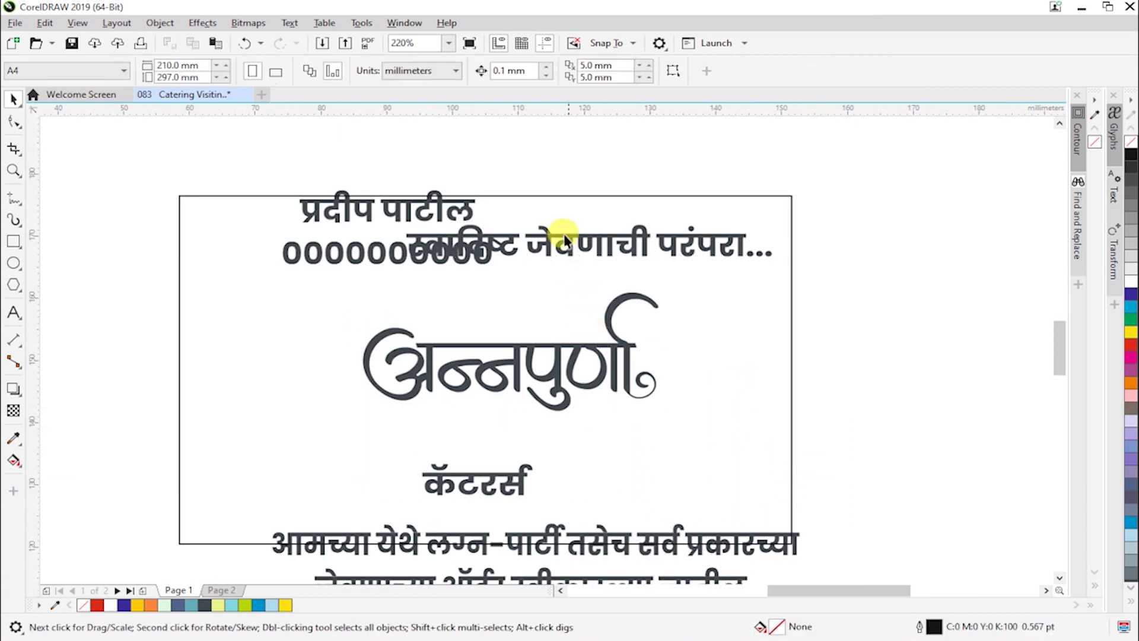
{"action": "left_click", "coordinate": [528, 195]}
{"action": "scroll", "coordinate": [584, 373], "scroll_direction": "down", "scroll_amount": 4}
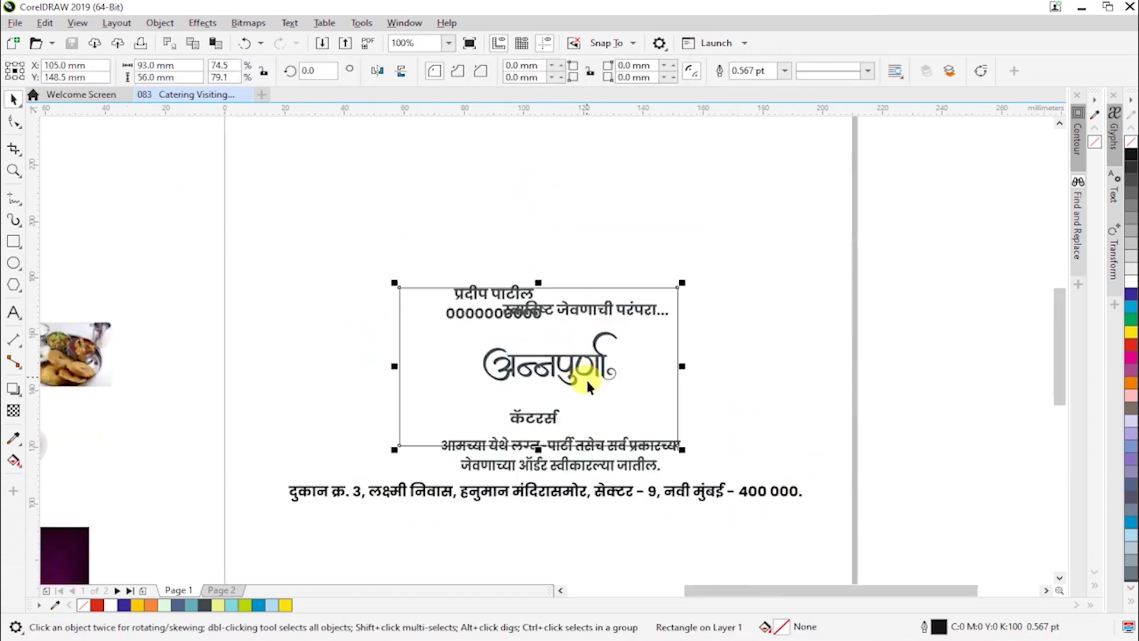
{"action": "left_click_drag", "start_coordinate": [288, 462], "coordinate": [868, 426]}
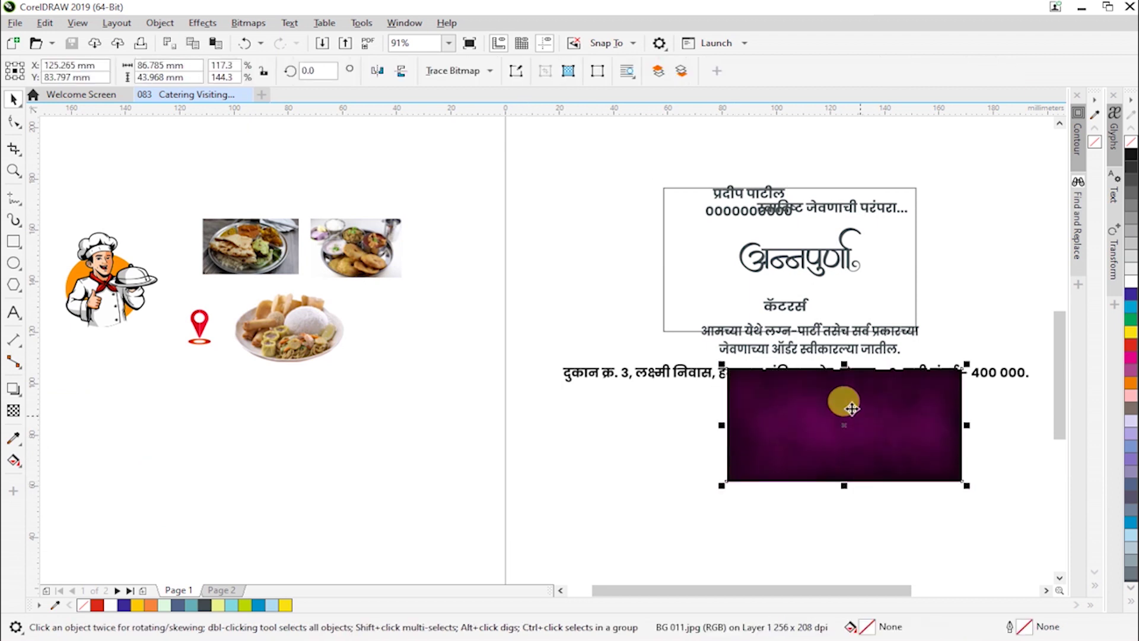
{"action": "key", "text": "z"}
{"action": "left_click_drag", "start_coordinate": [627, 153], "coordinate": [983, 489]}
{"action": "left_click", "coordinate": [803, 353]}
{"action": "left_click", "coordinate": [728, 499]}
- Move the purple image up against the card's right side and stretch its height to about 50 mm
{"action": "left_click_drag", "start_coordinate": [656, 460], "coordinate": [862, 246]}
{"action": "left_click_drag", "start_coordinate": [811, 361], "coordinate": [813, 381]}
{"action": "left_click", "coordinate": [770, 305]}
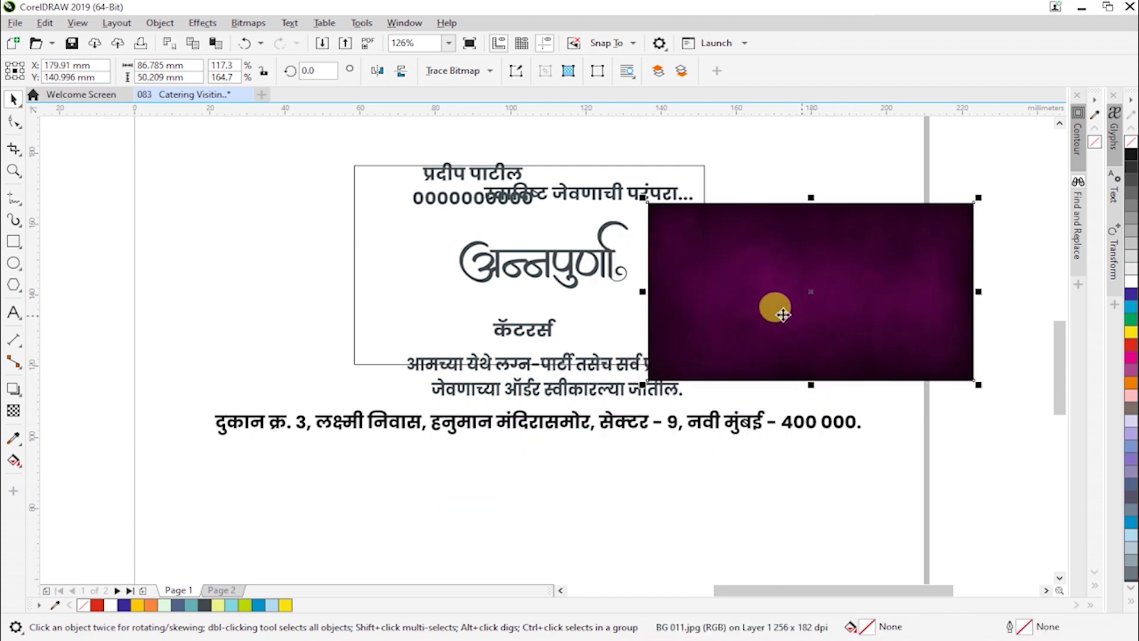
{"action": "left_click", "coordinate": [763, 311]}
- PowerClip the purple background image inside the card rectangle
{"action": "right_click", "coordinate": [773, 284]}
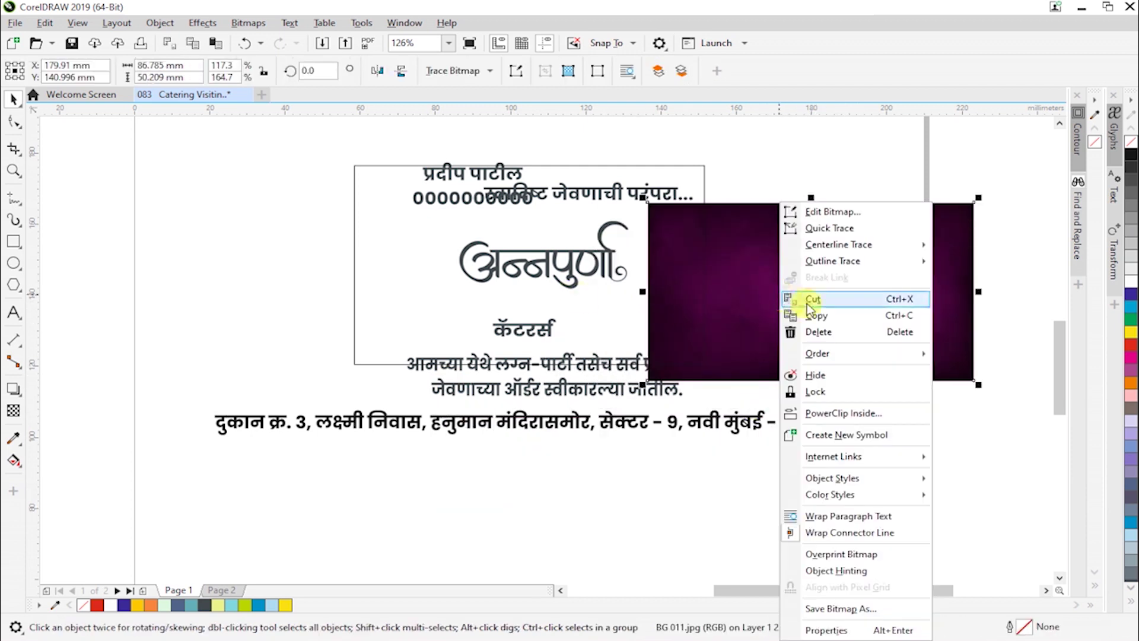
{"action": "left_click", "coordinate": [855, 414]}
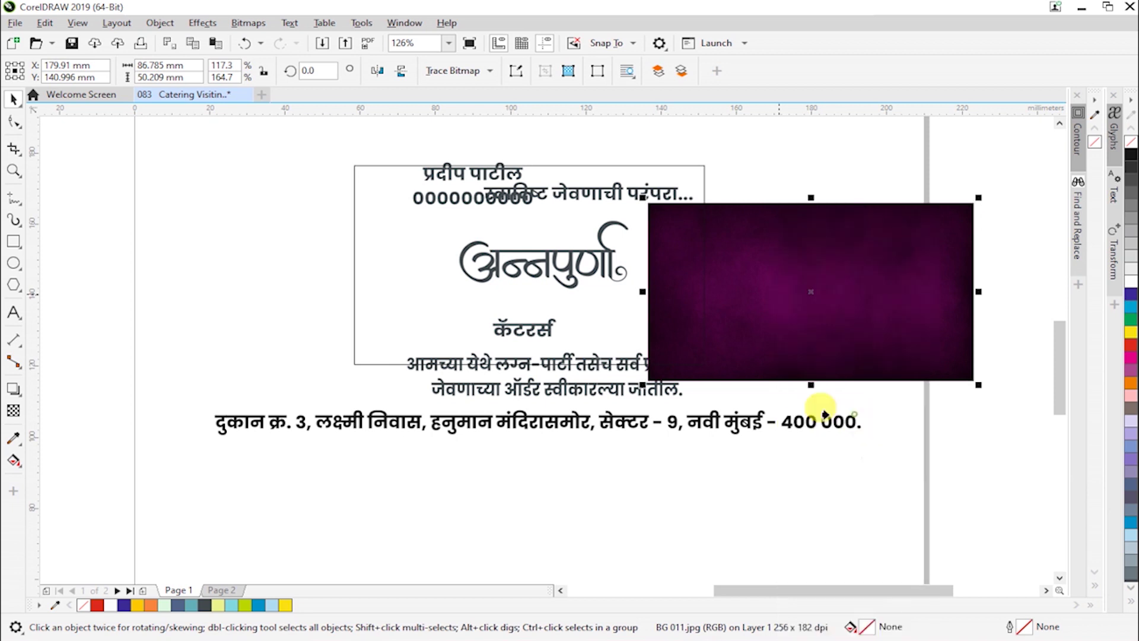
{"action": "left_click", "coordinate": [602, 165]}
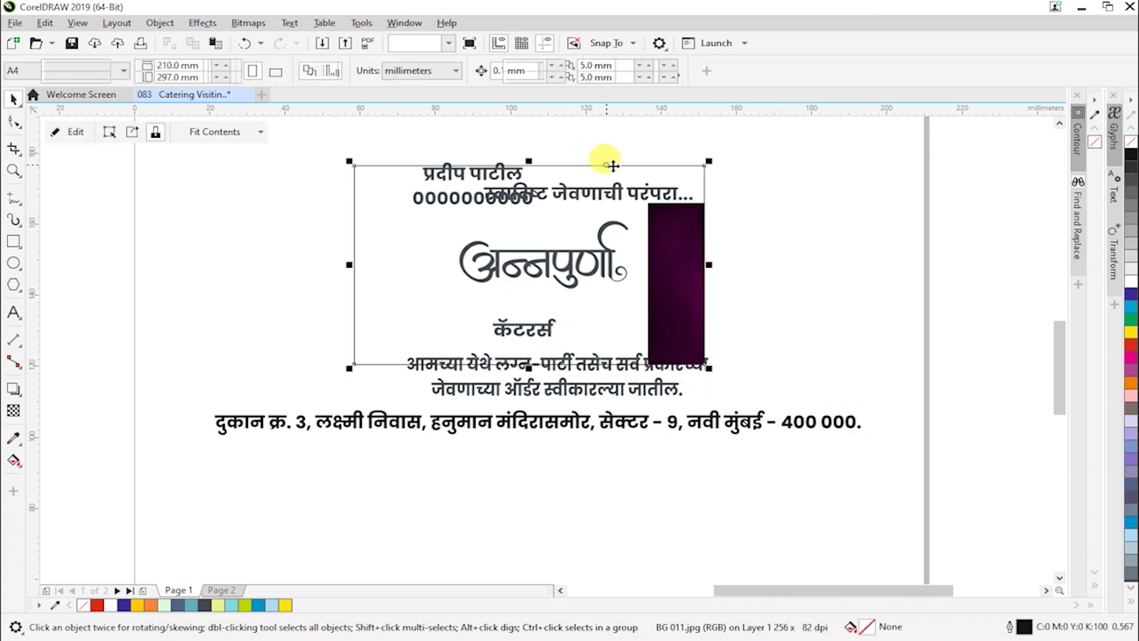
- Reposition and enlarge the purple image within the PowerClip so that it covers the whole card
{"action": "left_click", "coordinate": [679, 281], "text": "ctrl"}
{"action": "left_click_drag", "start_coordinate": [808, 265], "coordinate": [618, 288]}
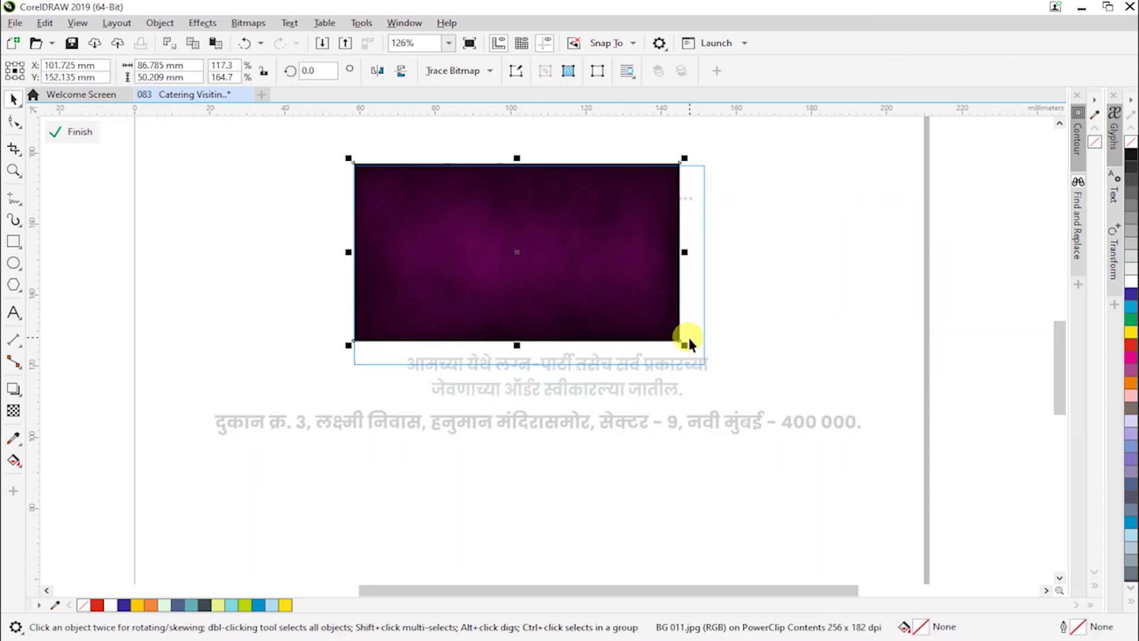
{"action": "left_click_drag", "start_coordinate": [684, 344], "coordinate": [737, 374]}
{"action": "left_click", "coordinate": [789, 339], "text": "ctrl"}
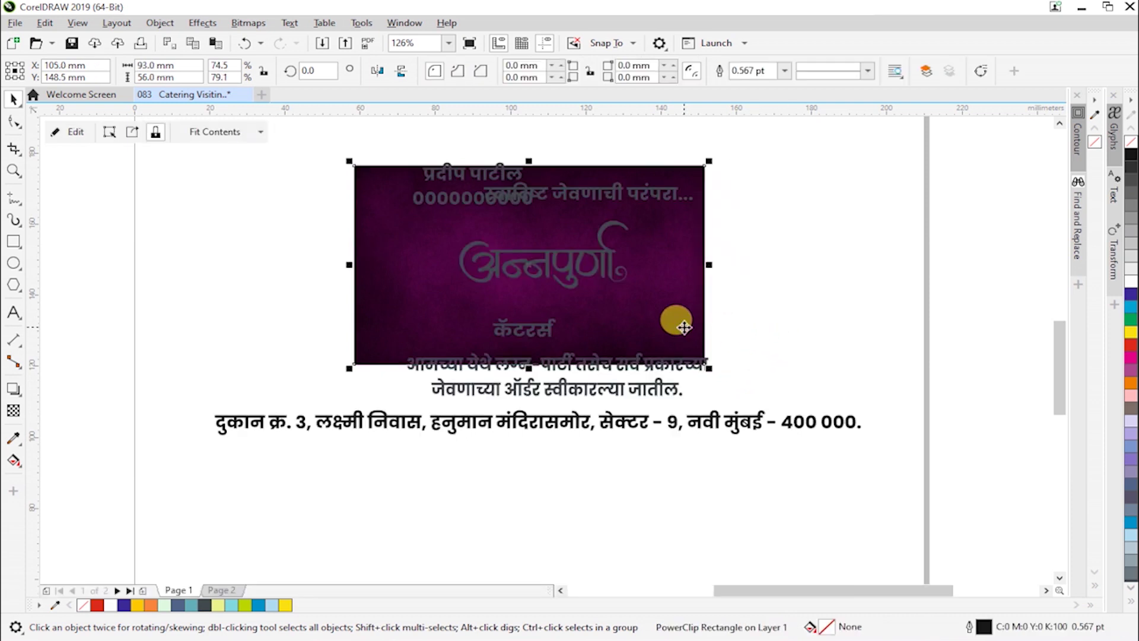
{"action": "left_click", "coordinate": [756, 326]}
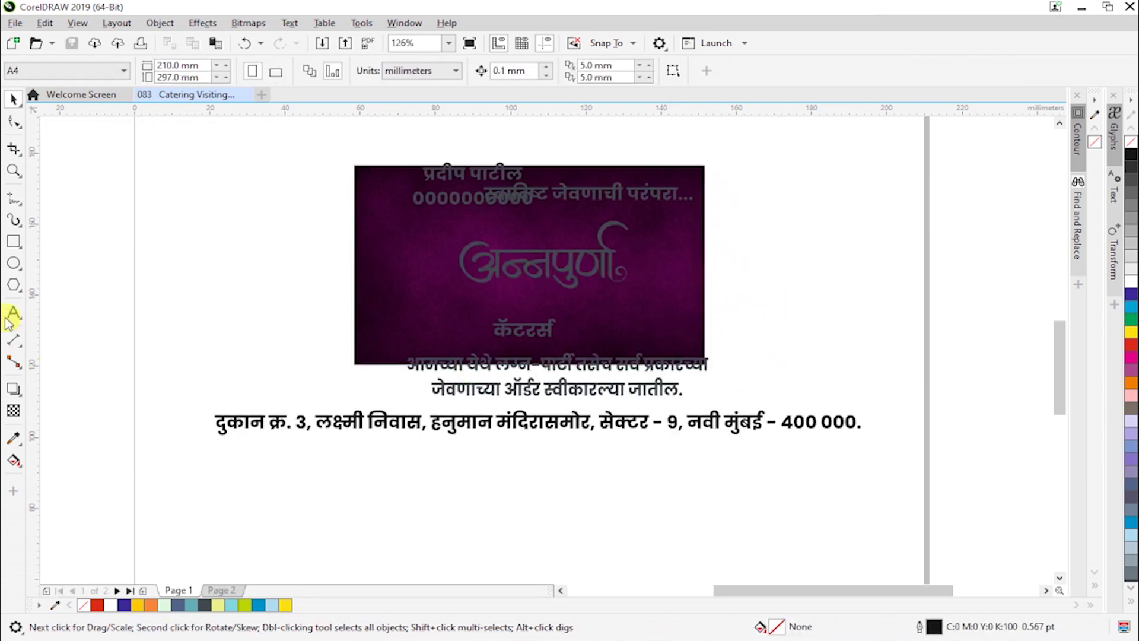
- Draw a square of about 53 mm over the card's left edge and rotate it 45 degrees
{"action": "left_click", "coordinate": [13, 241]}
{"action": "left_click_drag", "start_coordinate": [252, 222], "coordinate": [445, 395]}
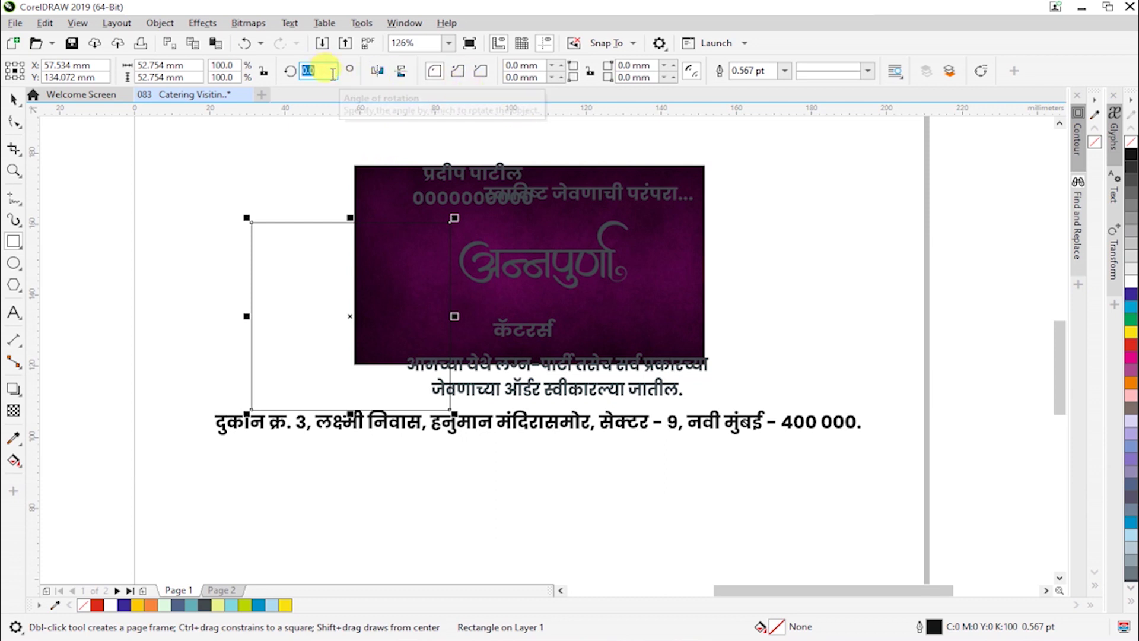
{"action": "type", "text": "45"}
{"action": "key", "text": "Return"}
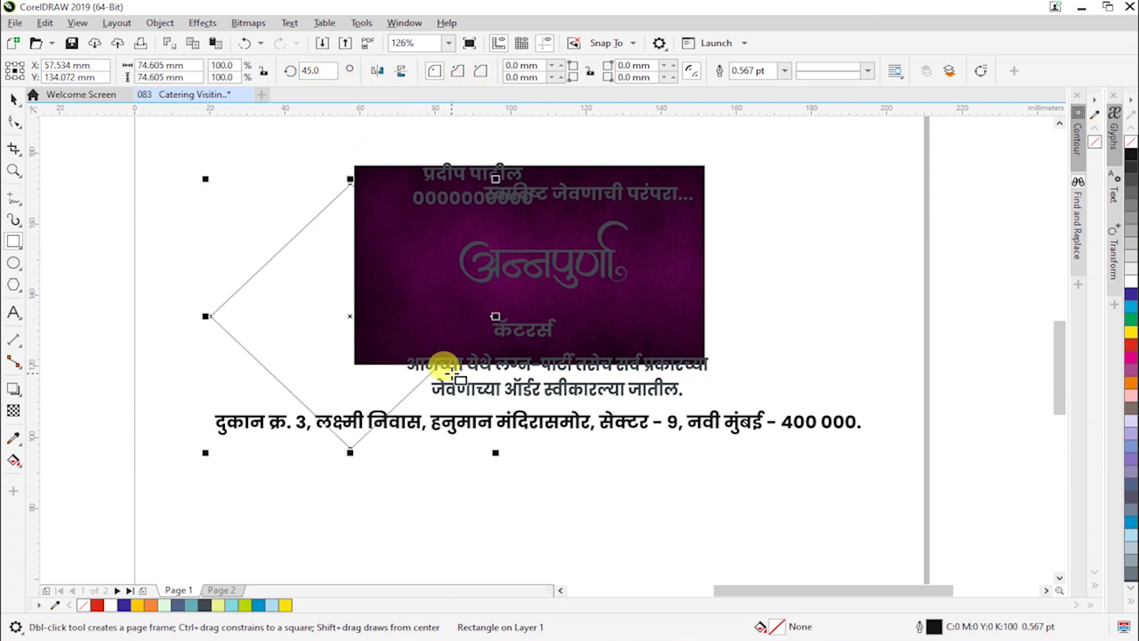
- Round the diamond's corners to a radius of about 5.9 mm
{"action": "left_click", "coordinate": [14, 122]}
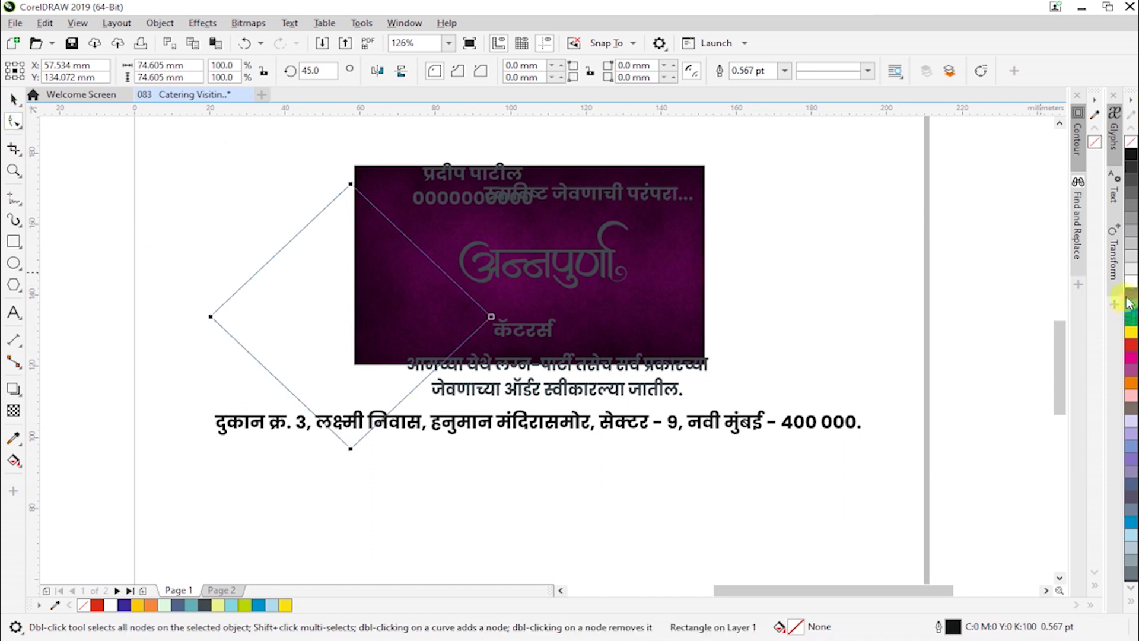
{"action": "left_click_drag", "start_coordinate": [491, 320], "coordinate": [483, 343]}
{"action": "key", "text": "space"}
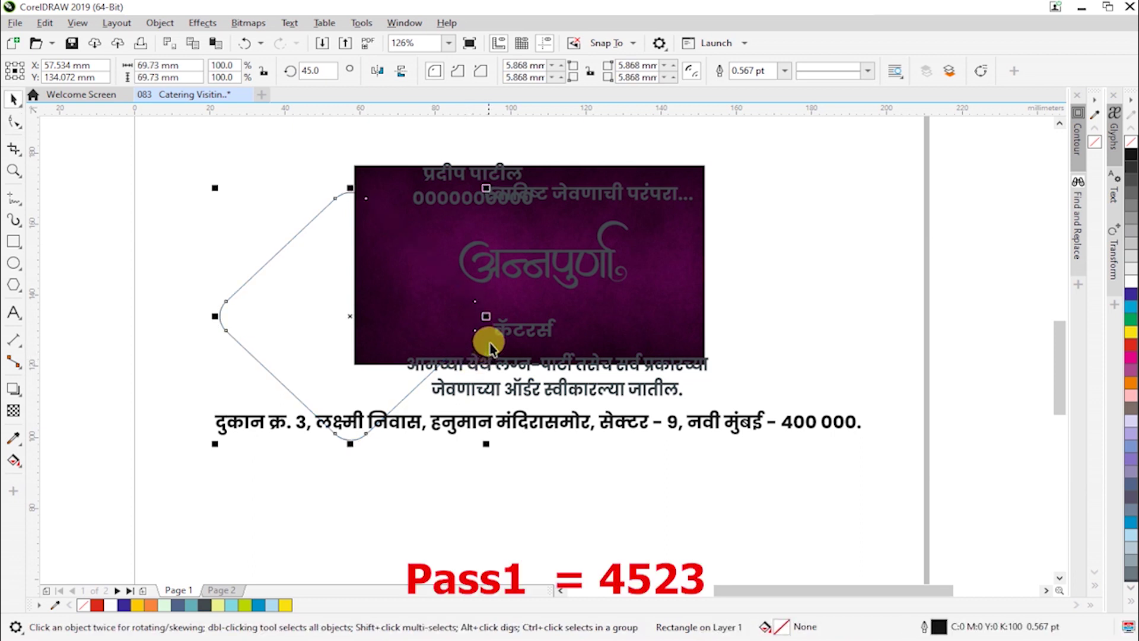
- Cut the rounded diamond, paste it into the card's PowerClip contents and center it on the card's left edge
{"action": "left_click", "coordinate": [167, 45]}
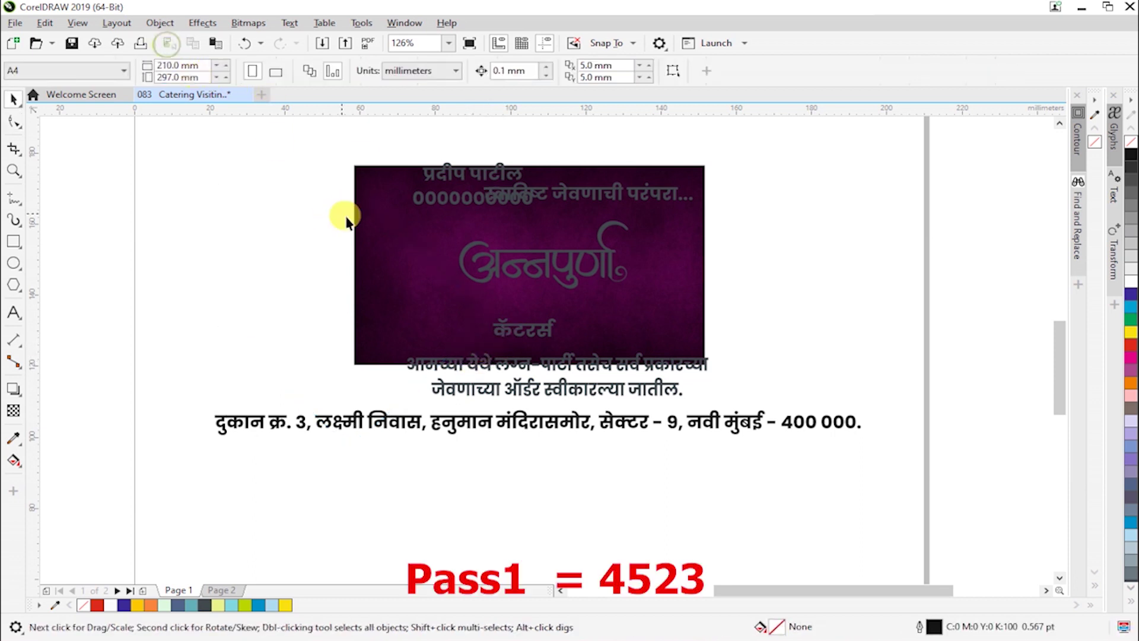
{"action": "left_click", "coordinate": [388, 237]}
{"action": "left_click", "coordinate": [64, 131]}
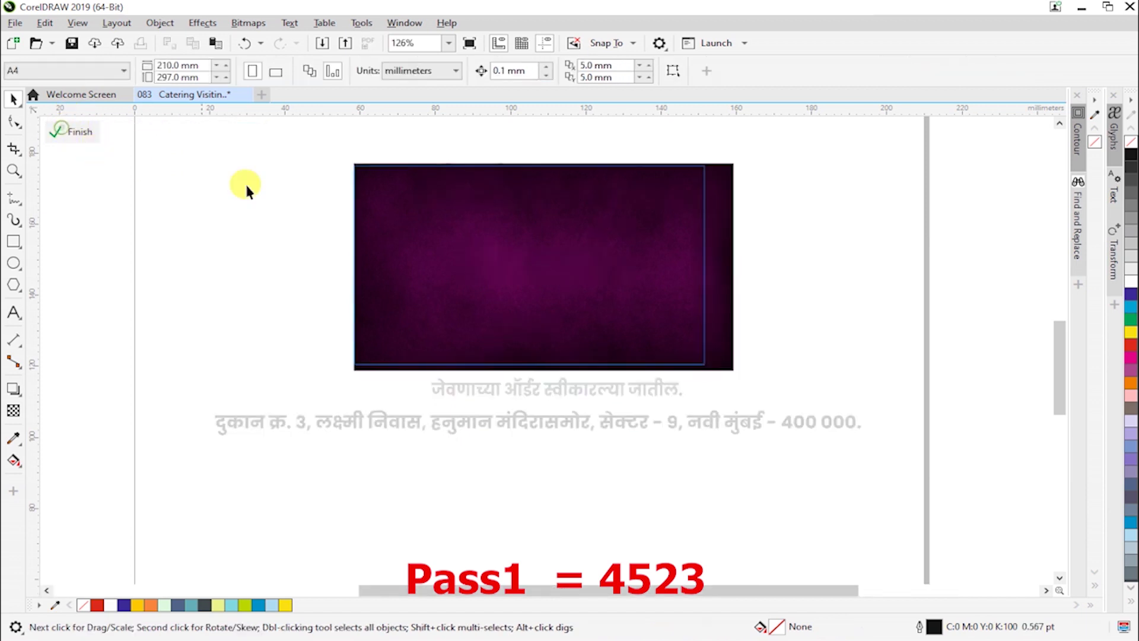
{"action": "left_click", "coordinate": [525, 257]}
{"action": "key", "text": "ctrl+v"}
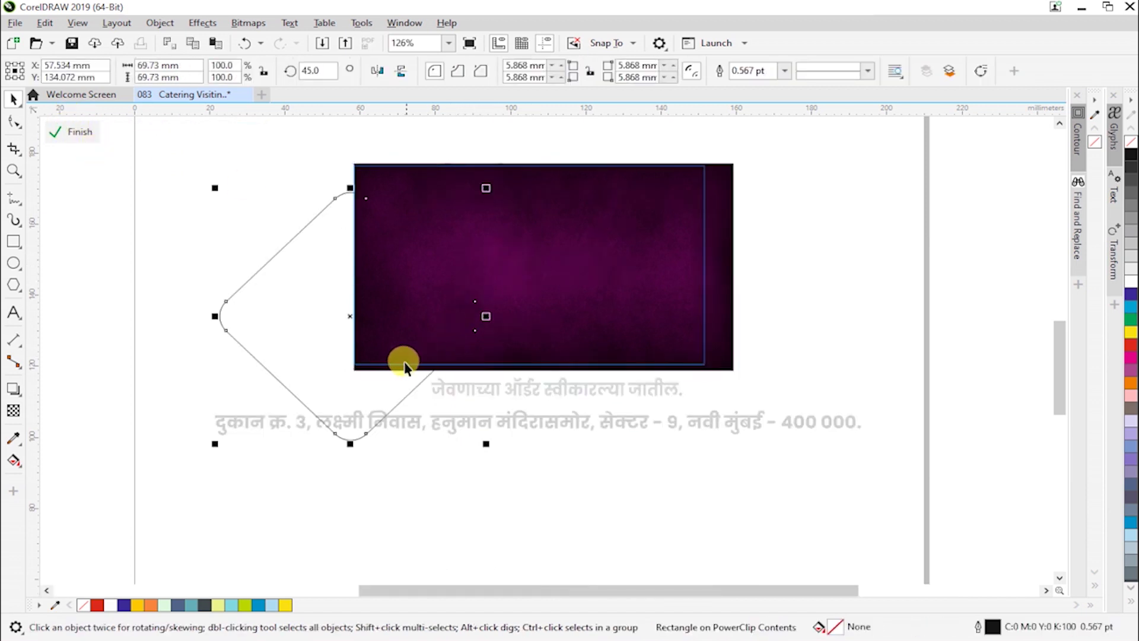
{"action": "left_click_drag", "start_coordinate": [350, 317], "coordinate": [354, 273]}
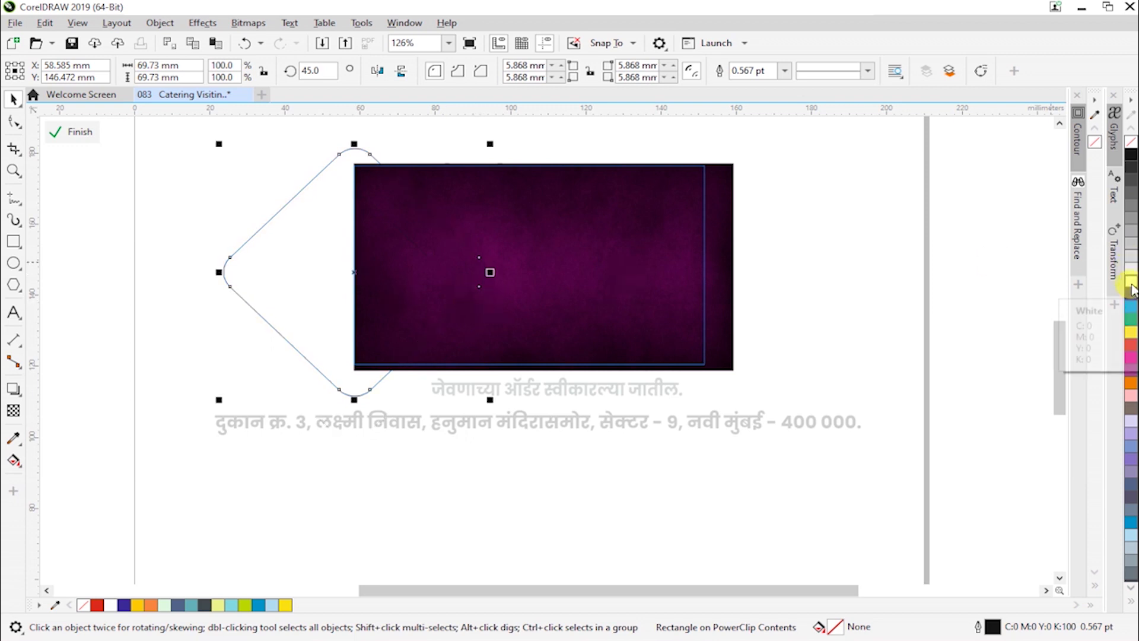
- Fill the diamond with pale cream (C0 M0 Y20 K0)
{"action": "left_click", "coordinate": [1130, 540]}
{"action": "key", "text": "ctrl+z"}
{"action": "left_click", "coordinate": [1130, 596]}
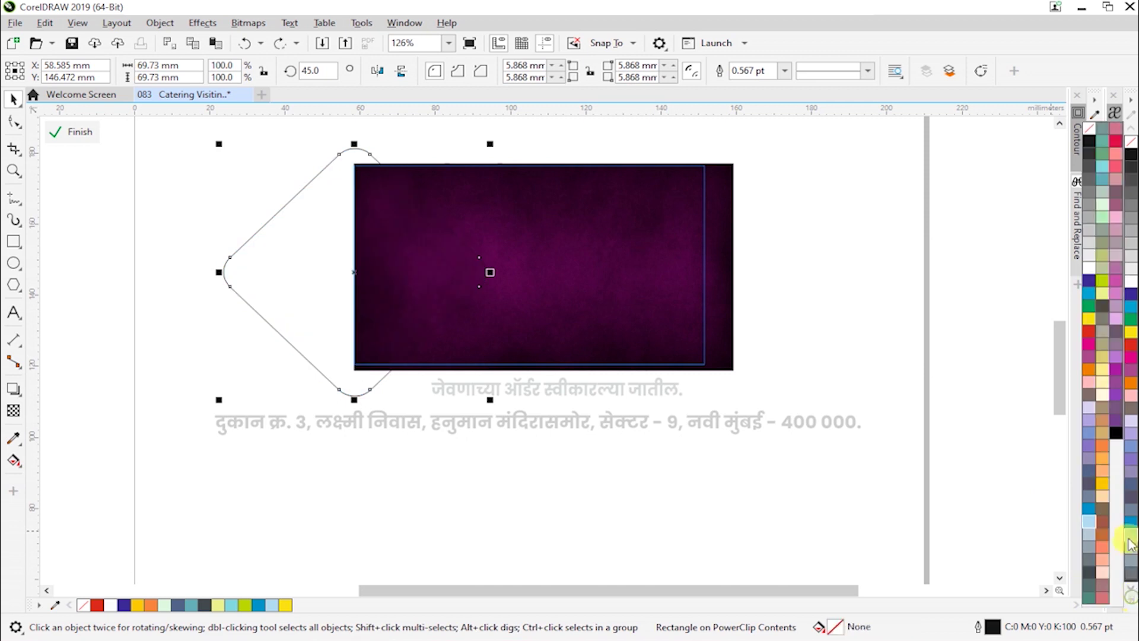
{"action": "left_click", "coordinate": [1099, 405]}
- Tilt the cream diamond to about 43 degrees, enlarge it to about 79 × 82 mm and remove its outline
{"action": "left_click", "coordinate": [433, 283]}
{"action": "left_click", "coordinate": [445, 277]}
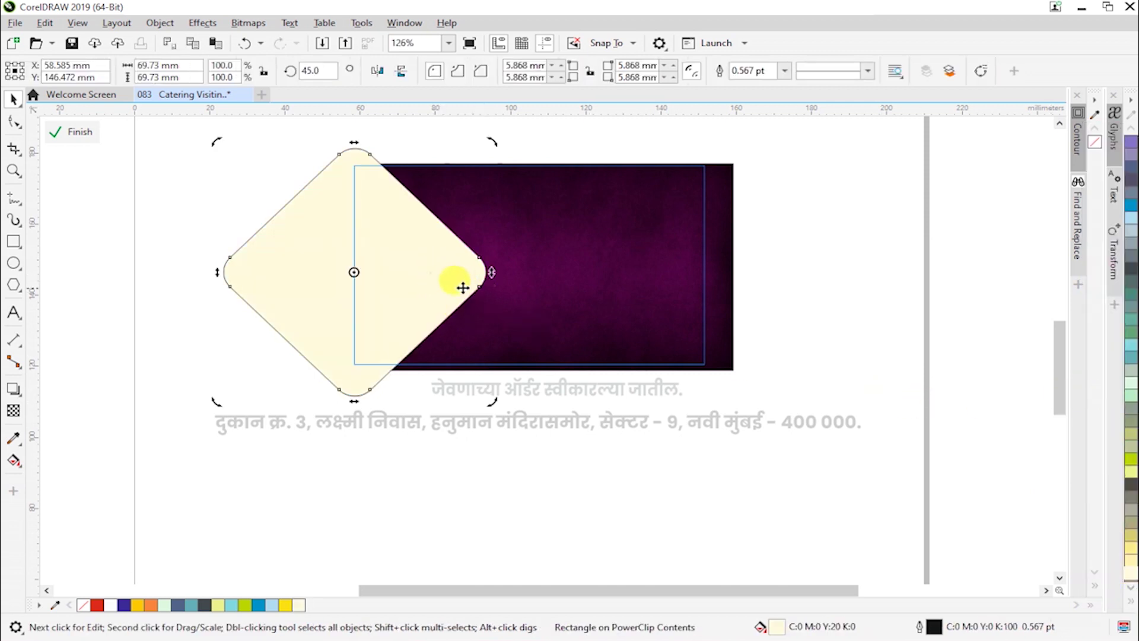
{"action": "left_click", "coordinate": [437, 278]}
{"action": "left_click_drag", "start_coordinate": [437, 278], "coordinate": [468, 286]}
{"action": "left_click_drag", "start_coordinate": [522, 409], "coordinate": [530, 431]}
{"action": "left_click", "coordinate": [444, 326]}
{"action": "left_click_drag", "start_coordinate": [529, 282], "coordinate": [469, 291]}
{"action": "left_click", "coordinate": [457, 312]}
{"action": "left_click", "coordinate": [471, 288]}
{"action": "right_click", "coordinate": [1094, 144]}
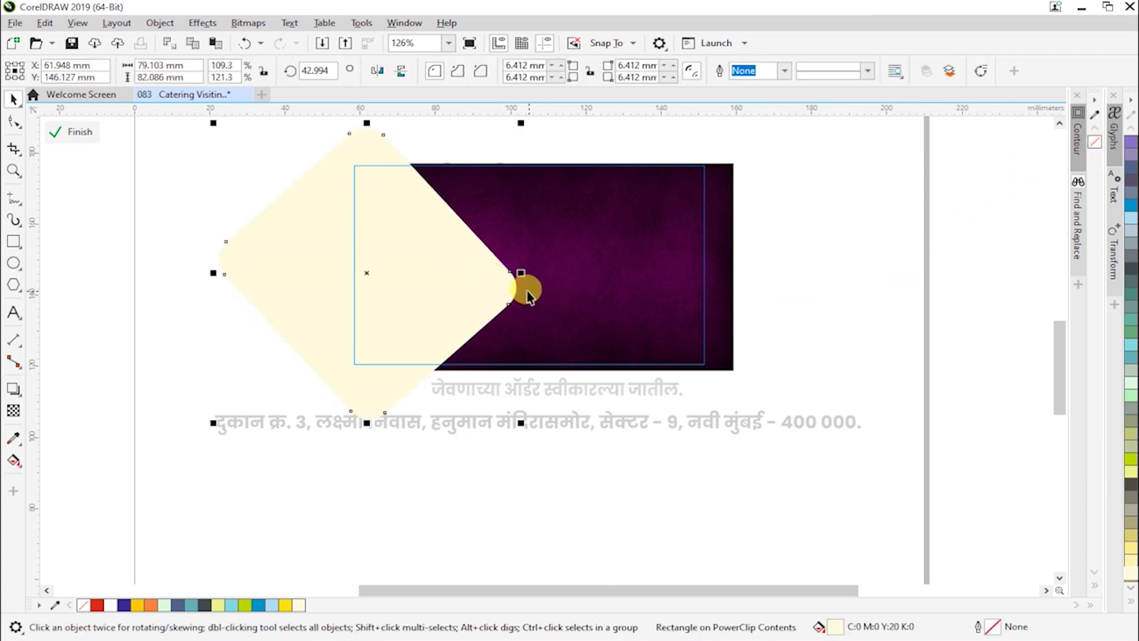
- Duplicate the diamond slightly down and to the right, and fill the copy with blue
{"action": "left_click", "coordinate": [215, 42]}
{"action": "left_click_drag", "start_coordinate": [422, 254], "coordinate": [425, 259]}
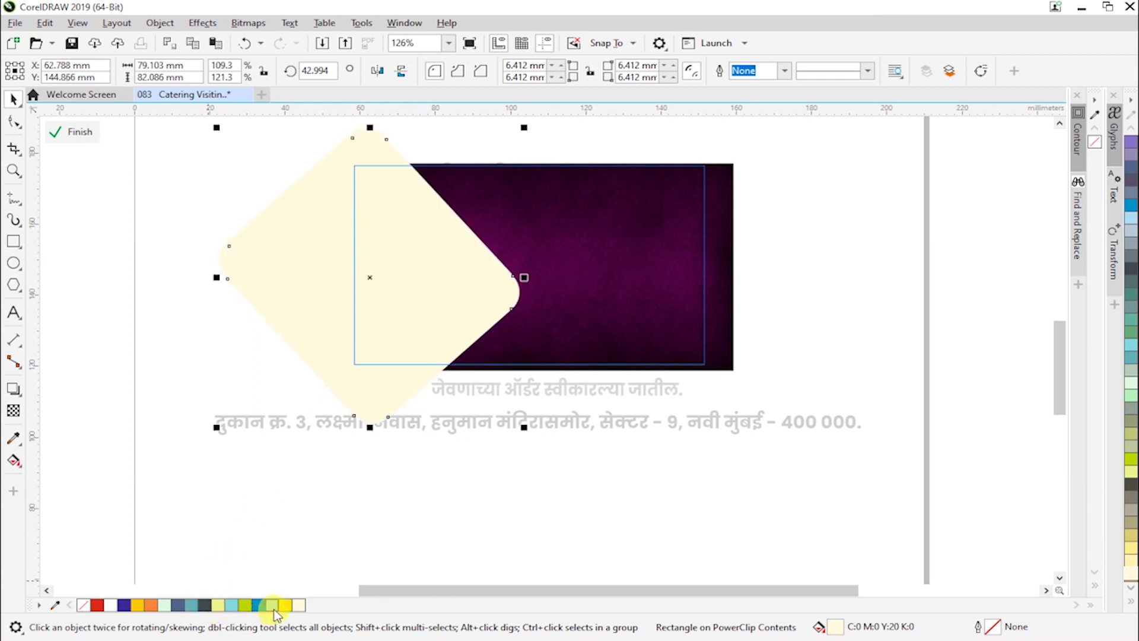
{"action": "left_click", "coordinate": [259, 604]}
{"action": "left_click", "coordinate": [471, 487]}
- Place the blue diamond behind the cream one so that only its lower-right edge shows
{"action": "left_click", "coordinate": [432, 315]}
{"action": "left_click", "coordinate": [614, 288], "text": "shift"}
{"action": "key", "text": "ctrl+Page_Down"}
{"action": "left_click", "coordinate": [437, 296]}
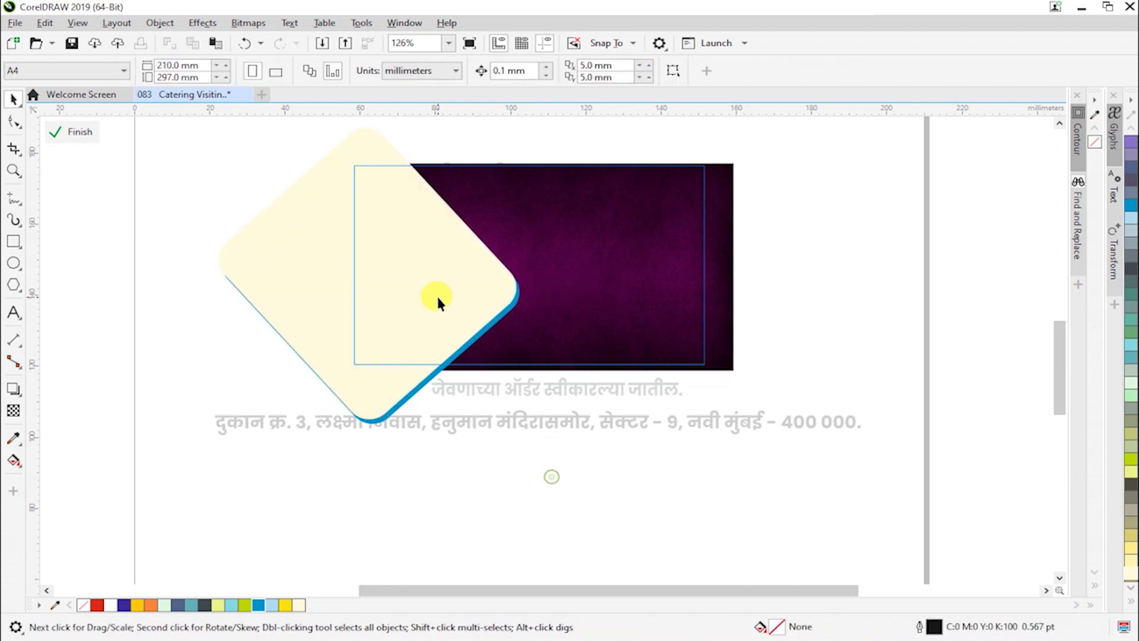
{"action": "left_click", "coordinate": [237, 605]}
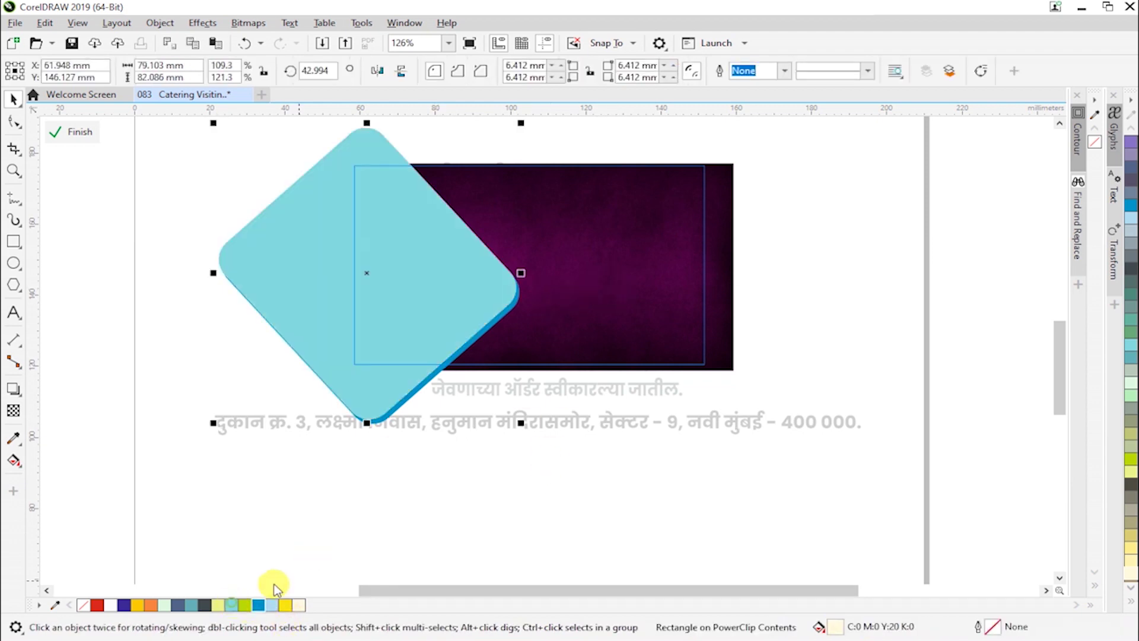
{"action": "left_click", "coordinate": [459, 532]}
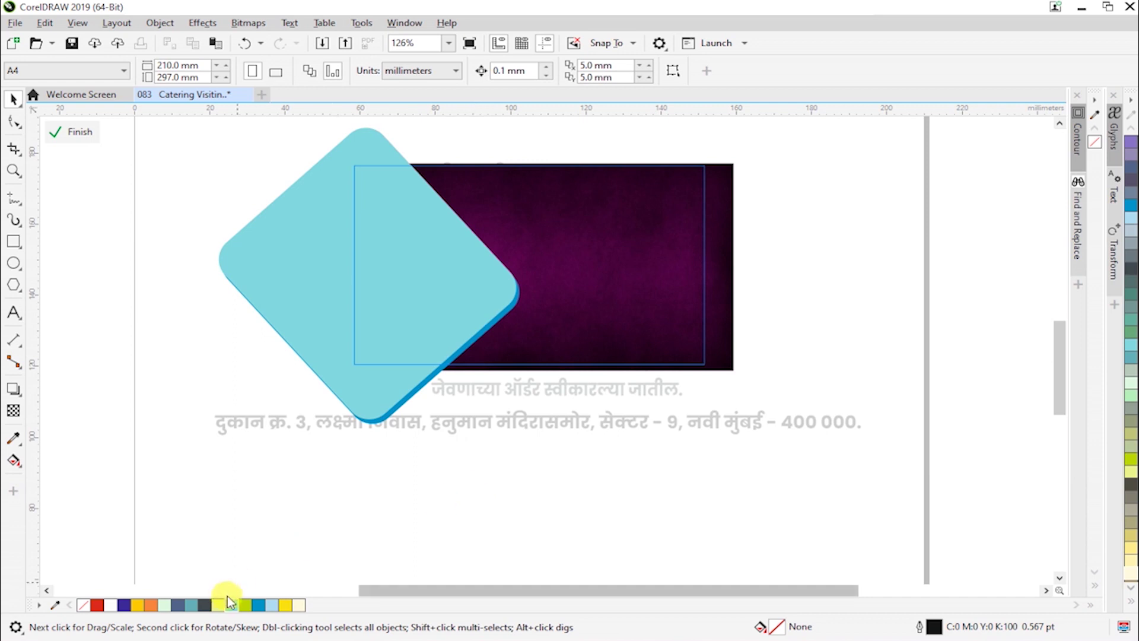
{"action": "key", "text": "ctrl+z"}
- Fill the front diamond with Ice Blue and shift it slightly left and down over the blue one
{"action": "left_click", "coordinate": [273, 605]}
{"action": "left_click", "coordinate": [450, 307]}
{"action": "left_click_drag", "start_coordinate": [450, 315], "coordinate": [450, 313]}
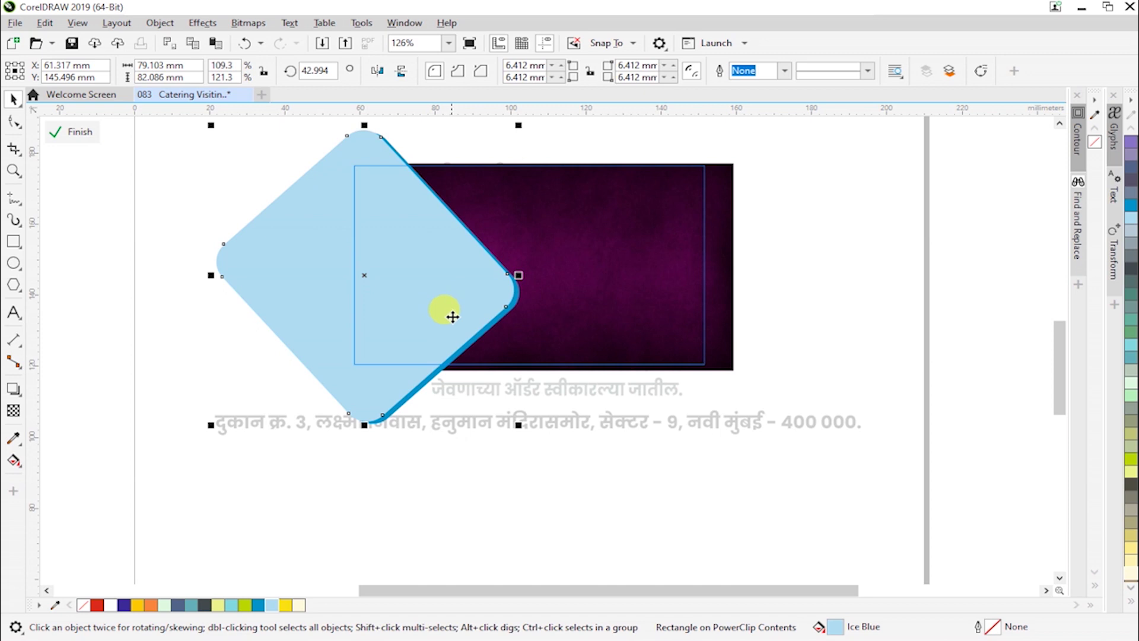
- Leave the clipped-content editing, then enlarge the अन्नपुर्णा title to about 47 × 20 mm on the card's upper-right area
{"action": "left_click", "coordinate": [503, 482]}
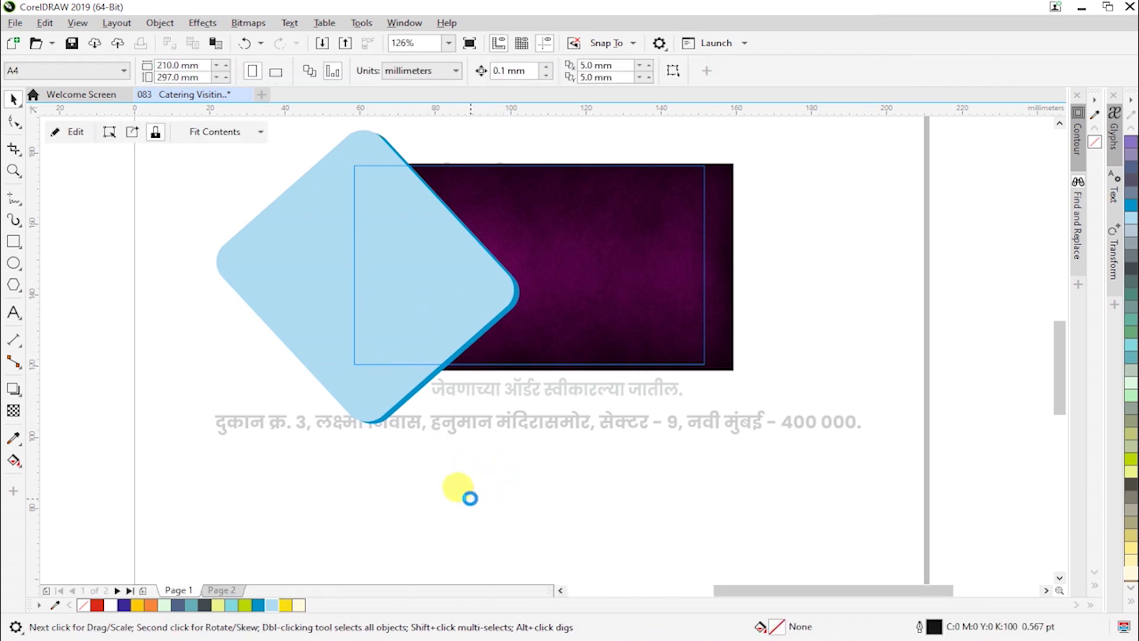
{"action": "left_click", "coordinate": [470, 498]}
{"action": "key", "text": "z"}
{"action": "left_click_drag", "start_coordinate": [323, 139], "coordinate": [760, 383]}
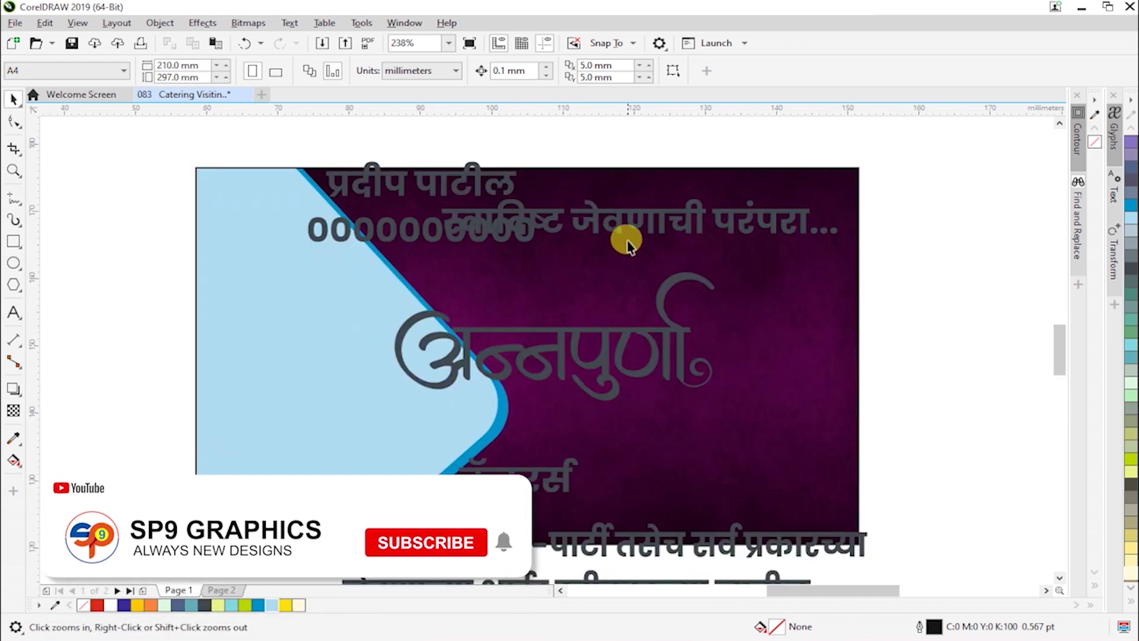
{"action": "key", "text": "space"}
{"action": "left_click_drag", "start_coordinate": [603, 332], "coordinate": [692, 294]}
{"action": "left_click_drag", "start_coordinate": [805, 355], "coordinate": [814, 360]}
- Set the tagline स्वादिष्ट जेवणाची परंपरा... to 9 pt and place it over the top of the अन्नपुर्णा title
{"action": "left_click", "coordinate": [683, 224]}
{"action": "left_click", "coordinate": [691, 227]}
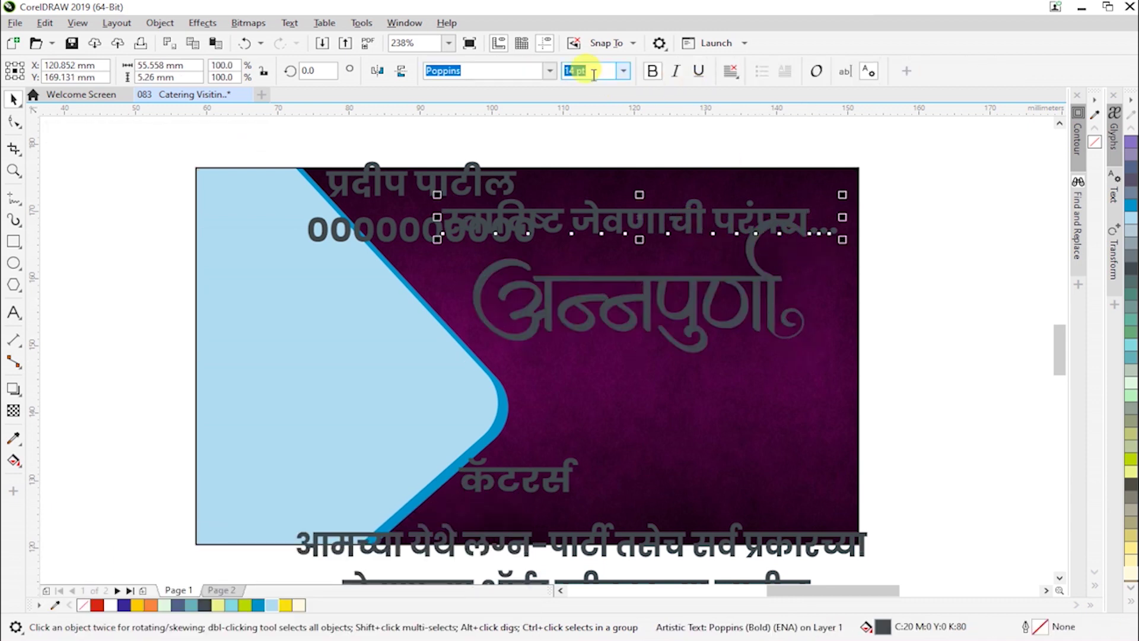
{"action": "type", "text": "9"}
{"action": "key", "text": "Return"}
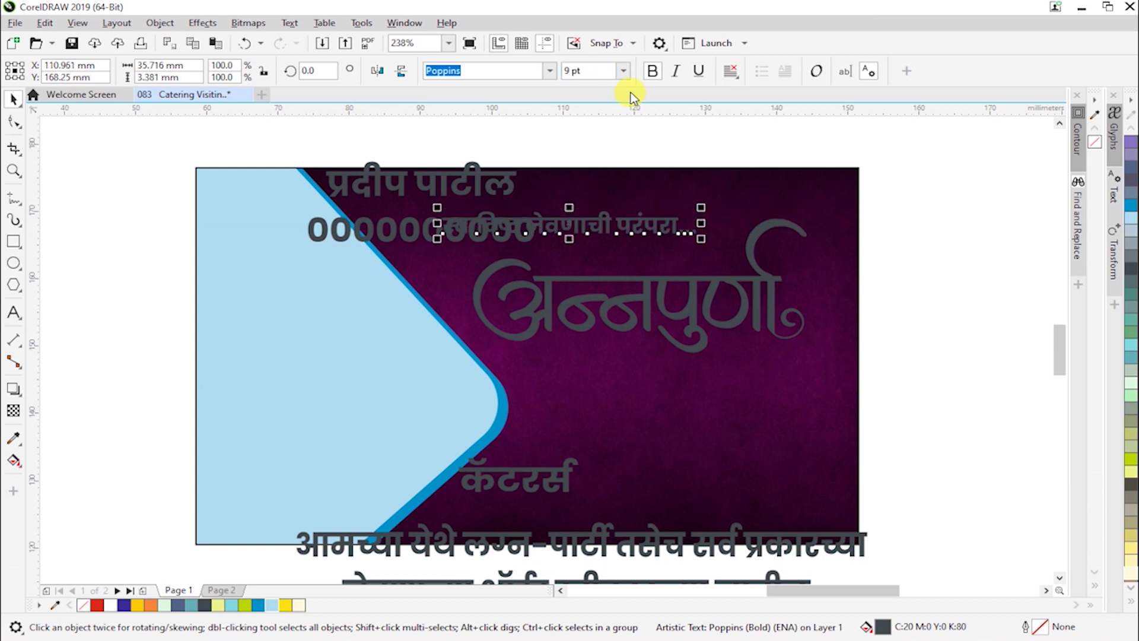
{"action": "left_click_drag", "start_coordinate": [687, 224], "coordinate": [725, 257]}
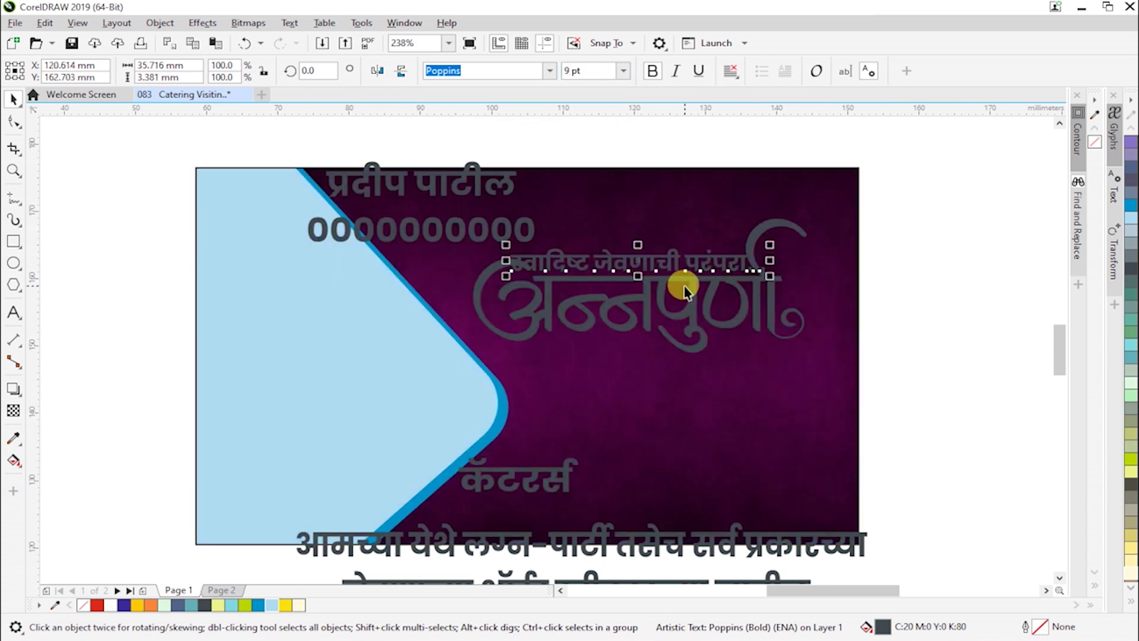
- Fill the title and tagline with white, and shrink the tagline so it fits above the title's headline
{"action": "left_click", "coordinate": [692, 287], "text": "shift"}
{"action": "left_click", "coordinate": [109, 605]}
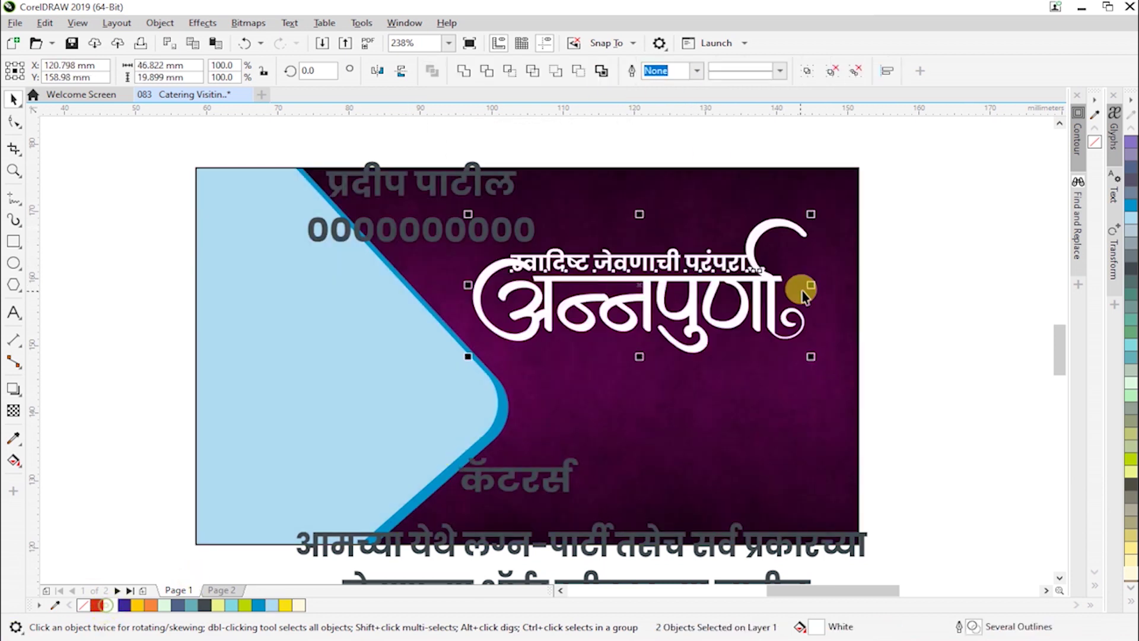
{"action": "left_click", "coordinate": [907, 275]}
{"action": "left_click", "coordinate": [763, 272]}
{"action": "left_click_drag", "start_coordinate": [777, 281], "coordinate": [710, 274]}
- Scale the contact name and phone number down to about 7.5 pt near the card's upper edge and fill them white
{"action": "left_click", "coordinate": [465, 235]}
{"action": "left_click", "coordinate": [479, 193], "text": "shift"}
{"action": "left_click_drag", "start_coordinate": [489, 205], "coordinate": [443, 197]}
{"action": "key", "text": "ctrl+z"}
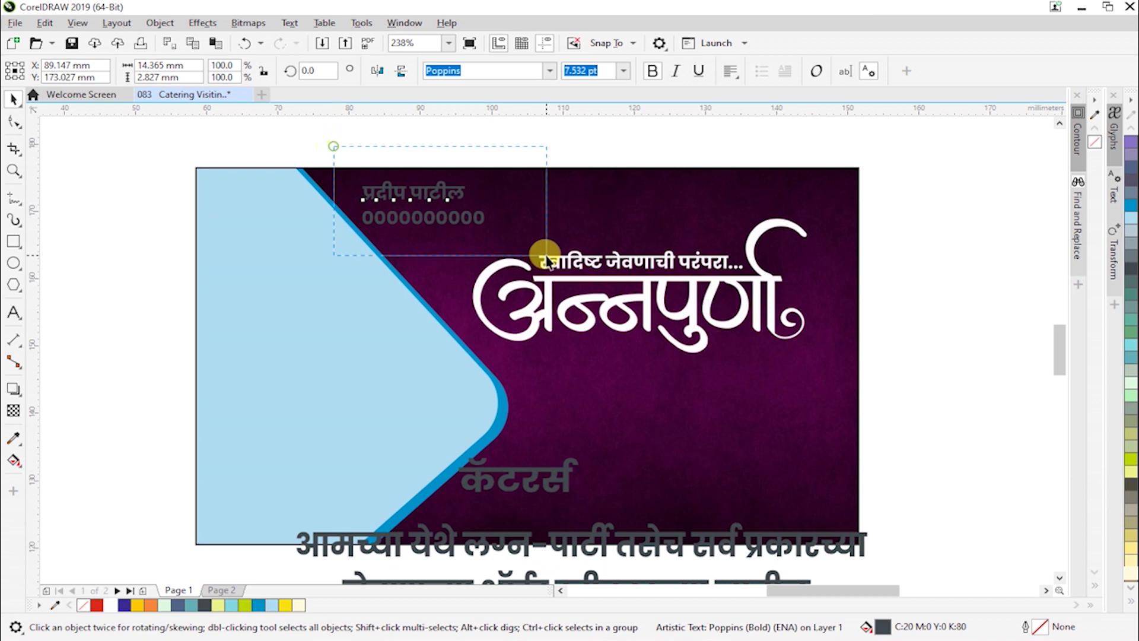
{"action": "left_click", "coordinate": [110, 605]}
- Set the contact name's font size to 7.9 pt
{"action": "left_click", "coordinate": [418, 173]}
{"action": "left_click", "coordinate": [468, 180]}
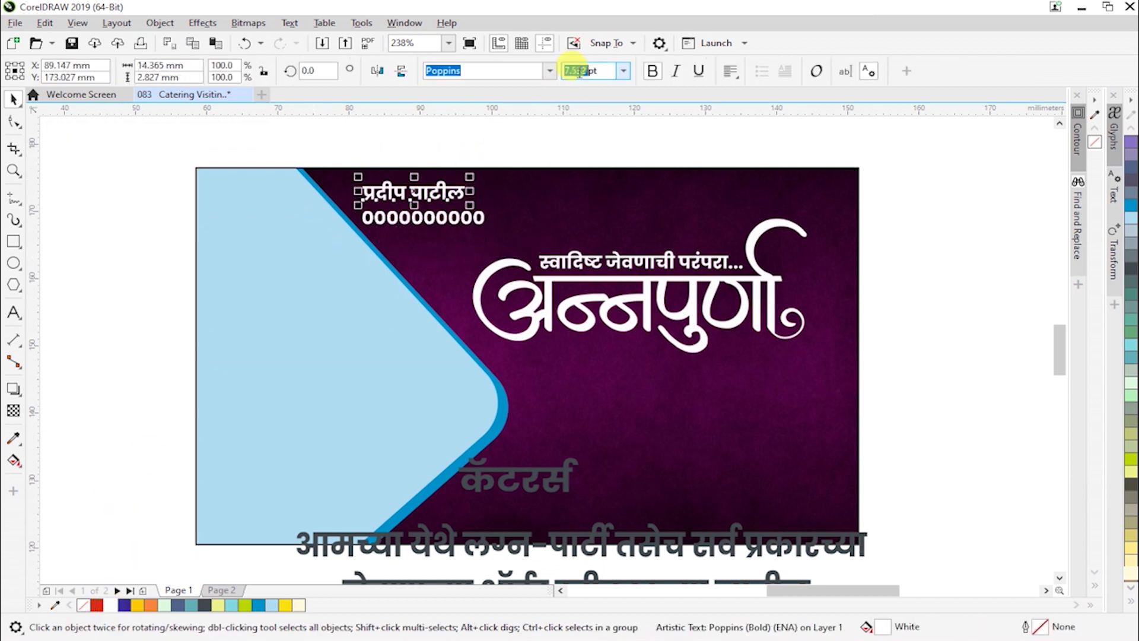
{"action": "left_click", "coordinate": [578, 72]}
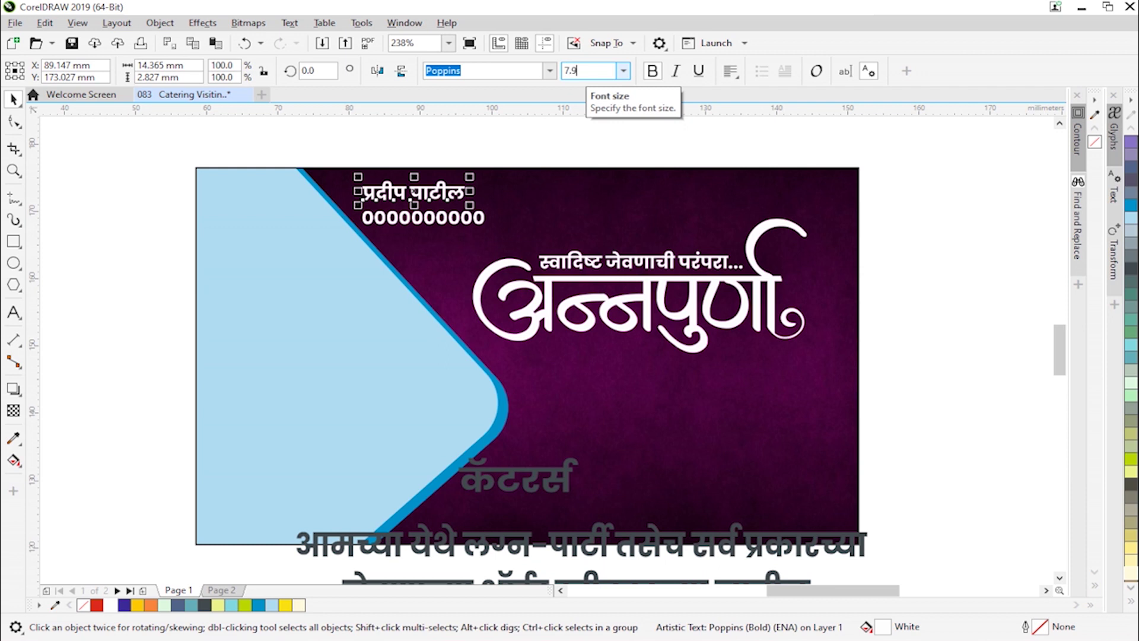
{"action": "type", "text": "7.9"}
{"action": "key", "text": "Return"}
- Shift the contact name slightly left and bring the phone number closer beneath it, following the diamond's edge
{"action": "left_click", "coordinate": [468, 225], "text": "shift"}
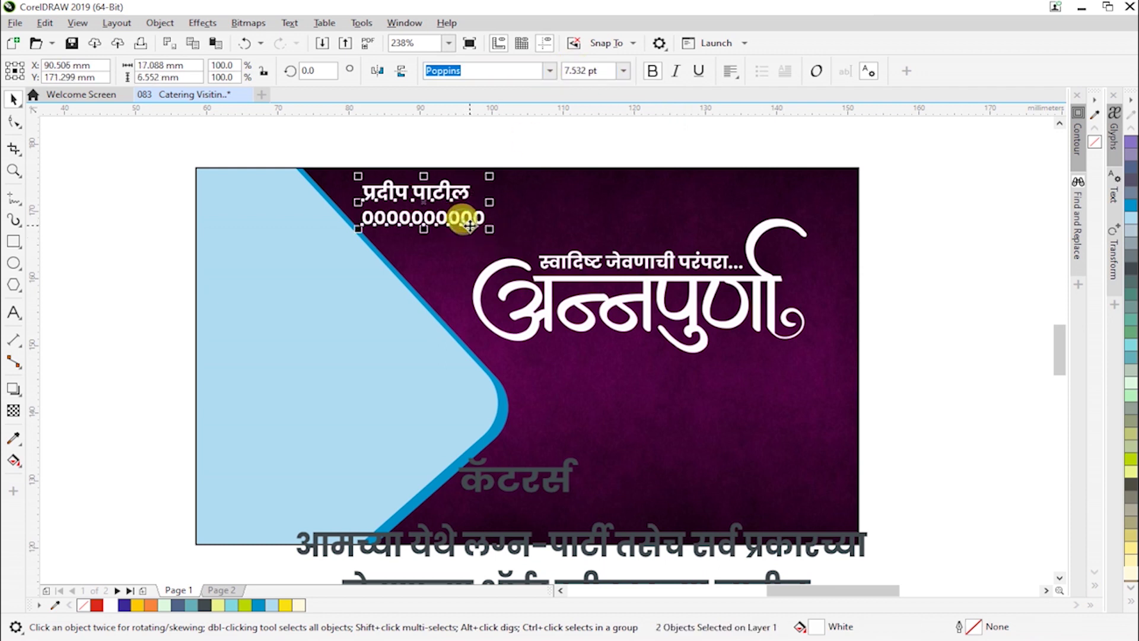
{"action": "left_click", "coordinate": [556, 148]}
{"action": "mouse_move", "coordinate": [454, 204]}
{"action": "left_mouse_down"}
{"action": "mouse_move", "coordinate": [438, 207]}
{"action": "mouse_move", "coordinate": [444, 223]}
{"action": "left_mouse_up"}
{"action": "key", "text": "Escape"}
{"action": "left_click", "coordinate": [550, 134]}
{"action": "key", "text": "Escape"}
- Place the word कॅटरर्स, about 19 × 6 mm, directly below the title and fill it with white
{"action": "left_click", "coordinate": [547, 478]}
{"action": "left_click_drag", "start_coordinate": [546, 478], "coordinate": [613, 373]}
{"action": "mouse_move", "coordinate": [645, 384]}
{"action": "left_mouse_down"}
{"action": "mouse_move", "coordinate": [635, 386]}
{"action": "mouse_move", "coordinate": [666, 388]}
{"action": "left_mouse_up"}
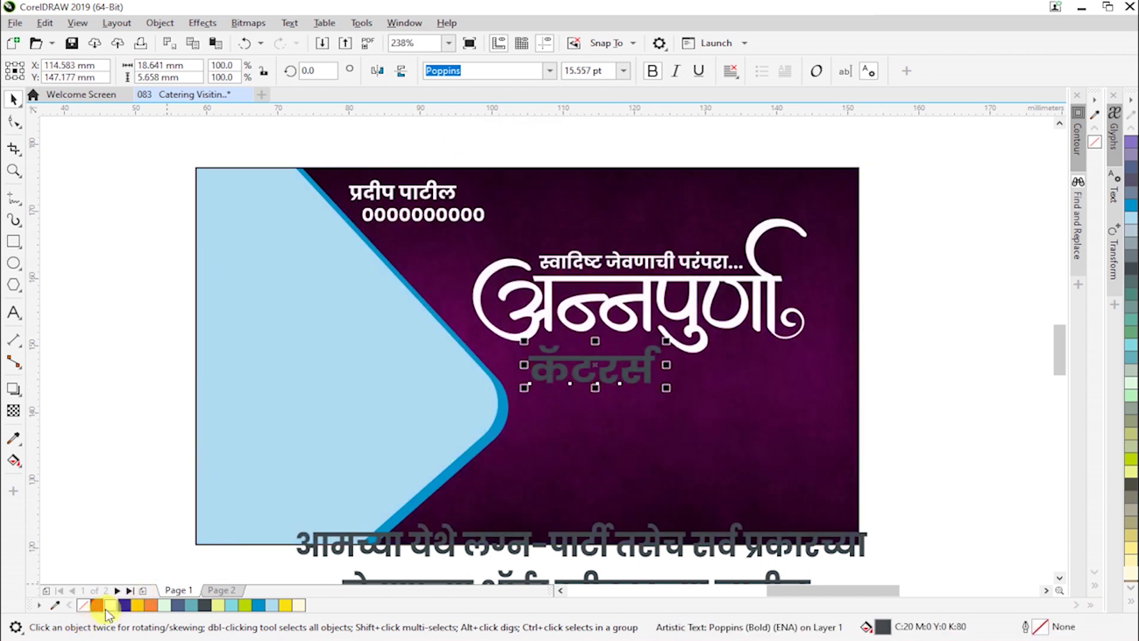
{"action": "left_click", "coordinate": [108, 605]}
{"action": "left_click", "coordinate": [919, 443]}
- Shrink the two-line service text to about 45 × 7 mm and place it below कॅटरर्स
{"action": "left_click_drag", "start_coordinate": [521, 550], "coordinate": [522, 448]}
{"action": "left_click_drag", "start_coordinate": [878, 508], "coordinate": [745, 500]}
{"action": "left_click_drag", "start_coordinate": [623, 445], "coordinate": [727, 423]}
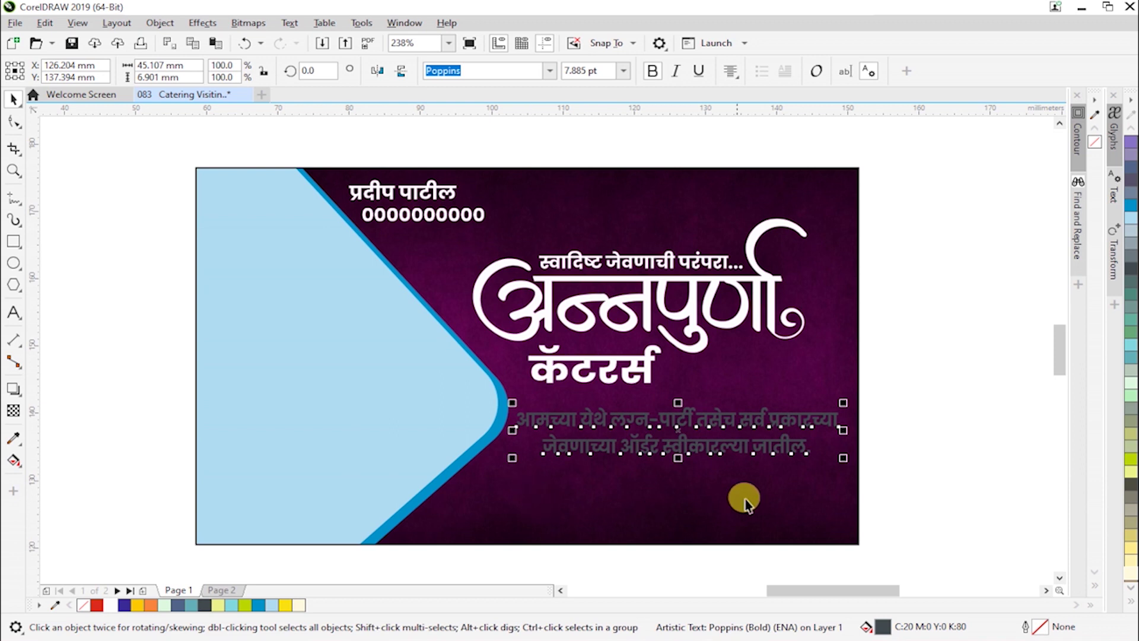
- Inside the card's clipped contents, shift both blue diamonds together slightly to the left
{"action": "left_click", "coordinate": [408, 468]}
{"action": "left_click", "coordinate": [412, 466], "text": "ctrl"}
{"action": "left_click", "coordinate": [414, 463]}
{"action": "left_click", "coordinate": [441, 482], "text": "shift"}
{"action": "left_click_drag", "start_coordinate": [459, 464], "coordinate": [436, 472]}
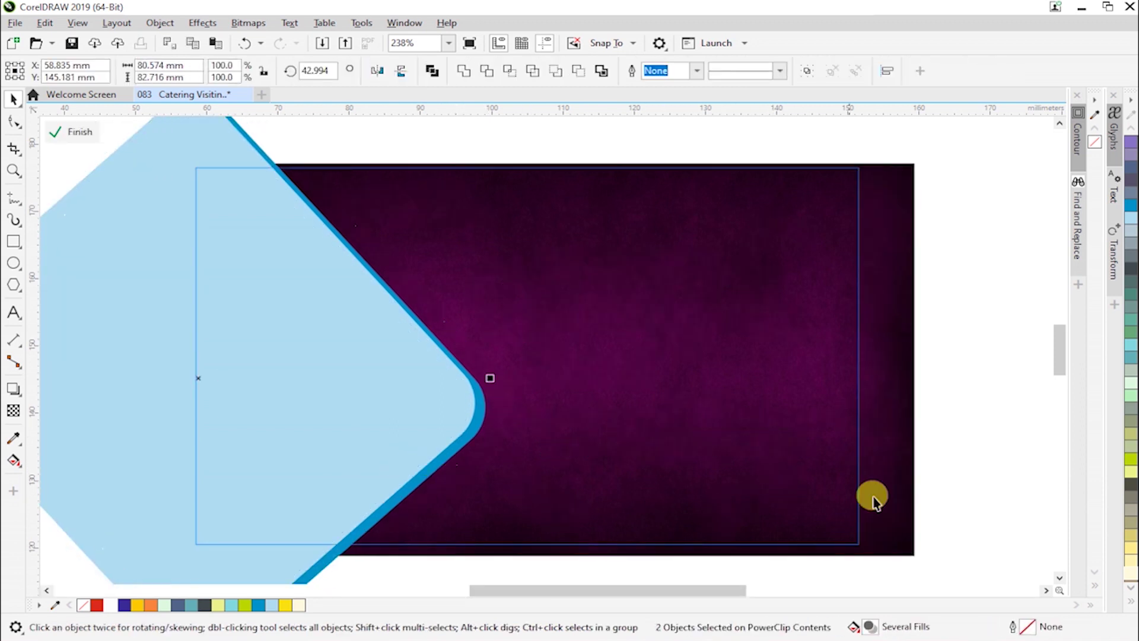
{"action": "left_click", "coordinate": [951, 482], "text": "ctrl"}
{"action": "left_click", "coordinate": [951, 482]}
- Move the service text slightly left, enlarge it to about 47 × 8 mm and fill it with white
{"action": "left_click", "coordinate": [543, 424]}
{"action": "left_click_drag", "start_coordinate": [547, 422], "coordinate": [531, 419]}
{"action": "left_click_drag", "start_coordinate": [668, 402], "coordinate": [668, 397]}
{"action": "left_click_drag", "start_coordinate": [826, 458], "coordinate": [835, 466]}
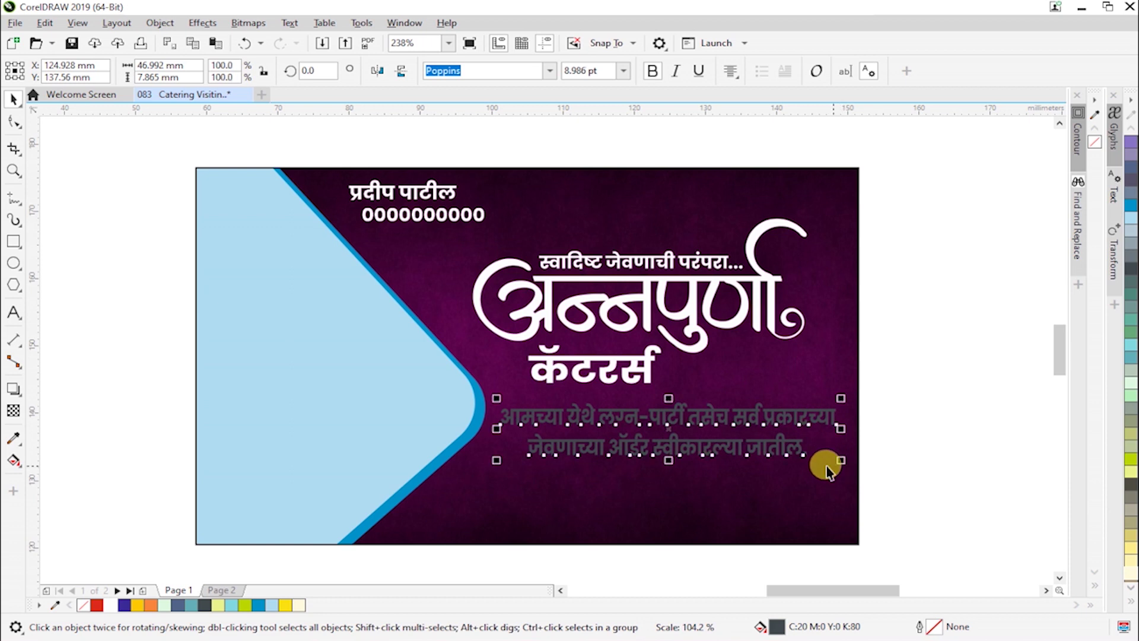
{"action": "left_click", "coordinate": [110, 606]}
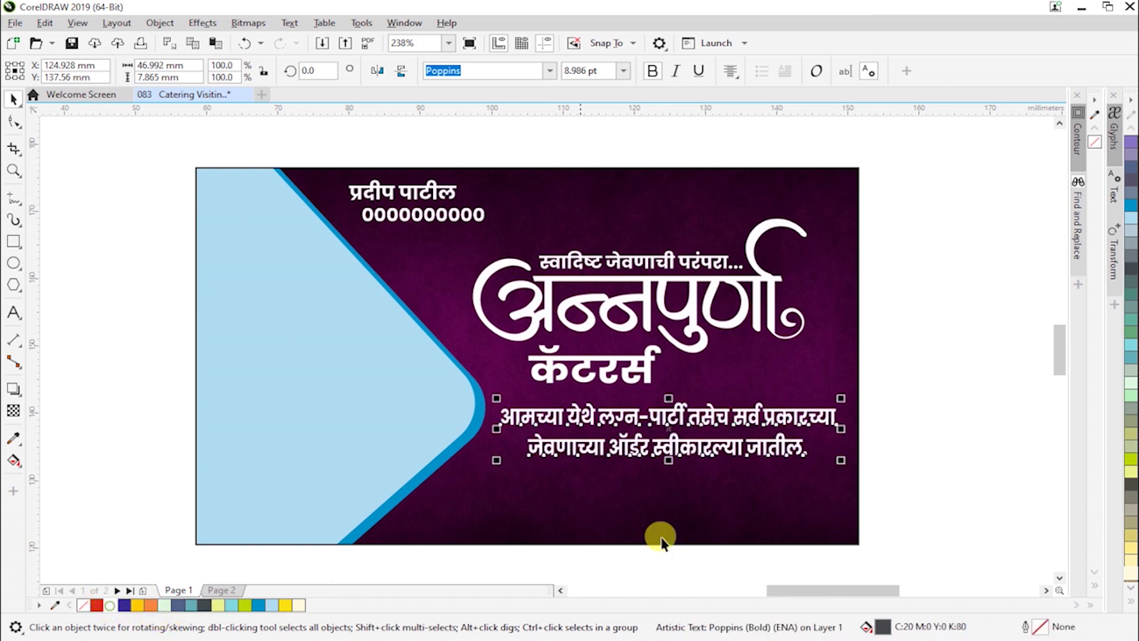
{"action": "left_click", "coordinate": [898, 501]}
- Scale the shop address line down to about 71 × 3 mm and place it just below the card
{"action": "scroll", "coordinate": [822, 534], "scroll_direction": "down", "scroll_amount": 3}
{"action": "key", "text": "z"}
{"action": "left_click_drag", "start_coordinate": [357, 318], "coordinate": [871, 541]}
{"action": "key", "text": "space"}
{"action": "left_click", "coordinate": [581, 481]}
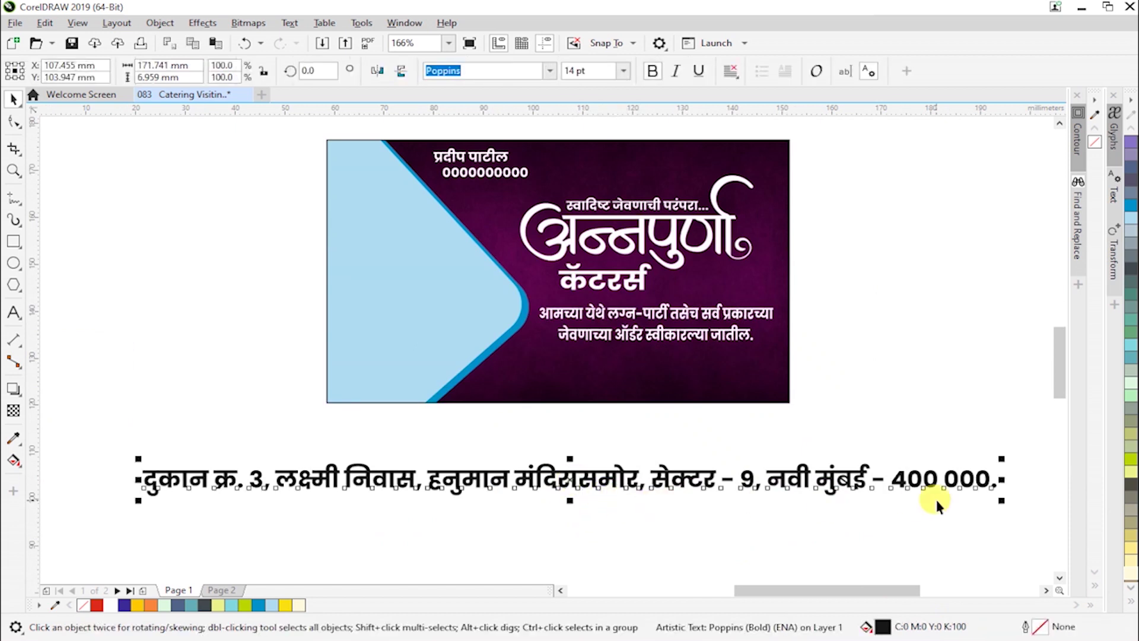
{"action": "left_click_drag", "start_coordinate": [1002, 501], "coordinate": [501, 509]}
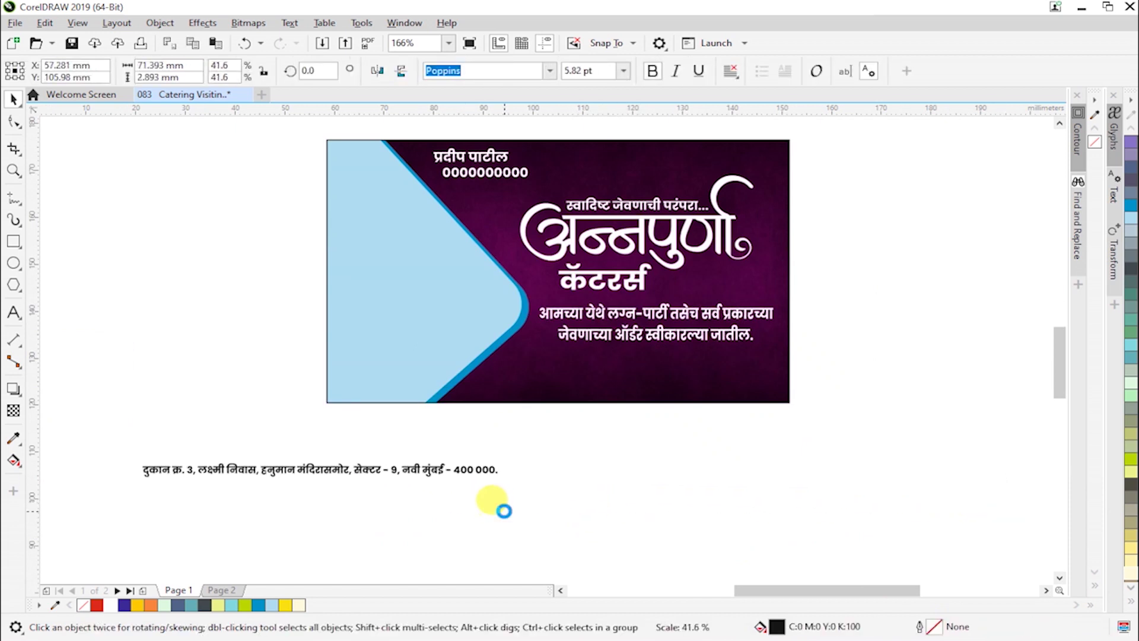
{"action": "left_click_drag", "start_coordinate": [415, 469], "coordinate": [635, 471]}
- Draw a rectangle about 97 × 9 mm across the card's lower edge, extending slightly past both sides
{"action": "scroll", "coordinate": [636, 462], "scroll_direction": "down", "scroll_amount": 4}
{"action": "left_click_drag", "start_coordinate": [473, 264], "coordinate": [574, 356]}
{"action": "scroll", "coordinate": [744, 435], "scroll_direction": "up", "scroll_amount": 3}
{"action": "left_click", "coordinate": [13, 242]}
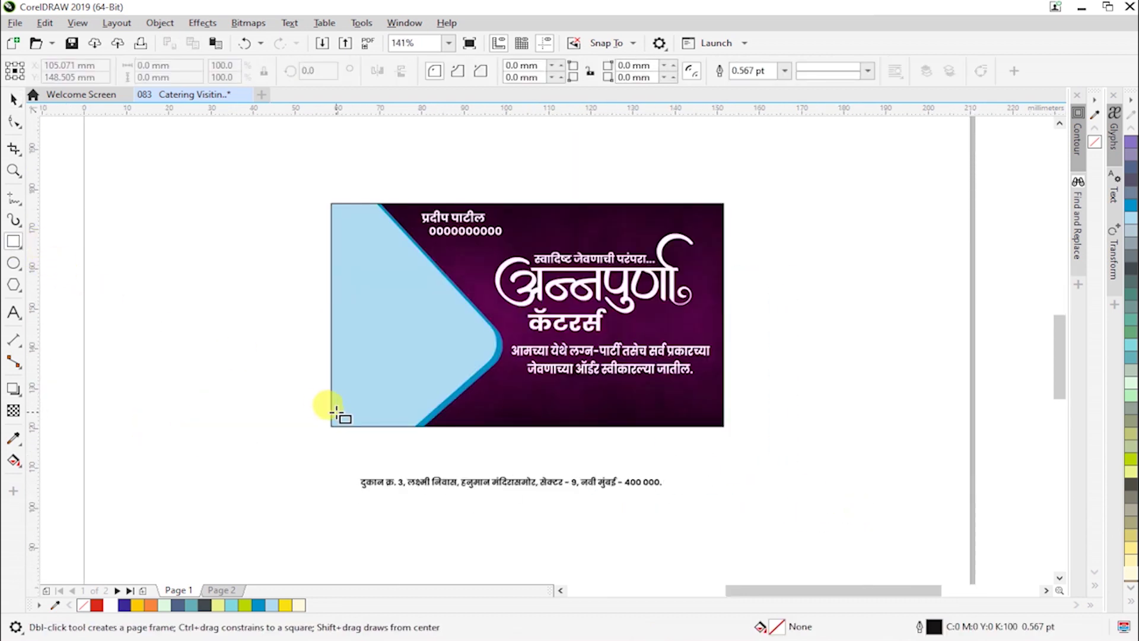
{"action": "left_click_drag", "start_coordinate": [322, 400], "coordinate": [729, 436]}
{"action": "key", "text": "space"}
- Fill the strip with yellow (C0 M20 Y100 K0) and remove its outline
{"action": "key", "text": "z"}
{"action": "left_click_drag", "start_coordinate": [255, 363], "coordinate": [842, 480]}
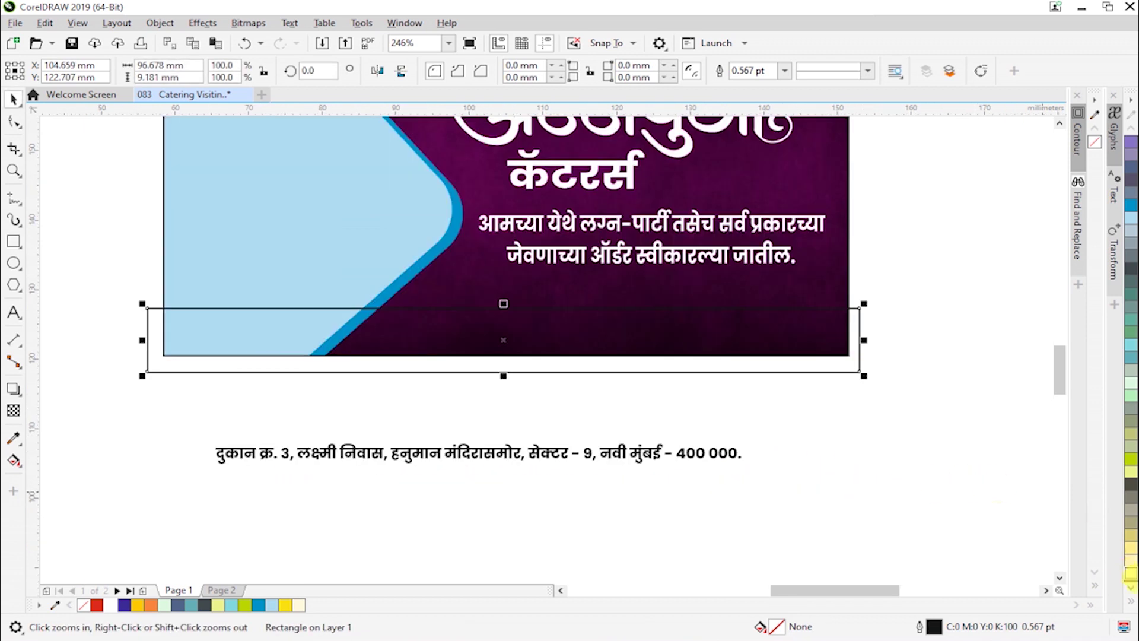
{"action": "left_click", "coordinate": [1128, 605]}
{"action": "left_click", "coordinate": [1103, 483]}
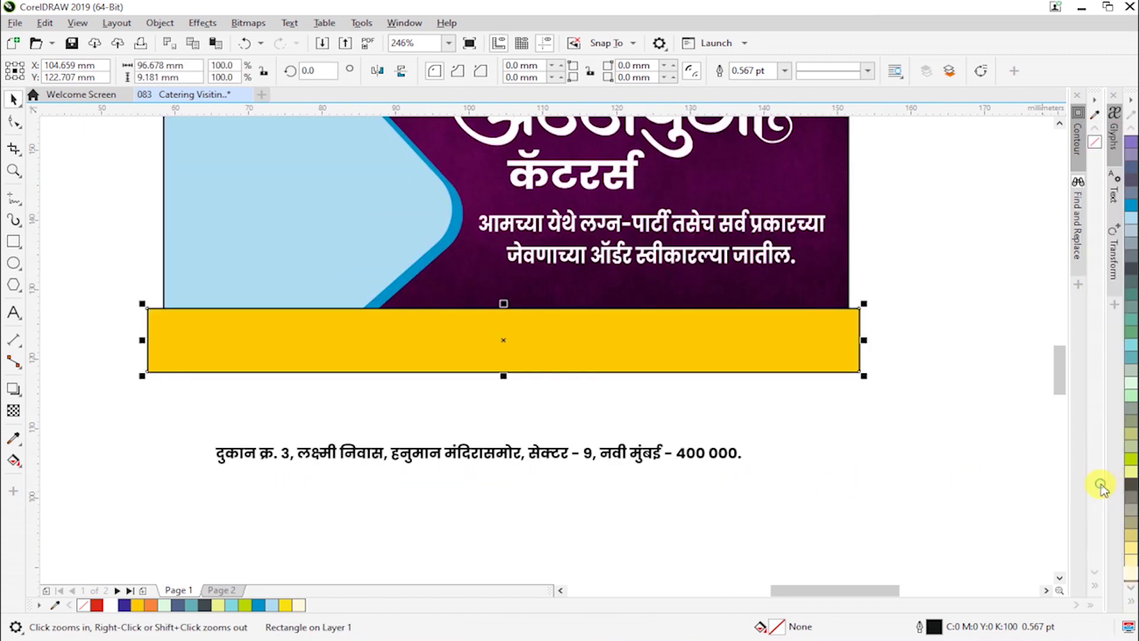
{"action": "right_click", "coordinate": [86, 605]}
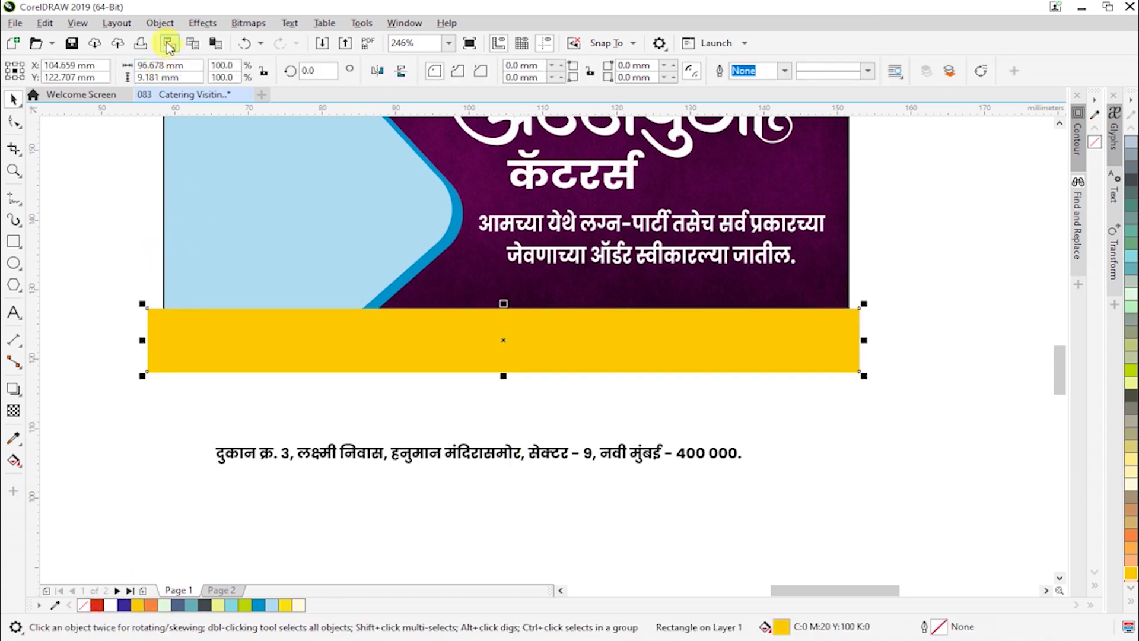
- Cut the yellow strip and paste it into the card's PowerClip contents, then finish editing them
{"action": "left_click", "coordinate": [168, 43]}
{"action": "left_click", "coordinate": [326, 274]}
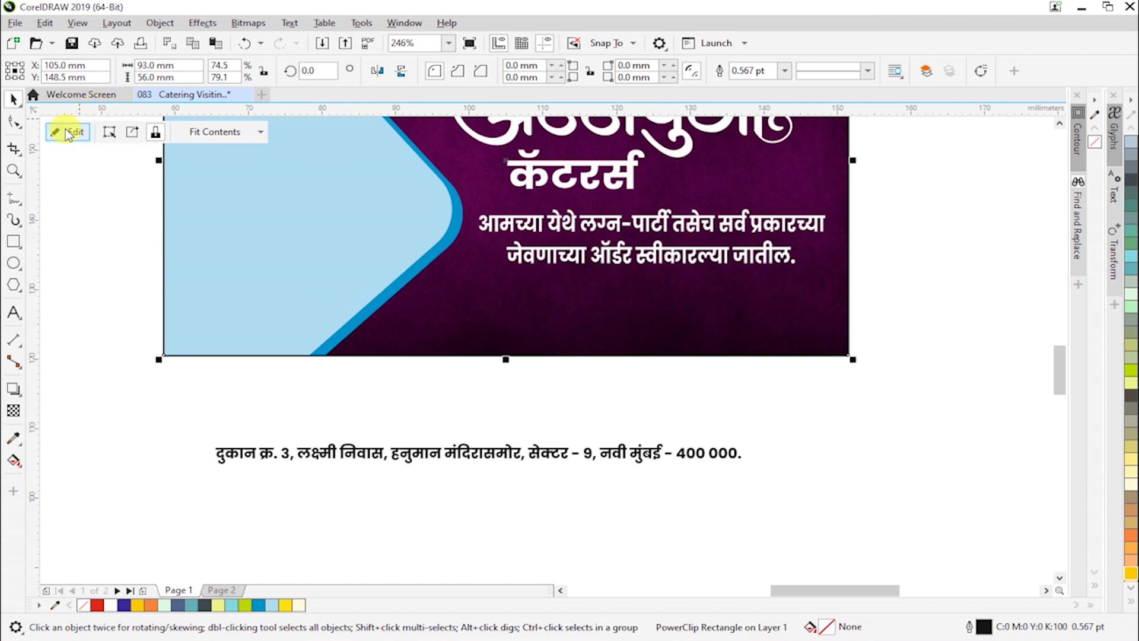
{"action": "left_click", "coordinate": [68, 133]}
{"action": "key", "text": "ctrl+v"}
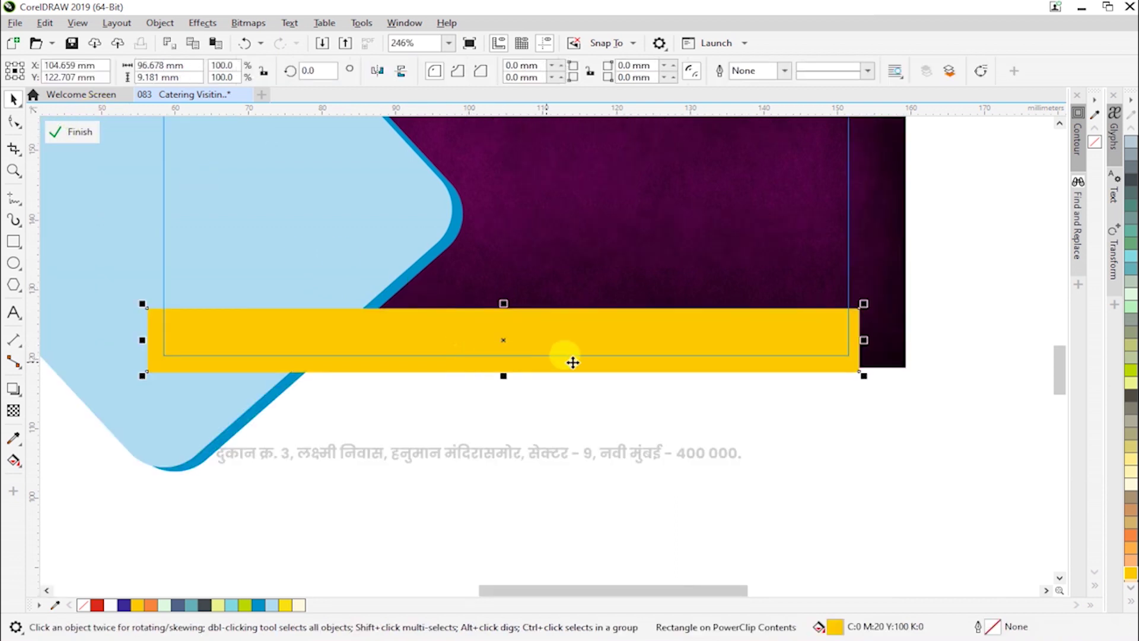
{"action": "left_click", "coordinate": [871, 415]}
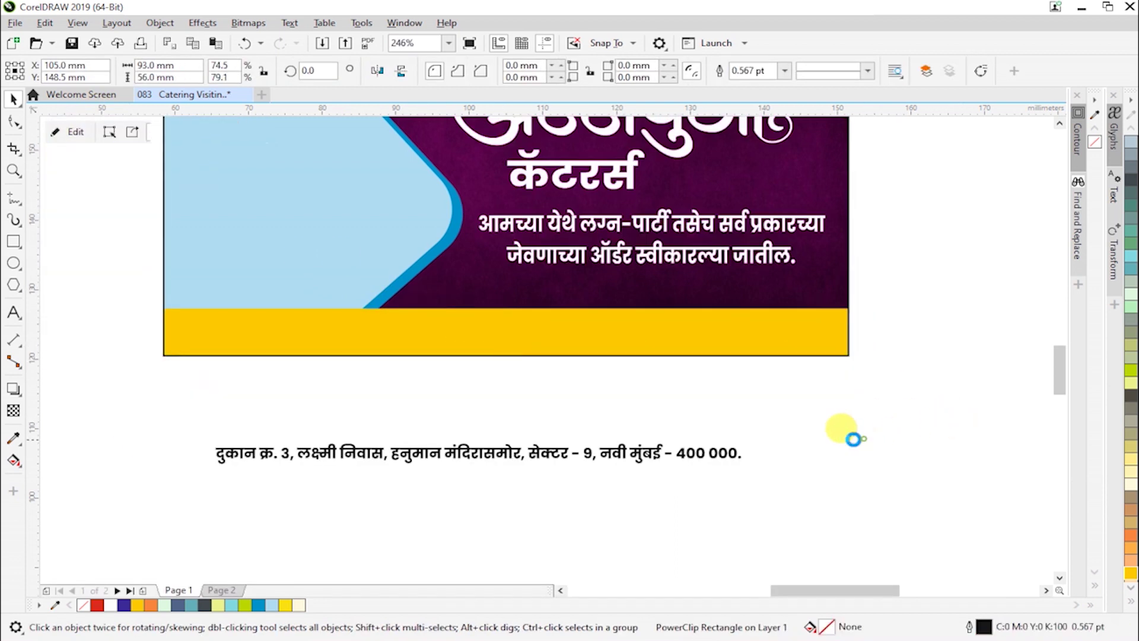
- Move the address line onto the yellow strip, enlarge it to about 85 mm wide and centre it horizontally on the card
{"action": "left_click_drag", "start_coordinate": [554, 454], "coordinate": [522, 327]}
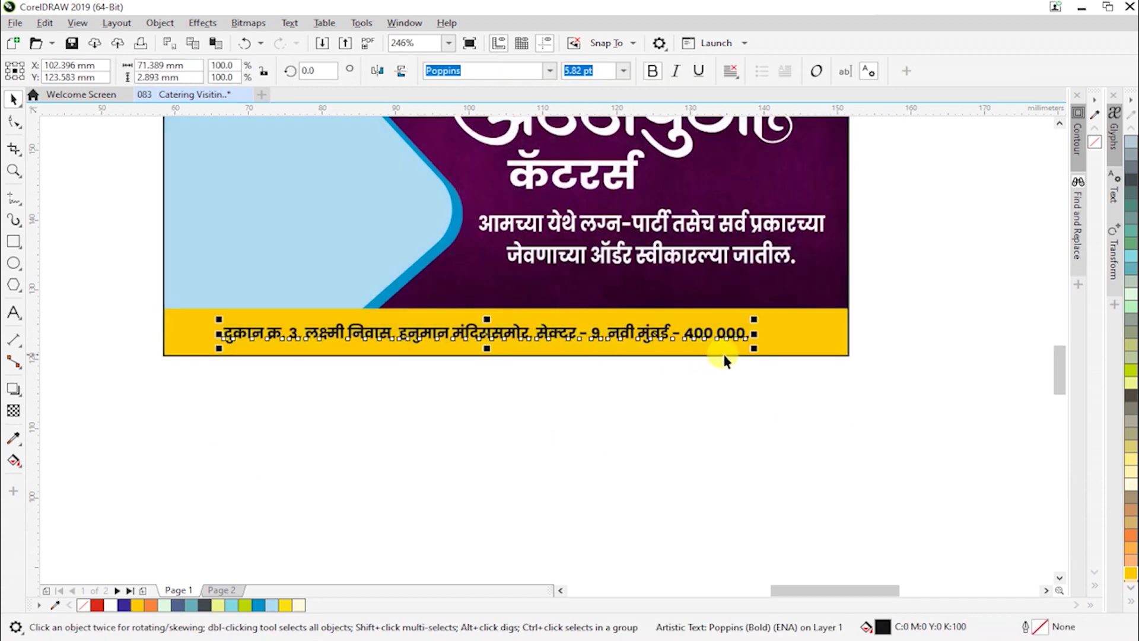
{"action": "left_click_drag", "start_coordinate": [762, 350], "coordinate": [828, 366]}
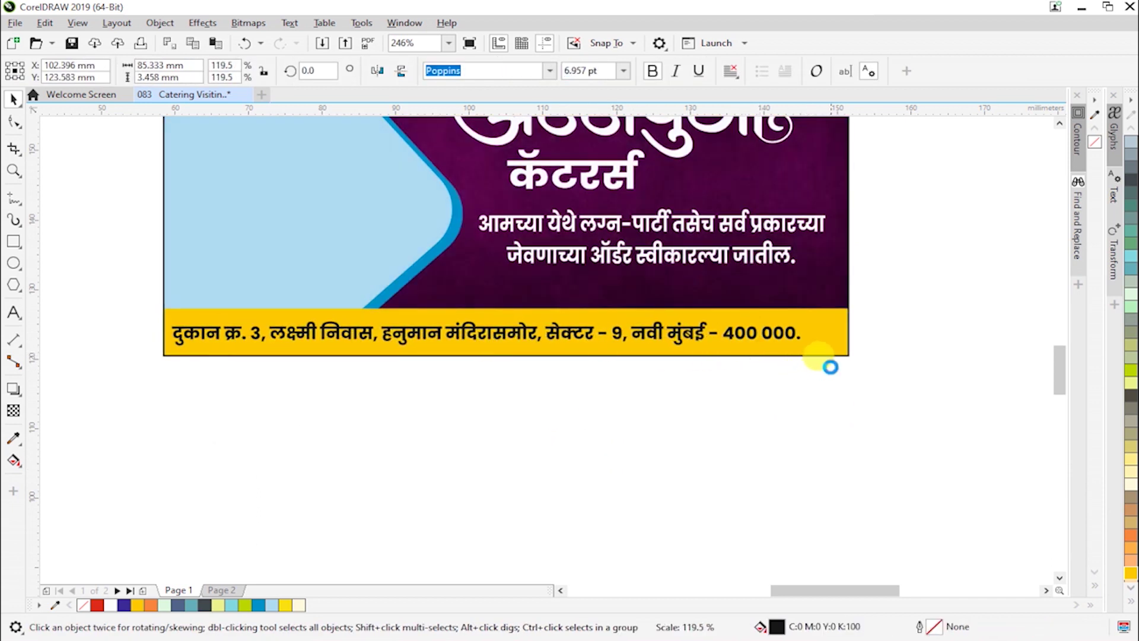
{"action": "left_click", "coordinate": [839, 353], "text": "shift"}
{"action": "left_click", "coordinate": [831, 399]}
- Nudge the address line up, stretch it to about 3.9 mm high and narrow it to about 86 mm
{"action": "left_click", "coordinate": [534, 330]}
{"action": "left_click_drag", "start_coordinate": [534, 330], "coordinate": [534, 327]}
{"action": "left_click_drag", "start_coordinate": [826, 348], "coordinate": [831, 347]}
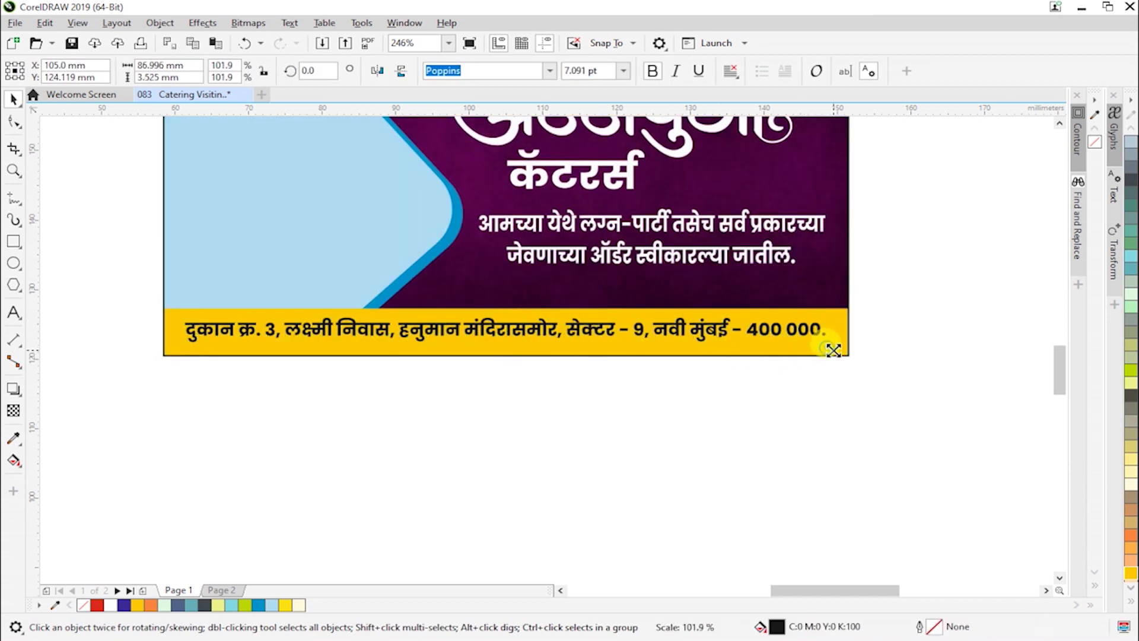
{"action": "left_click_drag", "start_coordinate": [507, 313], "coordinate": [508, 310]}
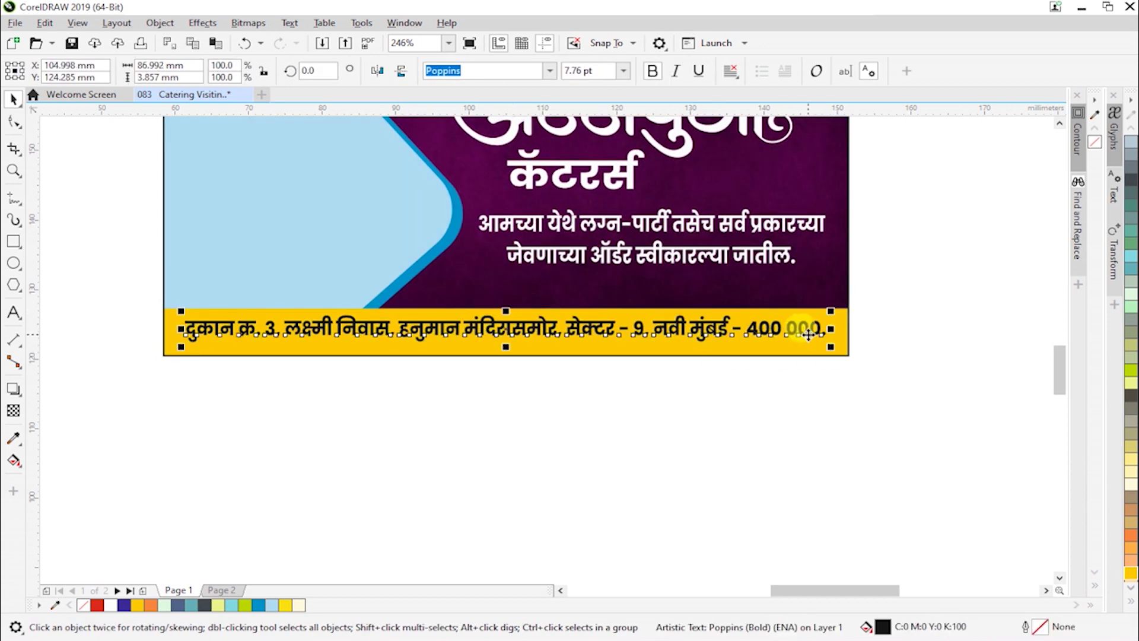
{"action": "left_click_drag", "start_coordinate": [836, 331], "coordinate": [832, 331]}
{"action": "left_click", "coordinate": [742, 452]}
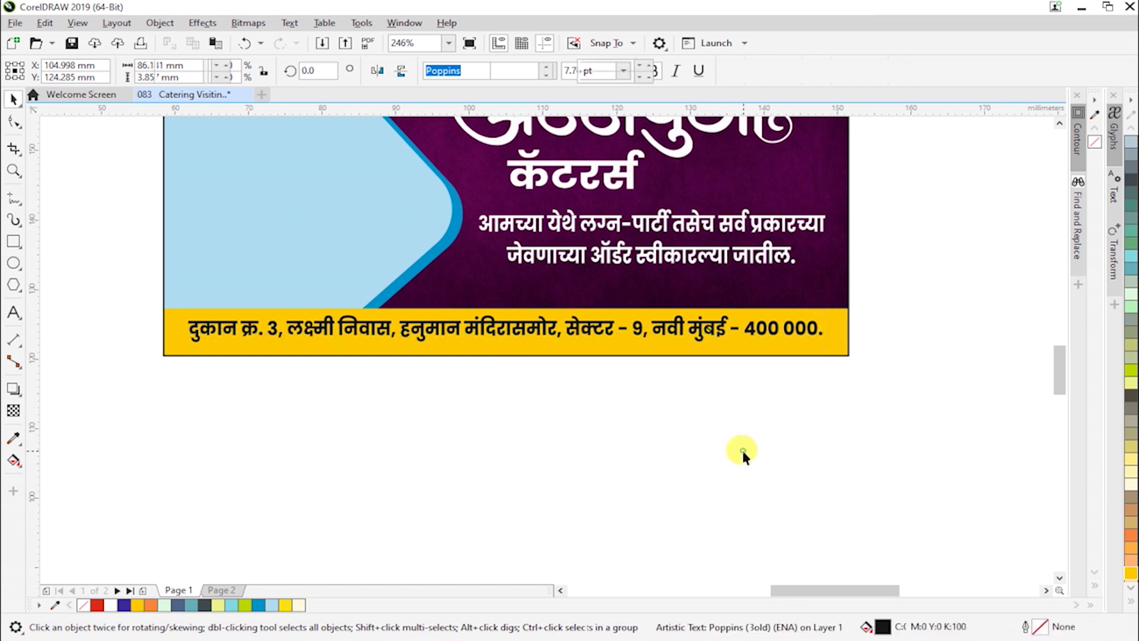
- Bring the chef illustration and the food pictures from beside the page over to the card's lower-left area
{"action": "scroll", "coordinate": [680, 433], "scroll_direction": "down", "scroll_amount": 3}
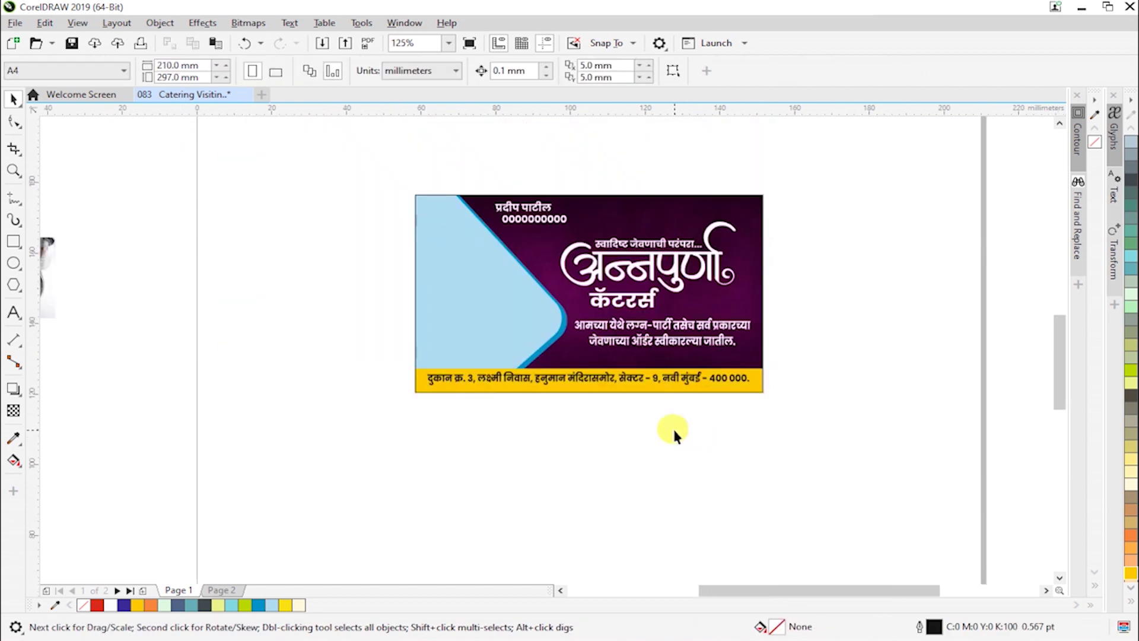
{"action": "key", "text": "F4"}
{"action": "left_click_drag", "start_coordinate": [100, 365], "coordinate": [738, 363]}
{"action": "left_click", "coordinate": [235, 308]}
{"action": "left_click", "coordinate": [395, 320], "text": "shift"}
{"action": "left_click", "coordinate": [321, 415], "text": "shift"}
{"action": "left_click", "coordinate": [207, 399], "text": "shift"}
{"action": "left_click_drag", "start_coordinate": [348, 426], "coordinate": [829, 520]}
{"action": "key", "text": "shift+F4"}
{"action": "key", "text": "F2"}
{"action": "left_click_drag", "start_coordinate": [684, 295], "coordinate": [913, 450]}
{"action": "left_click", "coordinate": [823, 518]}
- Cut the chef illustration, paste it into the card's PowerClip contents and position it on the Ice Blue diamond
{"action": "left_click", "coordinate": [351, 396]}
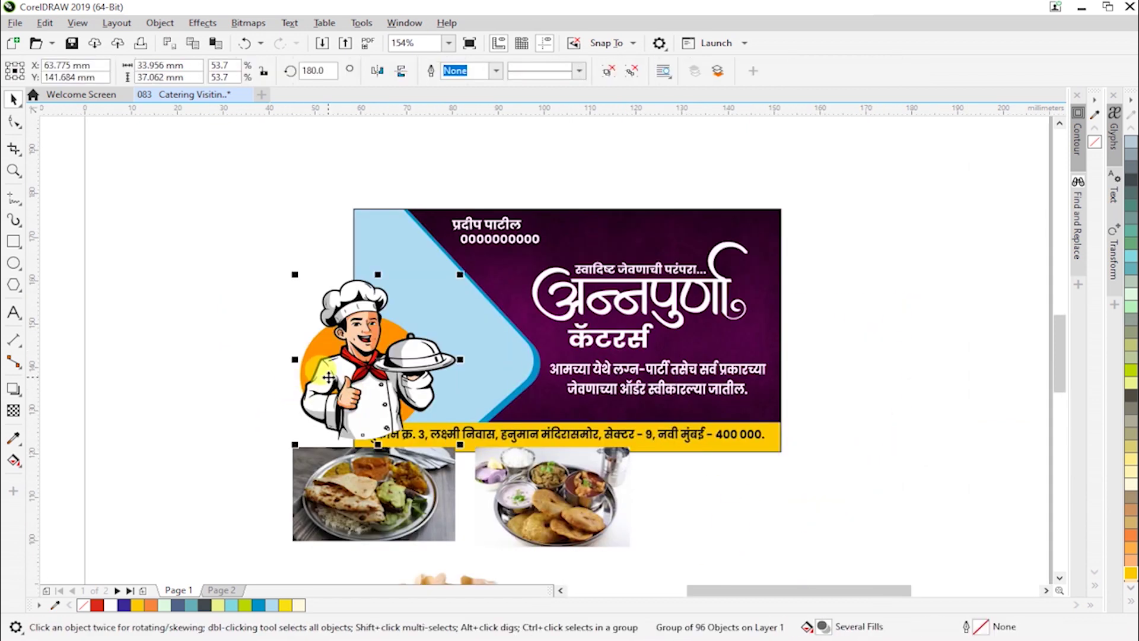
{"action": "left_click", "coordinate": [170, 44]}
{"action": "left_click", "coordinate": [433, 345]}
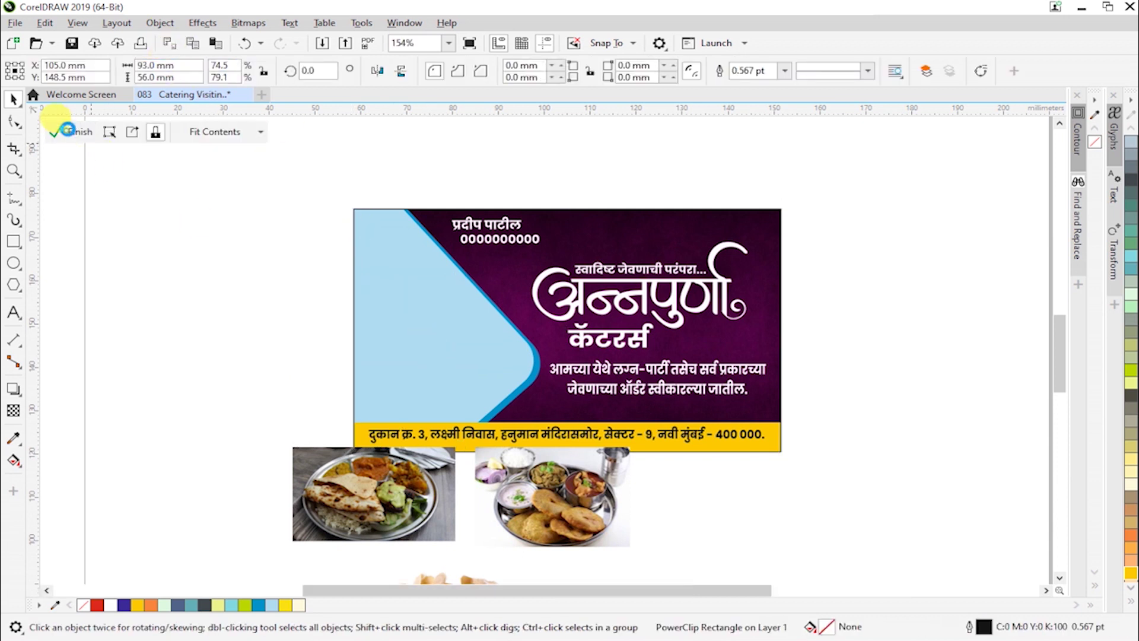
{"action": "left_click", "coordinate": [67, 131]}
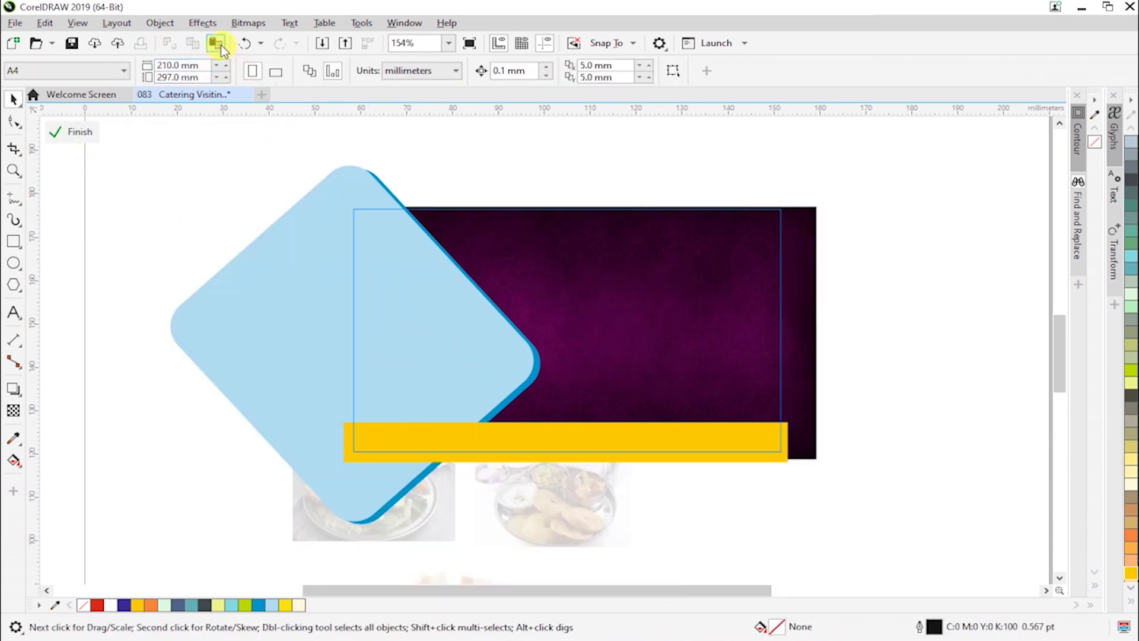
{"action": "left_click", "coordinate": [217, 43]}
{"action": "left_click_drag", "start_coordinate": [363, 372], "coordinate": [440, 356]}
- Place the yellow strip in front of the chef, then enlarge the chef to about 38 × 41 mm on the diamond
{"action": "left_click", "coordinate": [567, 436]}
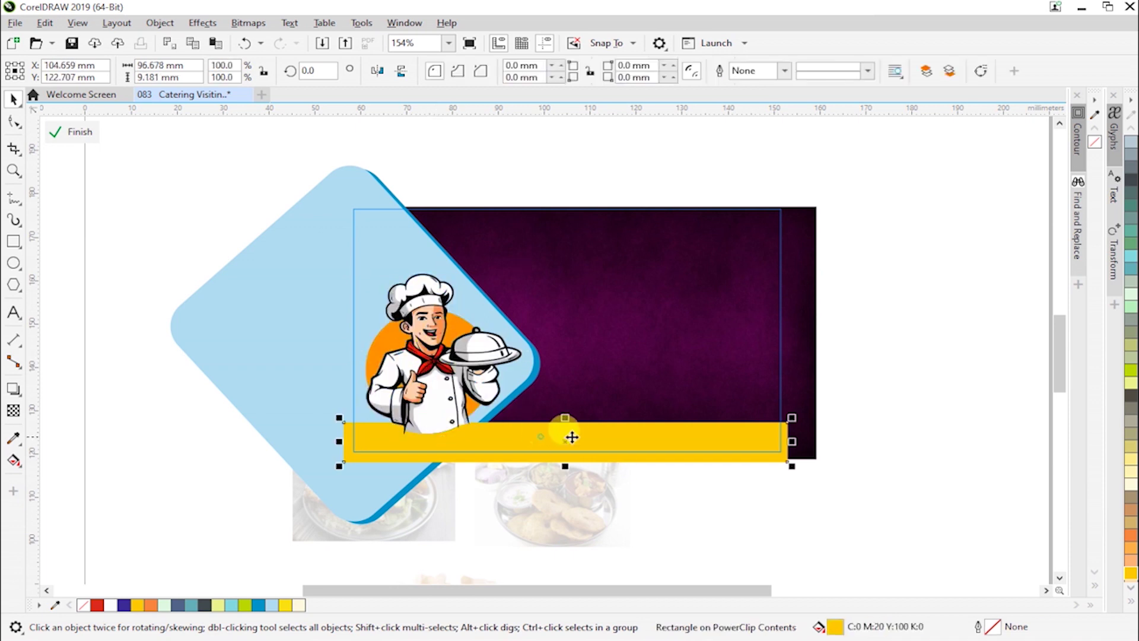
{"action": "left_click", "coordinate": [840, 509], "text": "ctrl"}
{"action": "left_click", "coordinate": [424, 378], "text": "ctrl"}
{"action": "left_click", "coordinate": [428, 369]}
{"action": "mouse_move", "coordinate": [525, 264]}
{"action": "left_mouse_down"}
{"action": "mouse_move", "coordinate": [526, 249]}
{"action": "mouse_move", "coordinate": [521, 262]}
{"action": "left_mouse_up"}
{"action": "left_click_drag", "start_coordinate": [446, 328], "coordinate": [449, 330]}
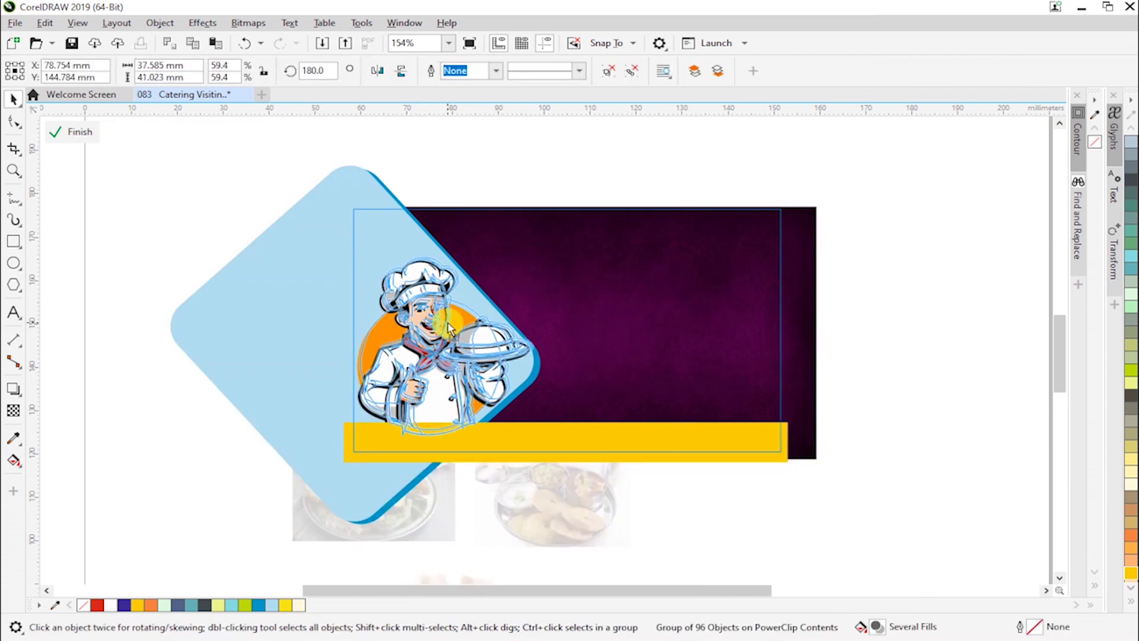
- Nudge the chef illustration down slightly and shrink it to about 36 × 40 mm on the diamond
{"action": "left_click_drag", "start_coordinate": [536, 449], "coordinate": [538, 445]}
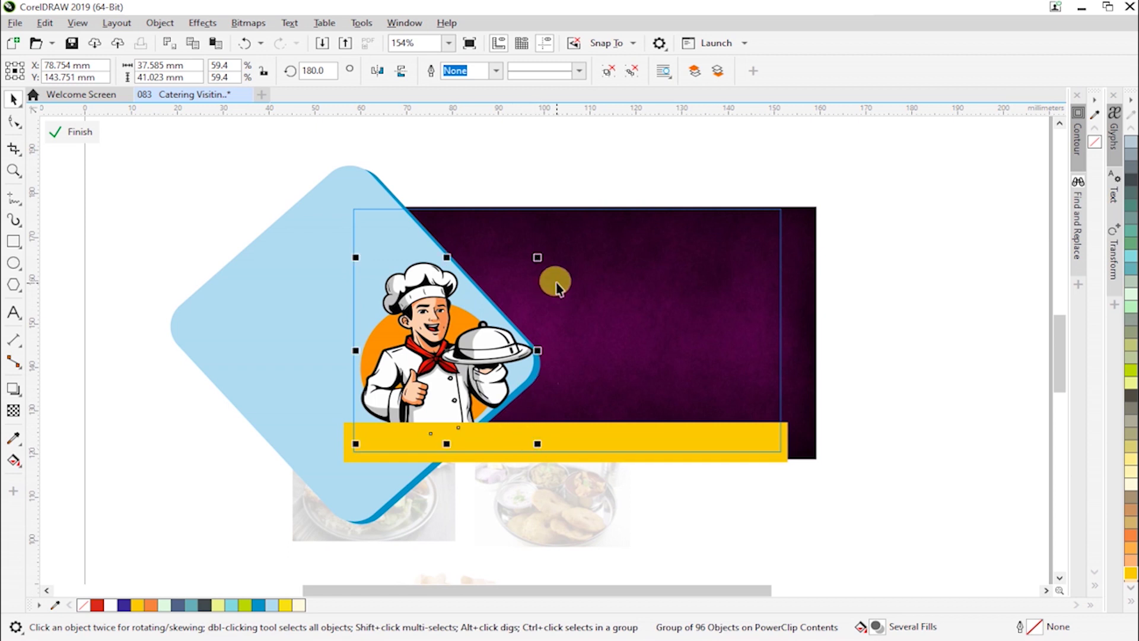
{"action": "left_click_drag", "start_coordinate": [537, 257], "coordinate": [533, 262]}
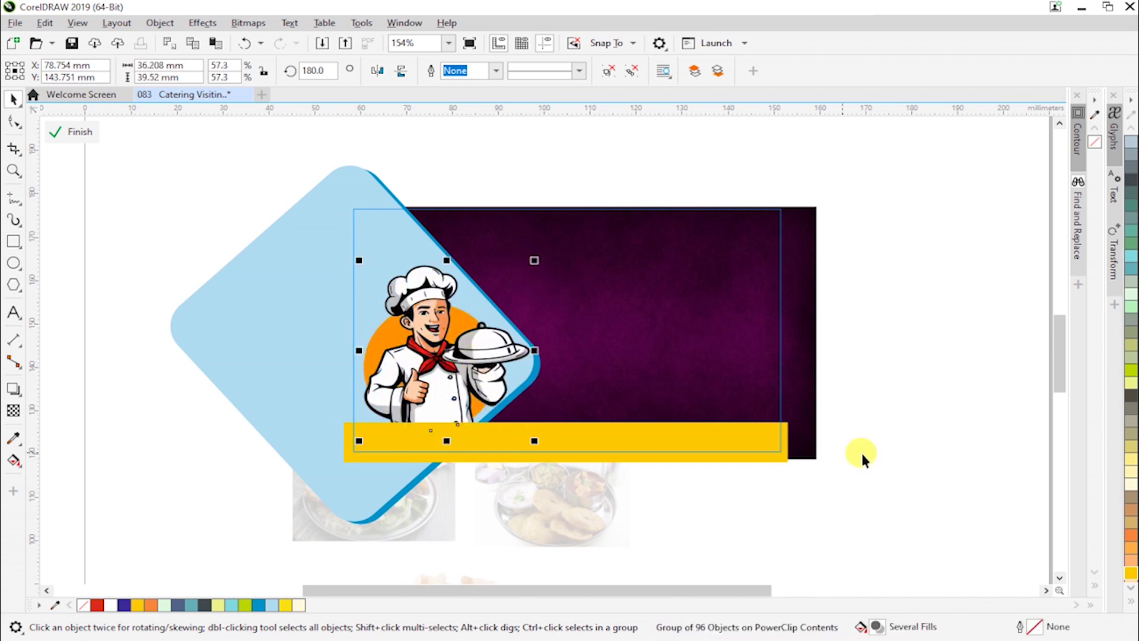
{"action": "left_click", "coordinate": [910, 456]}
- Shift the two blue diamonds slightly to the right behind the chef and finish editing the card's PowerClip contents
{"action": "double_click", "coordinate": [519, 368]}
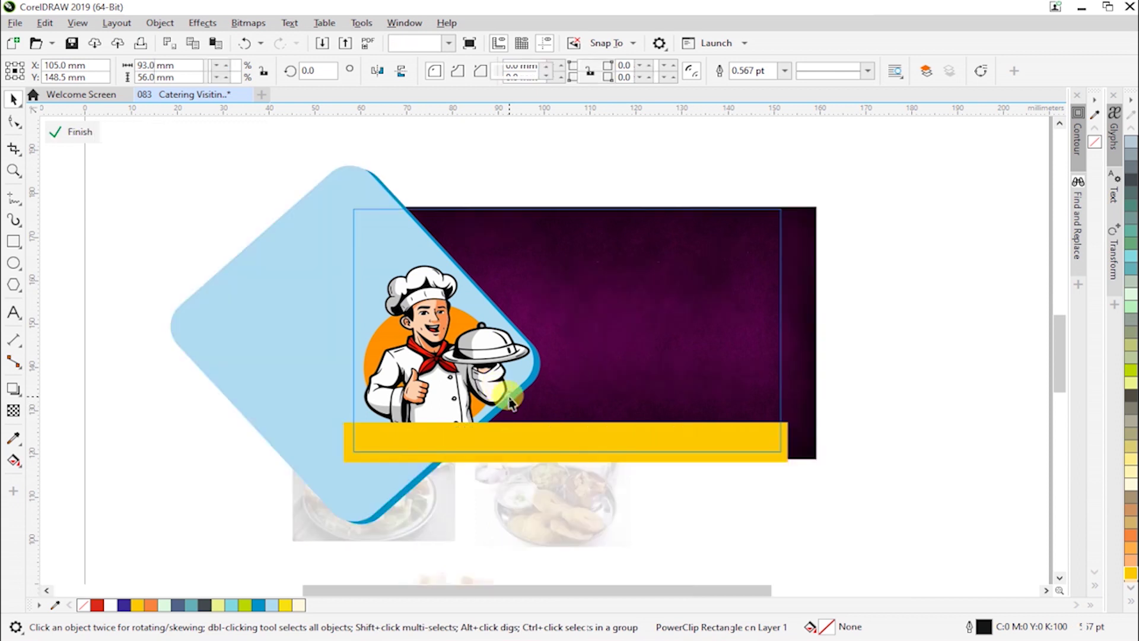
{"action": "left_click", "coordinate": [484, 303], "text": "shift"}
{"action": "left_click_drag", "start_coordinate": [549, 344], "coordinate": [557, 344]}
{"action": "left_click", "coordinate": [870, 396], "text": "ctrl"}
{"action": "left_click", "coordinate": [865, 439]}
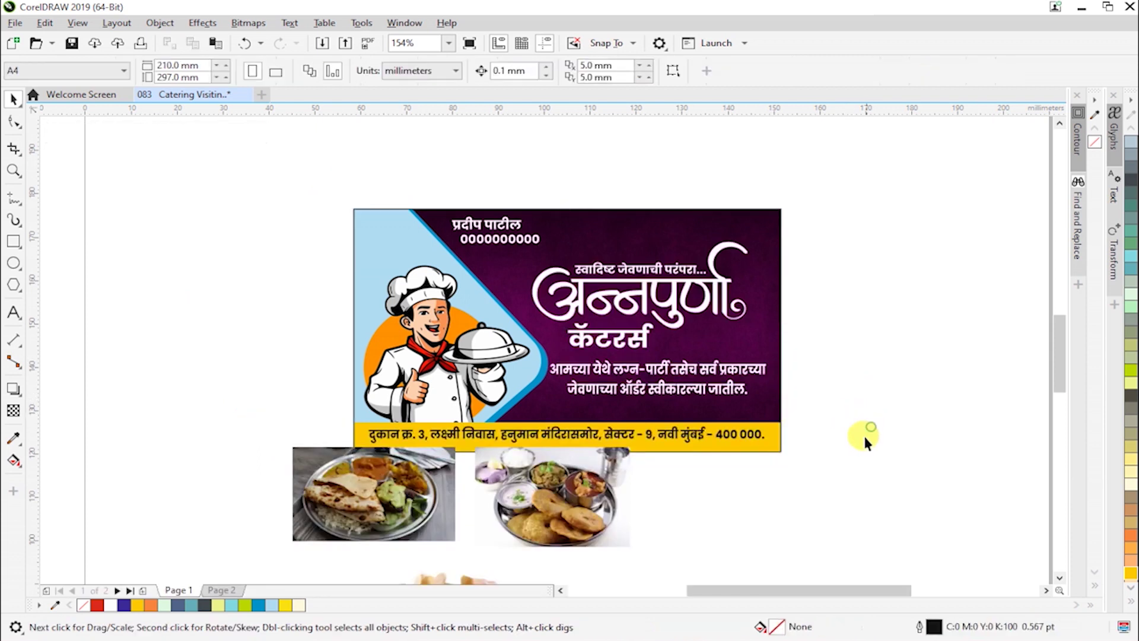
- Move the puri platter picture clear of the card and raise the tagline, अन्नपुर्णा and कॅटरर्स texts together
{"action": "left_click_drag", "start_coordinate": [550, 507], "coordinate": [782, 573]}
{"action": "left_click", "coordinate": [866, 466]}
{"action": "key", "text": "z"}
{"action": "left_click_drag", "start_coordinate": [289, 194], "coordinate": [878, 460]}
{"action": "key", "text": "space"}
{"action": "left_click", "coordinate": [627, 245]}
{"action": "left_click", "coordinate": [635, 279], "text": "shift"}
{"action": "left_click", "coordinate": [618, 373], "text": "shift"}
{"action": "left_click_drag", "start_coordinate": [618, 372], "coordinate": [621, 348]}
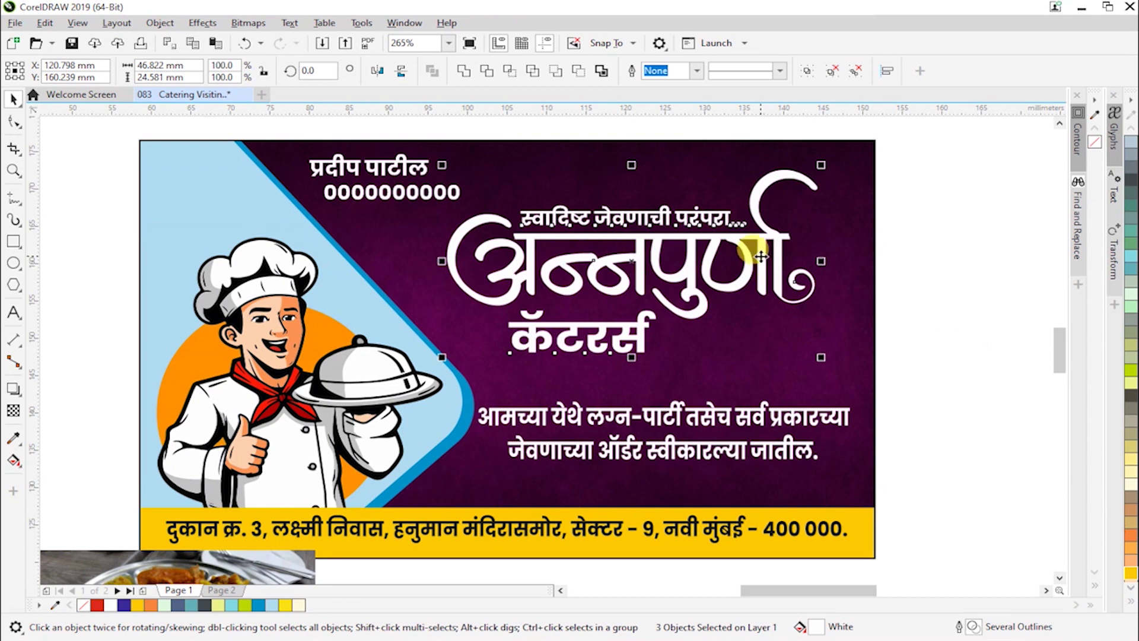
- Raise the two-line services text to sit directly below कॅटरर्स
{"action": "left_click", "coordinate": [906, 339]}
{"action": "left_click_drag", "start_coordinate": [623, 420], "coordinate": [629, 382]}
{"action": "left_click", "coordinate": [935, 451]}
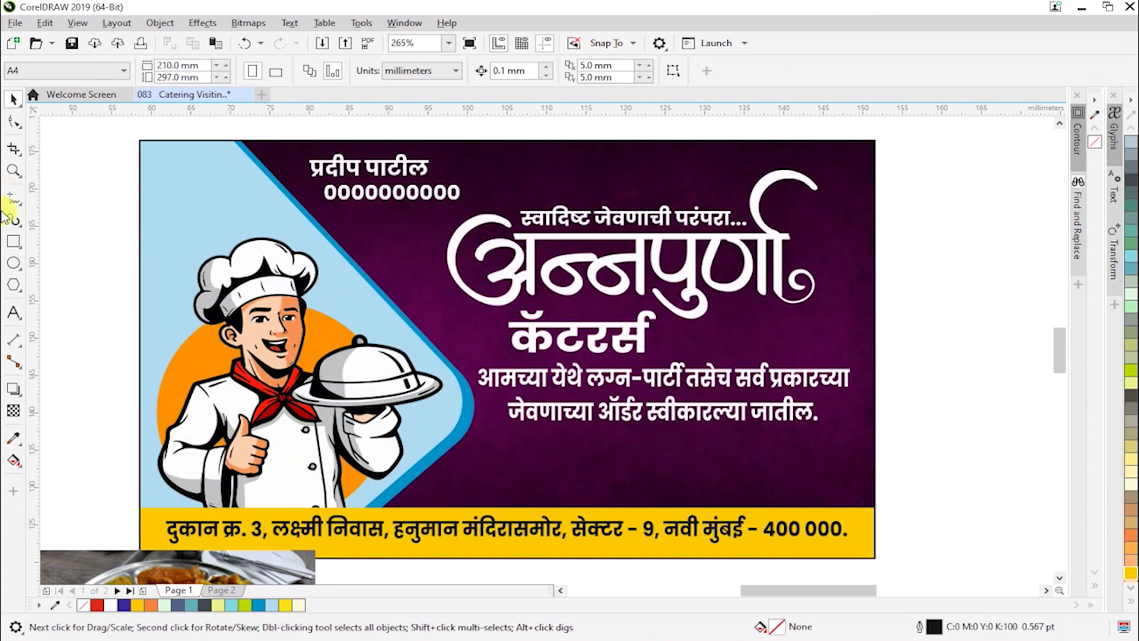
- Draw a rectangle about 14.9 × 8.8 mm under the services text and fill it with light yellow-green (C20 M0 Y60 K0)
{"action": "left_click", "coordinate": [13, 242]}
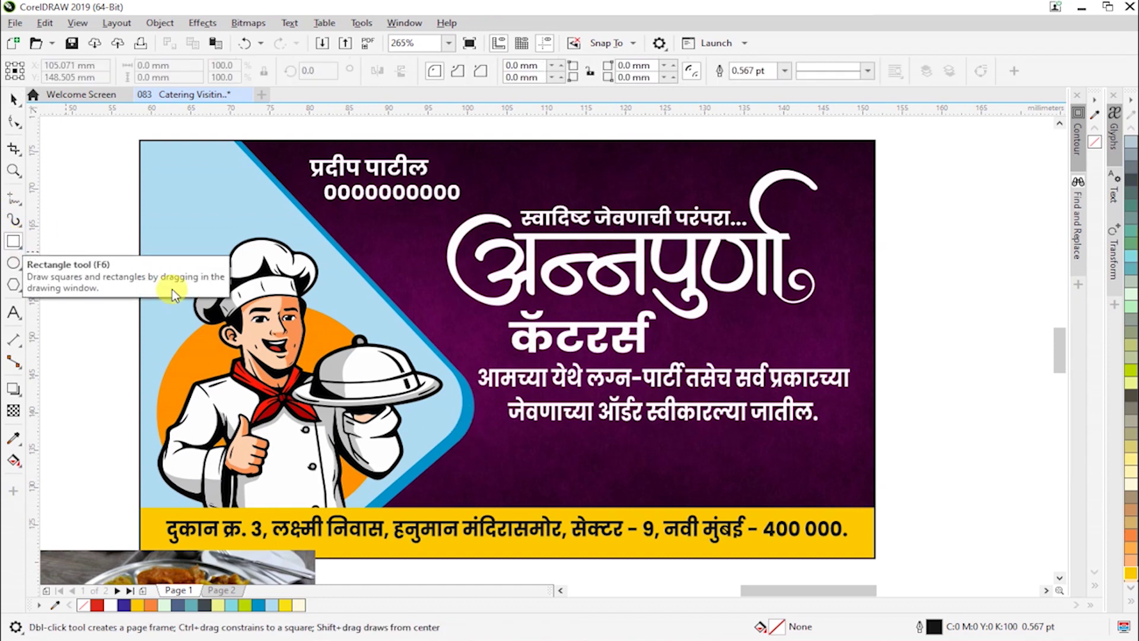
{"action": "left_click_drag", "start_coordinate": [471, 437], "coordinate": [591, 503]}
{"action": "key", "text": "space"}
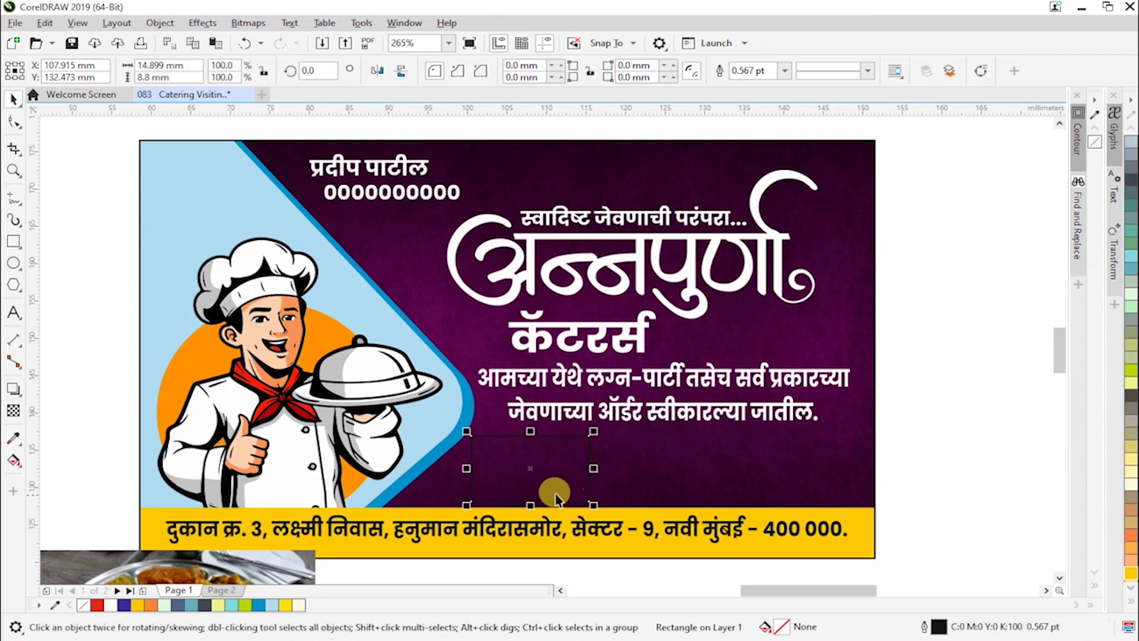
{"action": "left_click", "coordinate": [1129, 392]}
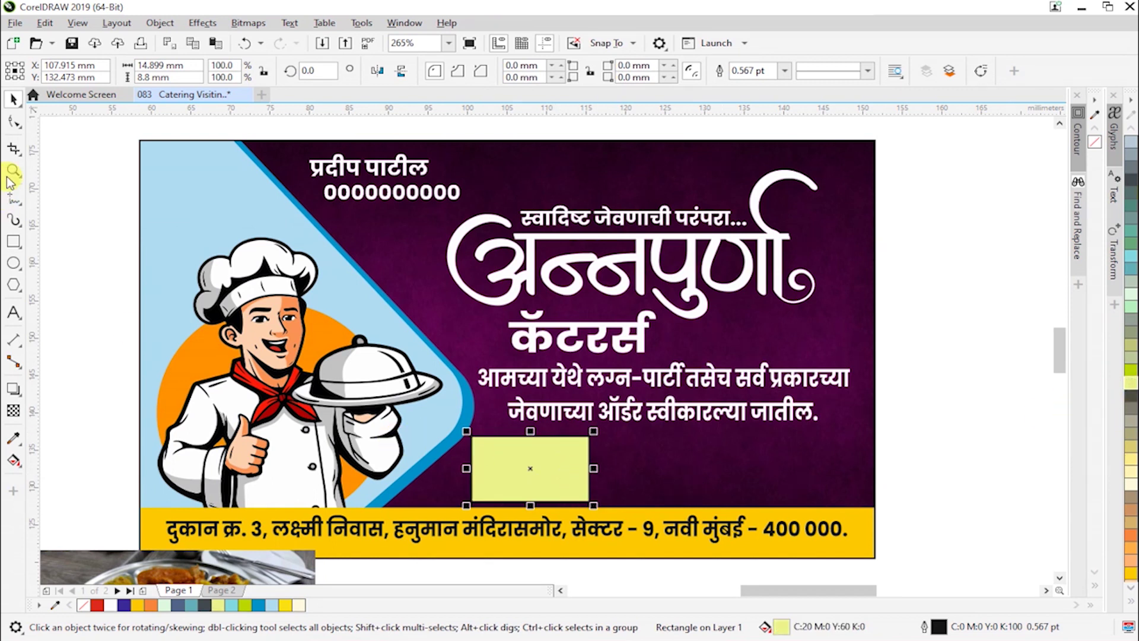
- Round all corners of the yellow-green rectangle to a radius of about 1.4 mm
{"action": "left_click", "coordinate": [13, 122]}
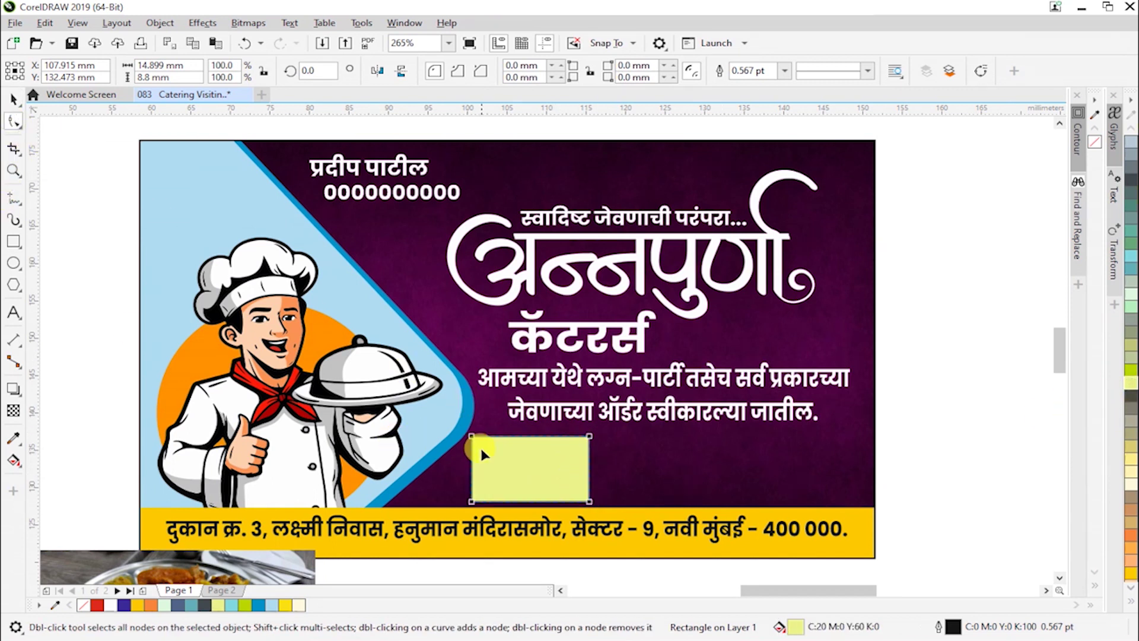
{"action": "left_click_drag", "start_coordinate": [472, 437], "coordinate": [474, 449]}
{"action": "key", "text": "space"}
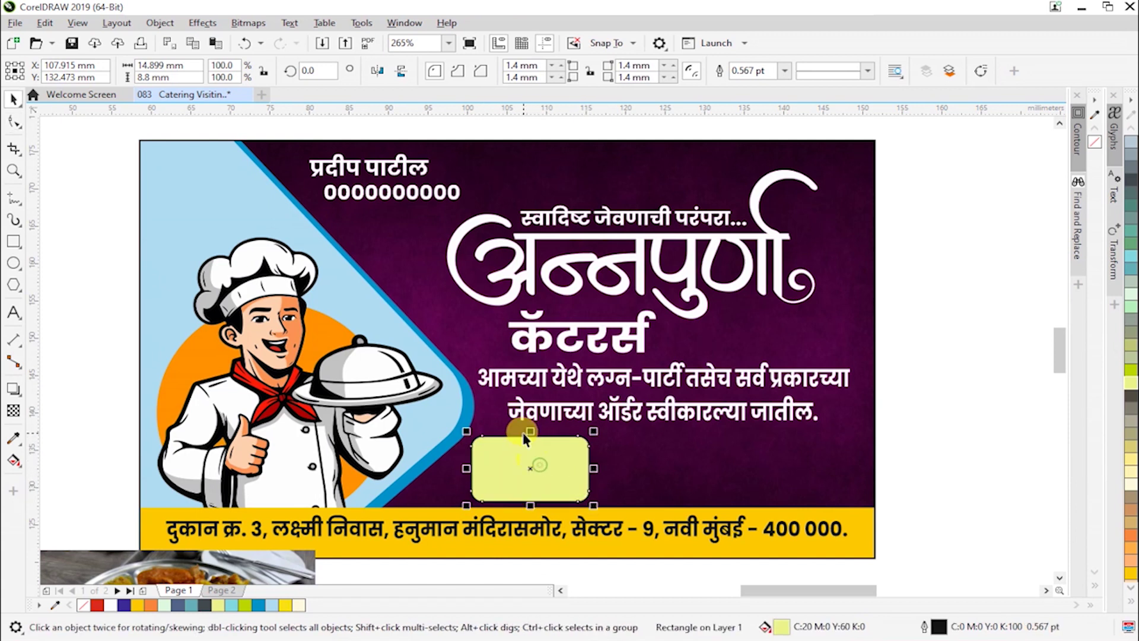
- Increase the rounded rectangle's height to about 9.7 mm and place two copies beside it in an evenly spaced row
{"action": "left_click_drag", "start_coordinate": [530, 429], "coordinate": [685, 473]}
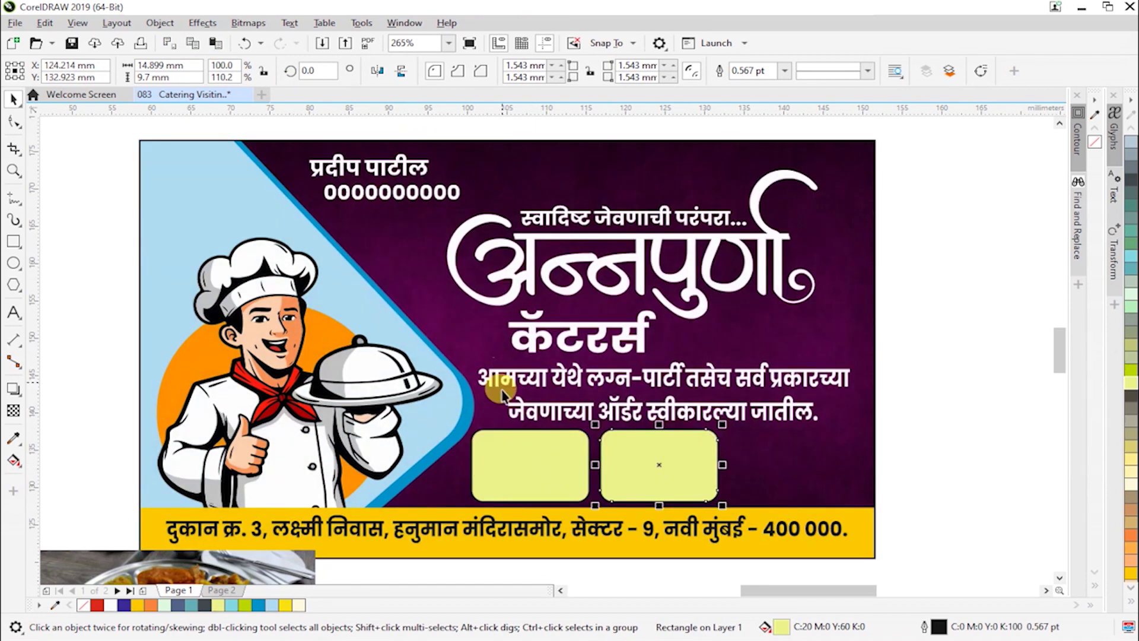
{"action": "left_click", "coordinate": [215, 43]}
{"action": "left_click_drag", "start_coordinate": [524, 444], "coordinate": [789, 475]}
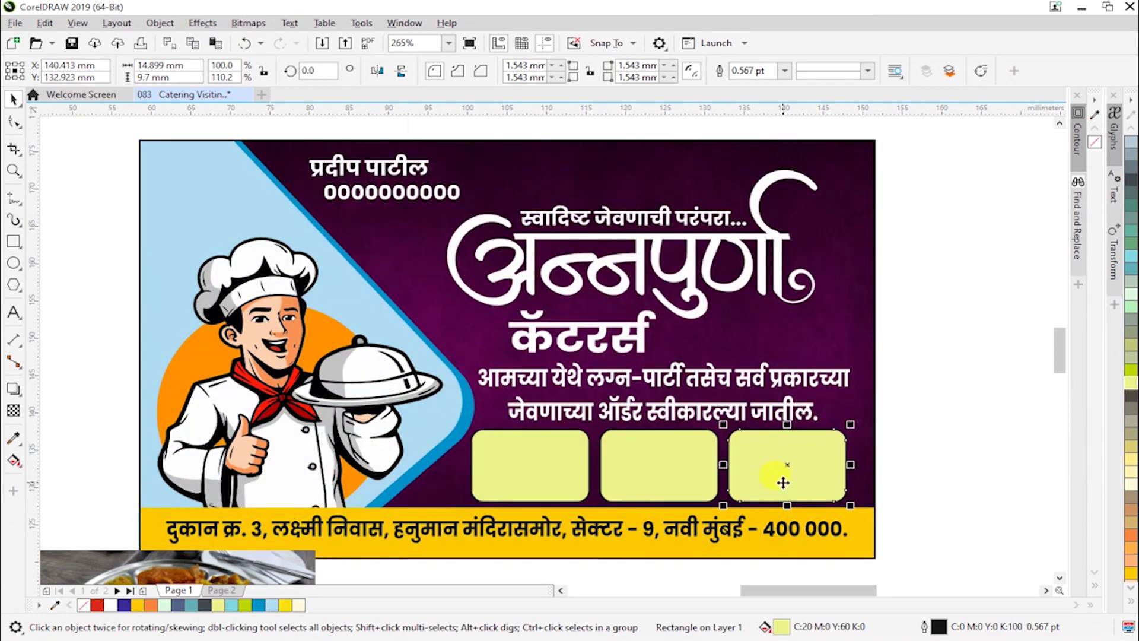
{"action": "left_click", "coordinate": [931, 480]}
- Give all three rounded rectangles a Sky Blue outline 0.7 pt wide
{"action": "key", "text": "z"}
{"action": "right_click", "coordinate": [769, 528]}
{"action": "left_click_drag", "start_coordinate": [402, 402], "coordinate": [961, 564]}
{"action": "key", "text": "space"}
{"action": "left_click", "coordinate": [522, 376]}
{"action": "left_click", "coordinate": [592, 379], "text": "shift"}
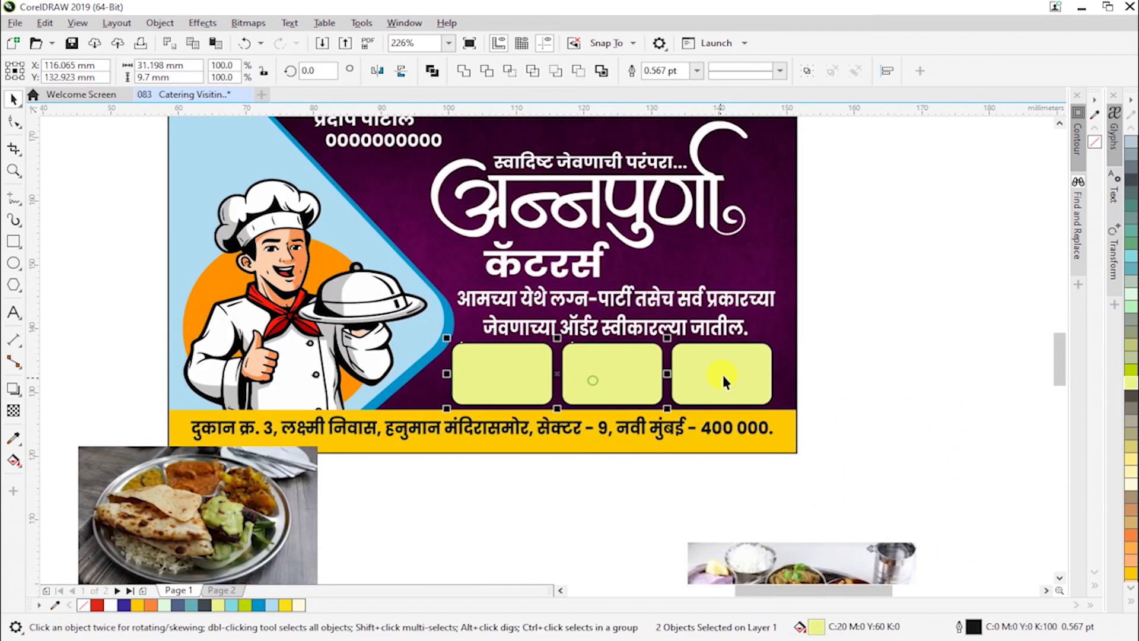
{"action": "right_click", "coordinate": [259, 605]}
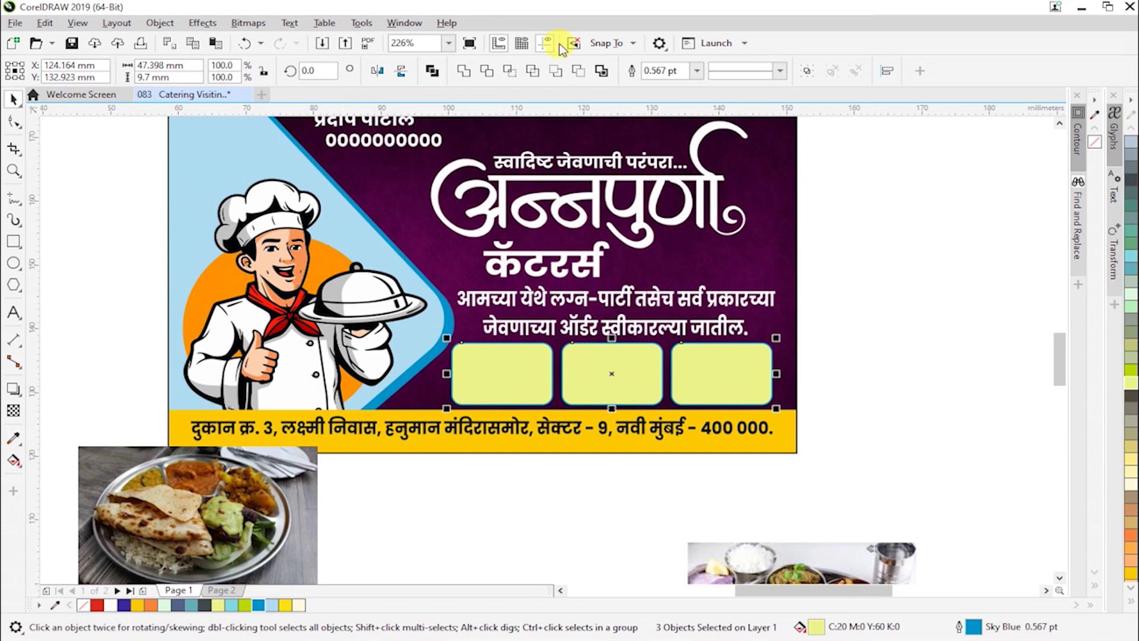
{"action": "type", "text": "1"}
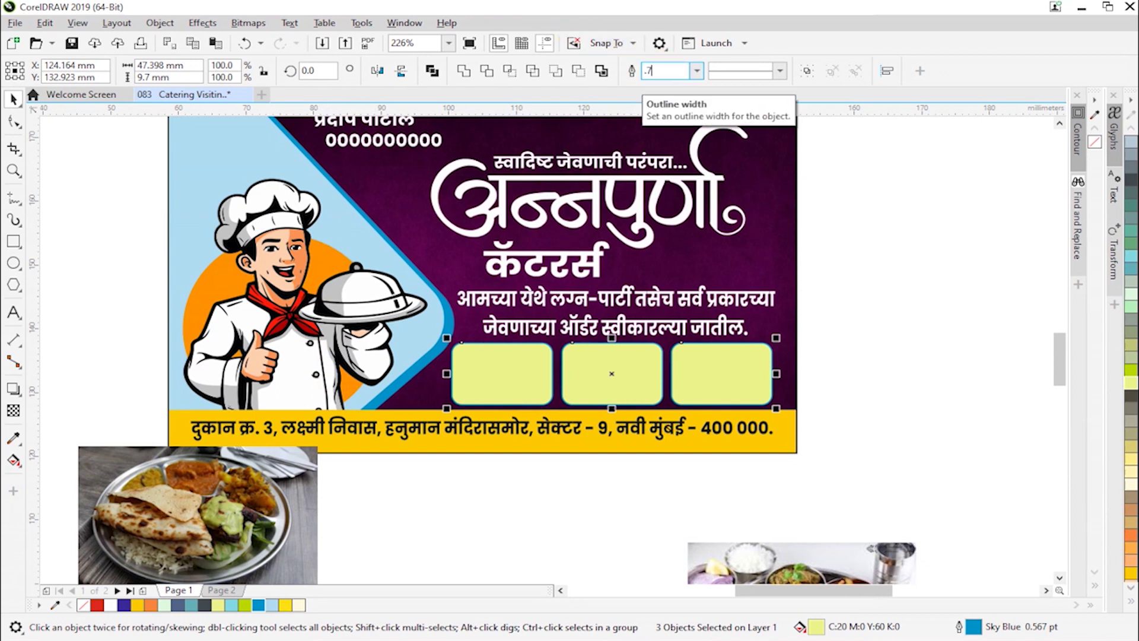
{"action": "left_click", "coordinate": [506, 521]}
- Move the roti and puri platter pictures under the card and shrink them to about 18.6 × 11.4 mm and 16 × 11 mm
{"action": "left_click", "coordinate": [195, 551]}
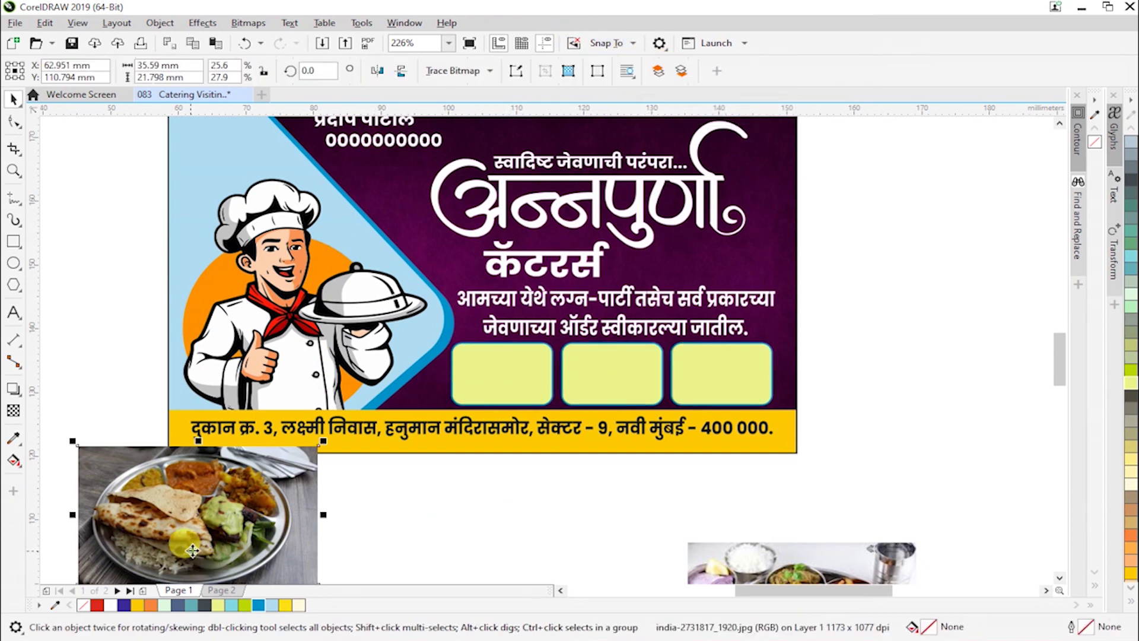
{"action": "left_click_drag", "start_coordinate": [239, 535], "coordinate": [325, 526]}
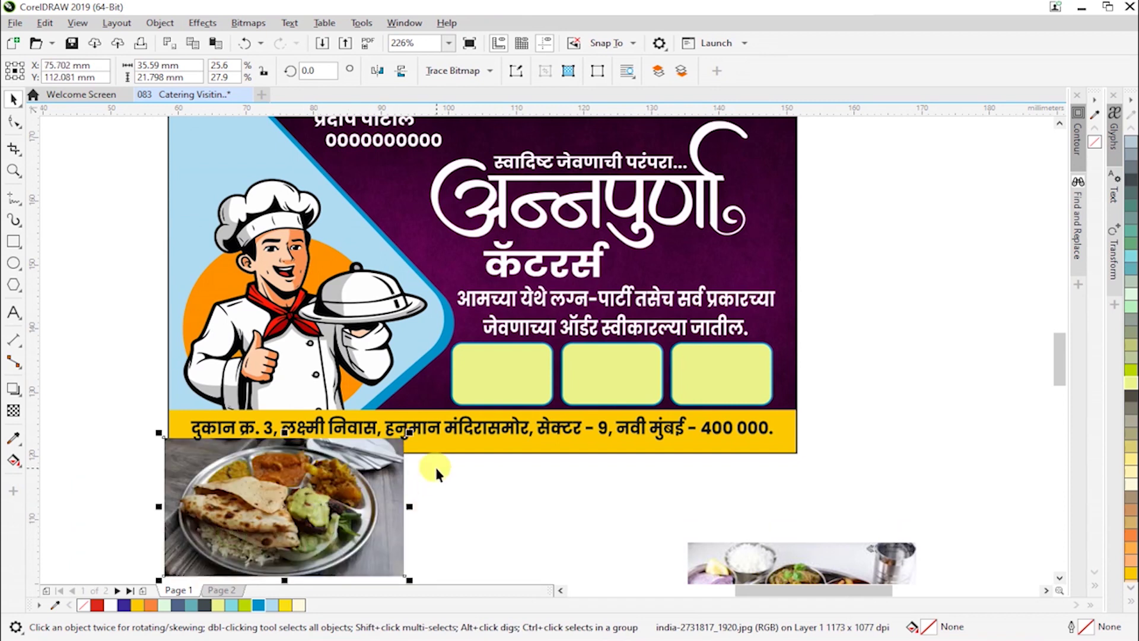
{"action": "left_click_drag", "start_coordinate": [411, 434], "coordinate": [347, 471]}
{"action": "left_click_drag", "start_coordinate": [828, 560], "coordinate": [580, 437]}
{"action": "left_click_drag", "start_coordinate": [681, 420], "coordinate": [611, 458]}
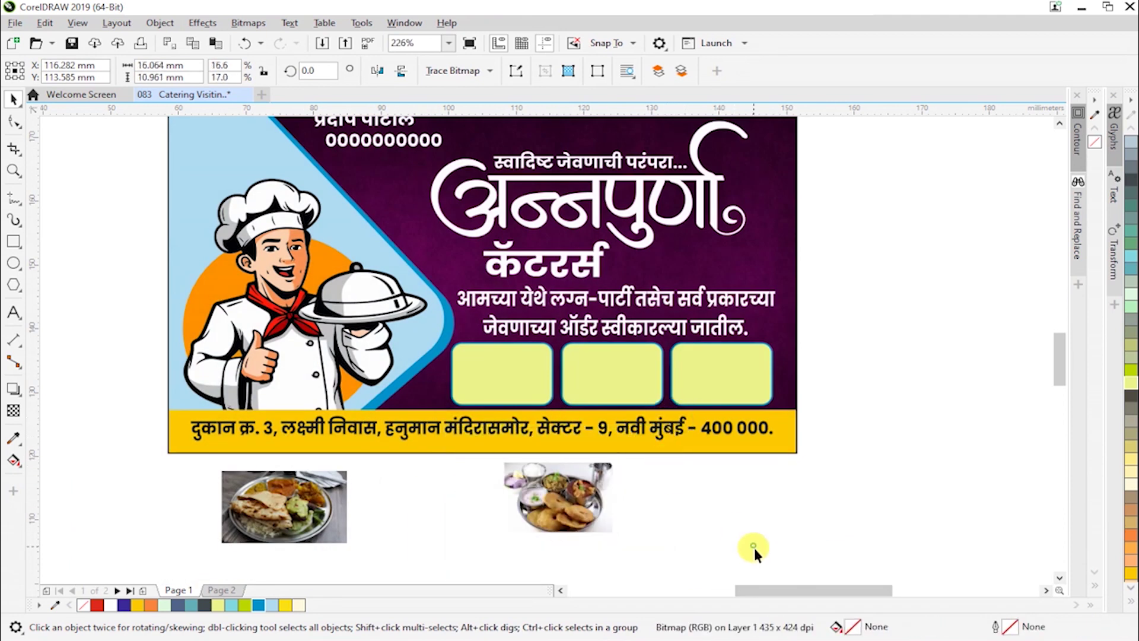
{"action": "left_click", "coordinate": [752, 548]}
- Move the Chinese food plate up beneath the card and shrink it to roughly the size of the other food pictures
{"action": "scroll", "coordinate": [752, 549], "scroll_direction": "down", "scroll_amount": 2}
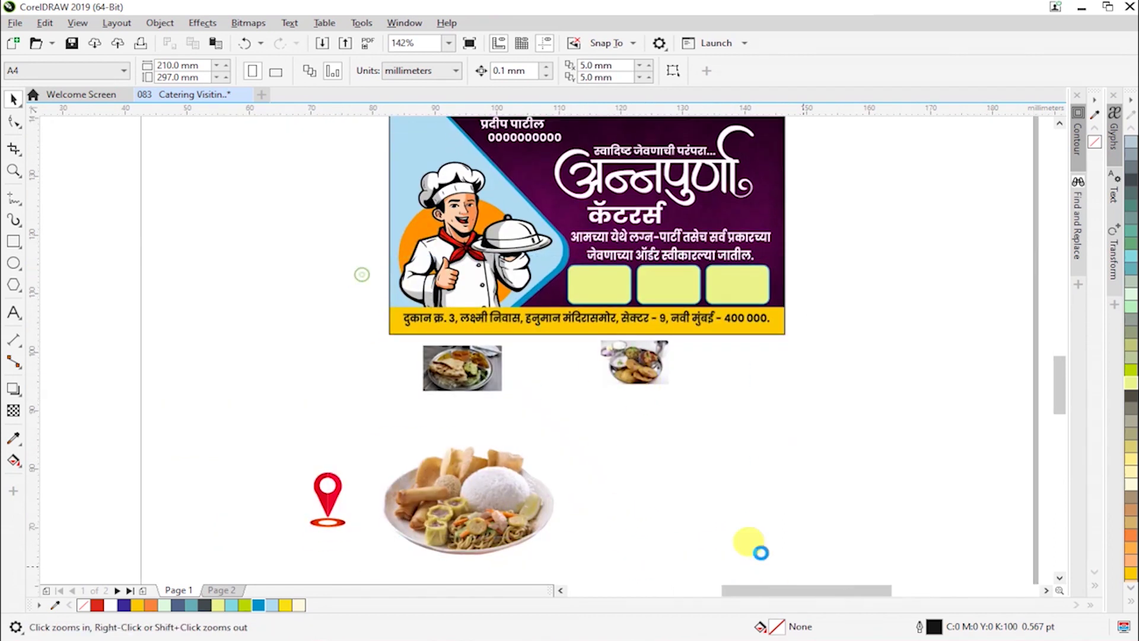
{"action": "scroll", "coordinate": [755, 544], "scroll_direction": "up", "scroll_amount": 2}
{"action": "left_click_drag", "start_coordinate": [590, 282], "coordinate": [707, 318]}
{"action": "left_click_drag", "start_coordinate": [417, 465], "coordinate": [642, 303]}
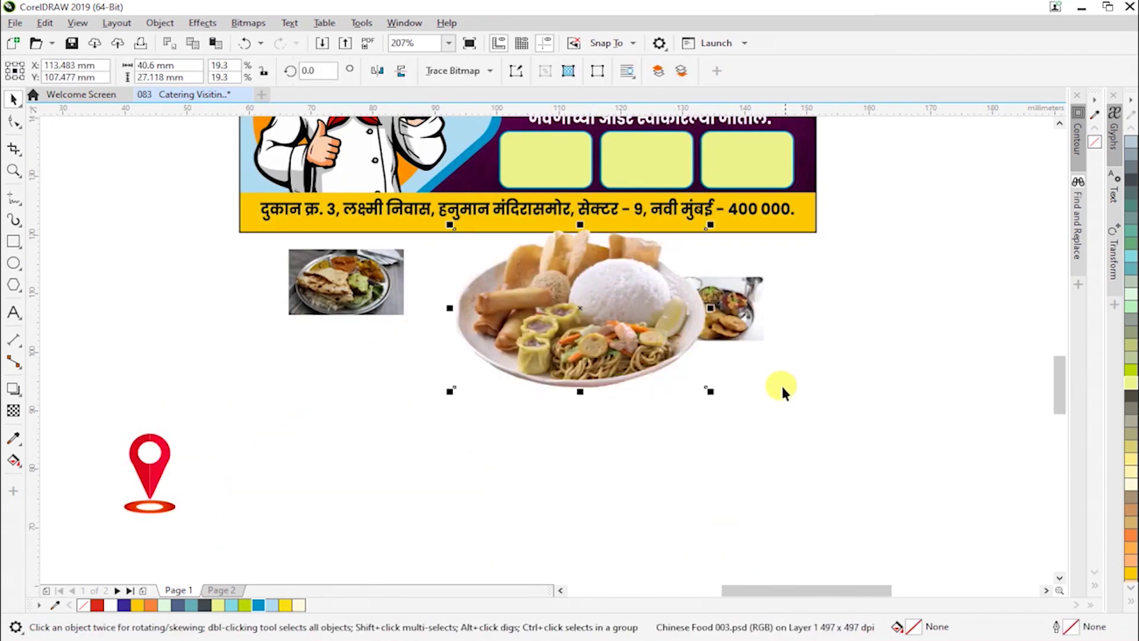
{"action": "left_click_drag", "start_coordinate": [710, 389], "coordinate": [631, 359]}
{"action": "left_click", "coordinate": [706, 432]}
- Bring the roti platter picture near the three frames and PowerClip it inside the first rounded rectangle
{"action": "key", "text": "F2"}
{"action": "left_click_drag", "start_coordinate": [261, 134], "coordinate": [900, 358]}
{"action": "left_click_drag", "start_coordinate": [210, 433], "coordinate": [513, 351]}
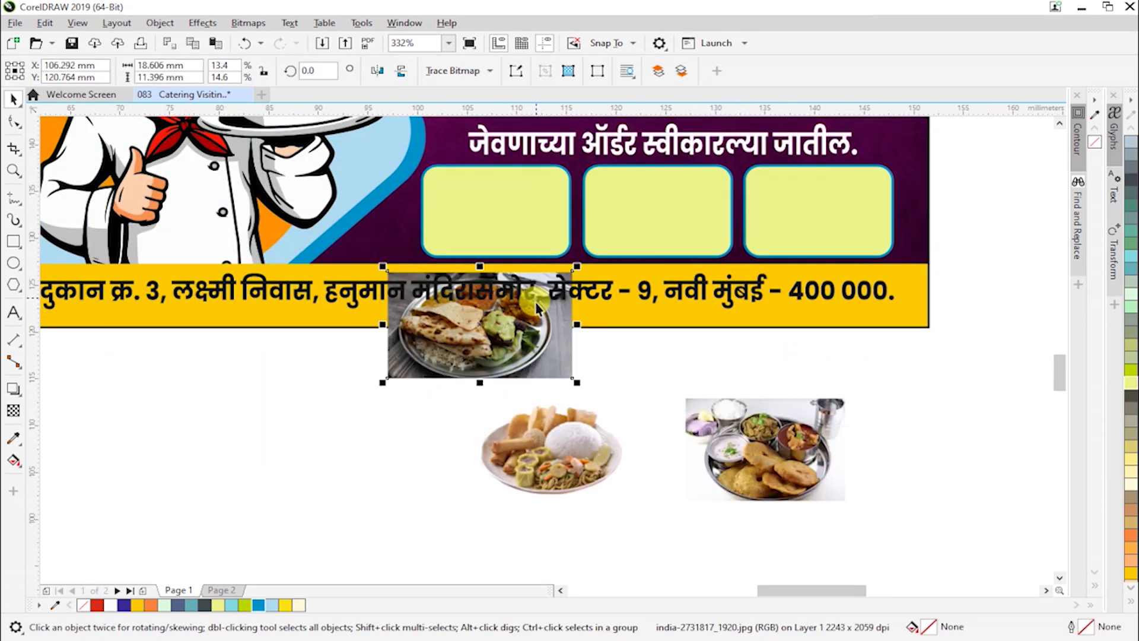
{"action": "right_click", "coordinate": [513, 351]}
{"action": "left_click", "coordinate": [578, 417]}
{"action": "left_click", "coordinate": [509, 242]}
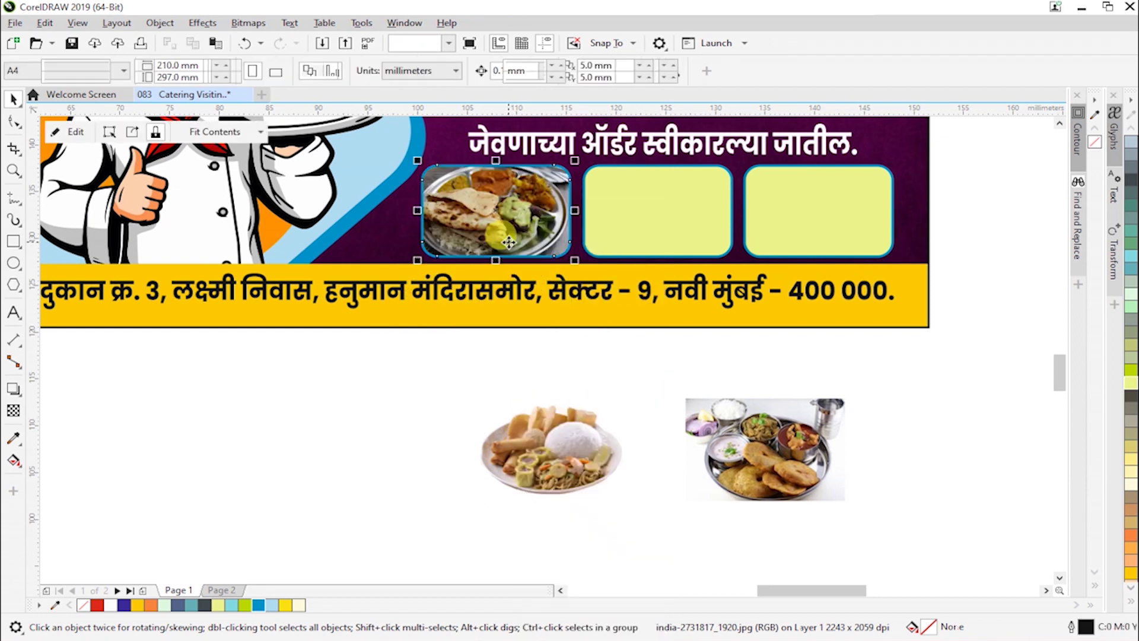
- Move the puri platter picture closer to the frames and PowerClip it inside the middle rounded rectangle
{"action": "left_click_drag", "start_coordinate": [785, 480], "coordinate": [705, 419]}
{"action": "left_click", "coordinate": [705, 419]}
{"action": "right_click", "coordinate": [705, 419]}
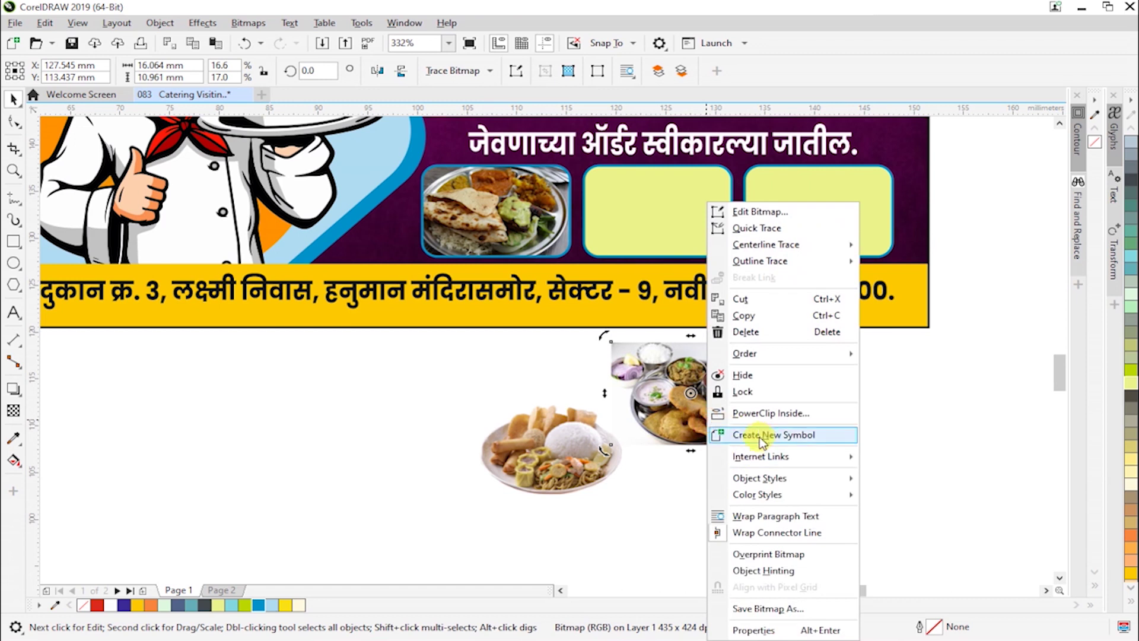
{"action": "left_click", "coordinate": [763, 412]}
{"action": "left_click", "coordinate": [623, 216]}
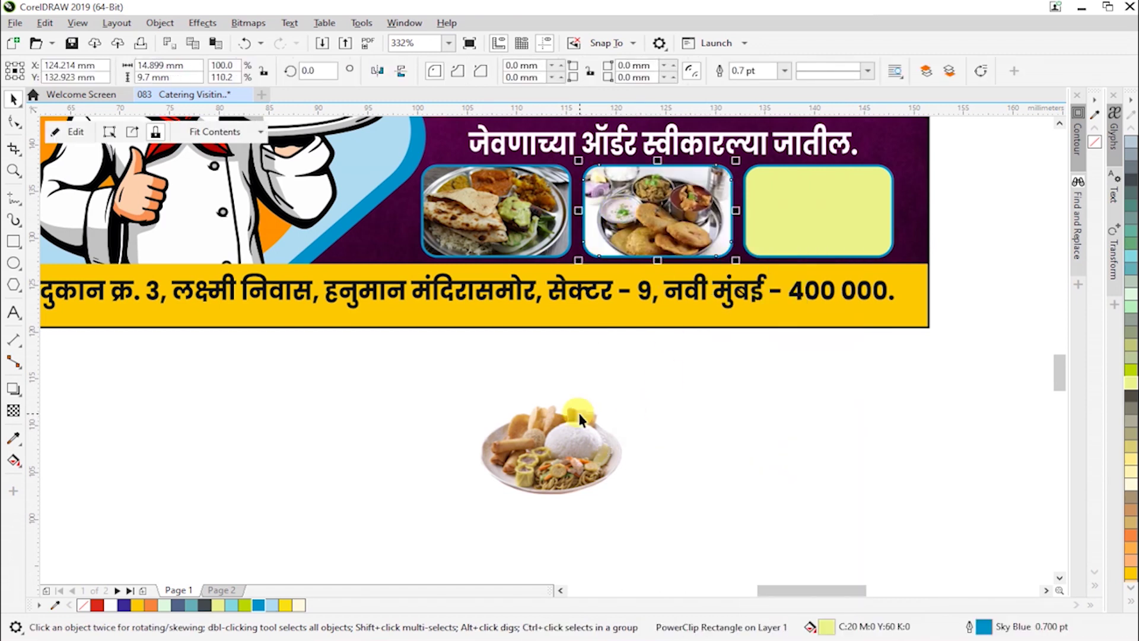
- PowerClip the Chinese food plate inside the third rounded rectangle
{"action": "left_click", "coordinate": [578, 424]}
{"action": "right_click", "coordinate": [580, 426]}
{"action": "left_click", "coordinate": [644, 412]}
{"action": "left_click", "coordinate": [815, 226]}
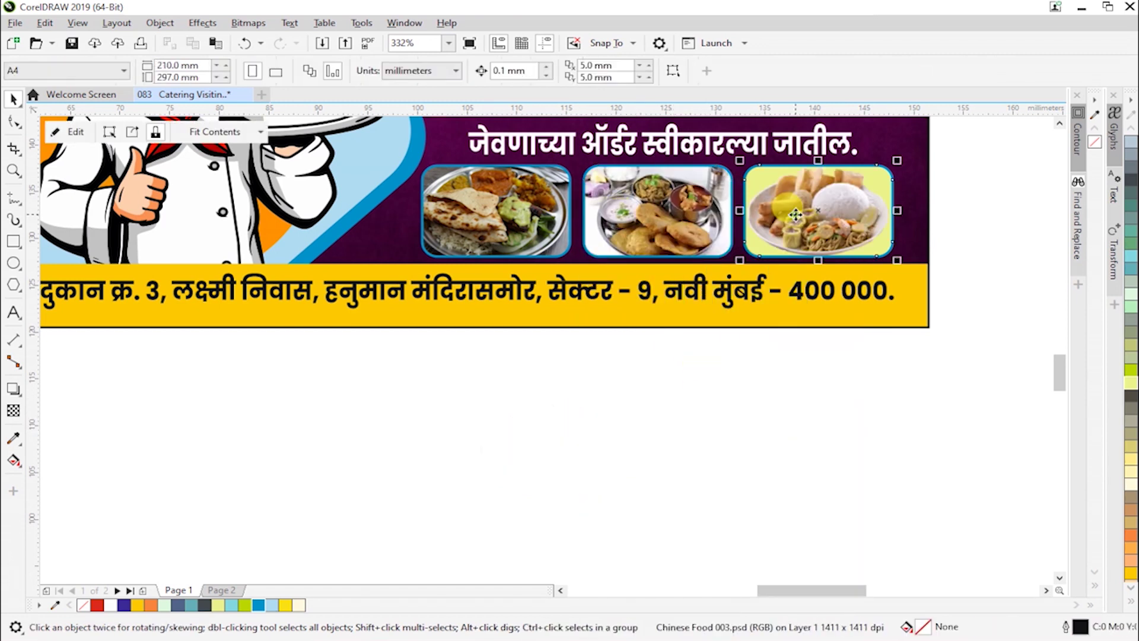
{"action": "left_click", "coordinate": [455, 442]}
- Edit the first frame's PowerClip contents and shrink the roti platter so that more of it fits inside the frame
{"action": "key", "text": "z"}
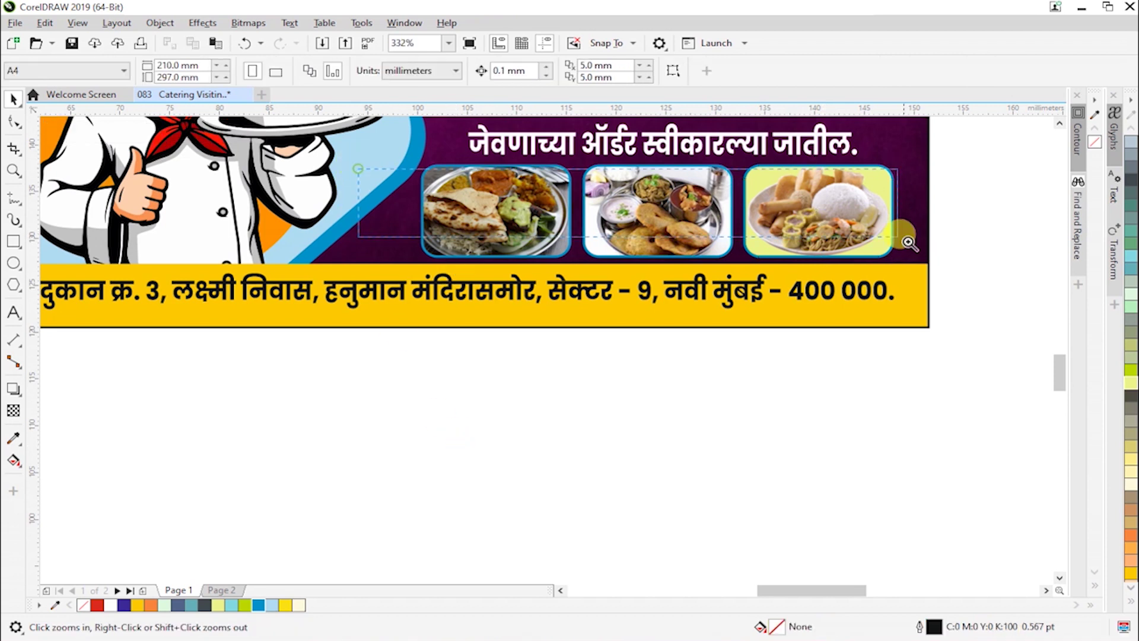
{"action": "left_click_drag", "start_coordinate": [359, 169], "coordinate": [916, 254]}
{"action": "key", "text": "space"}
{"action": "double_click", "coordinate": [277, 337]}
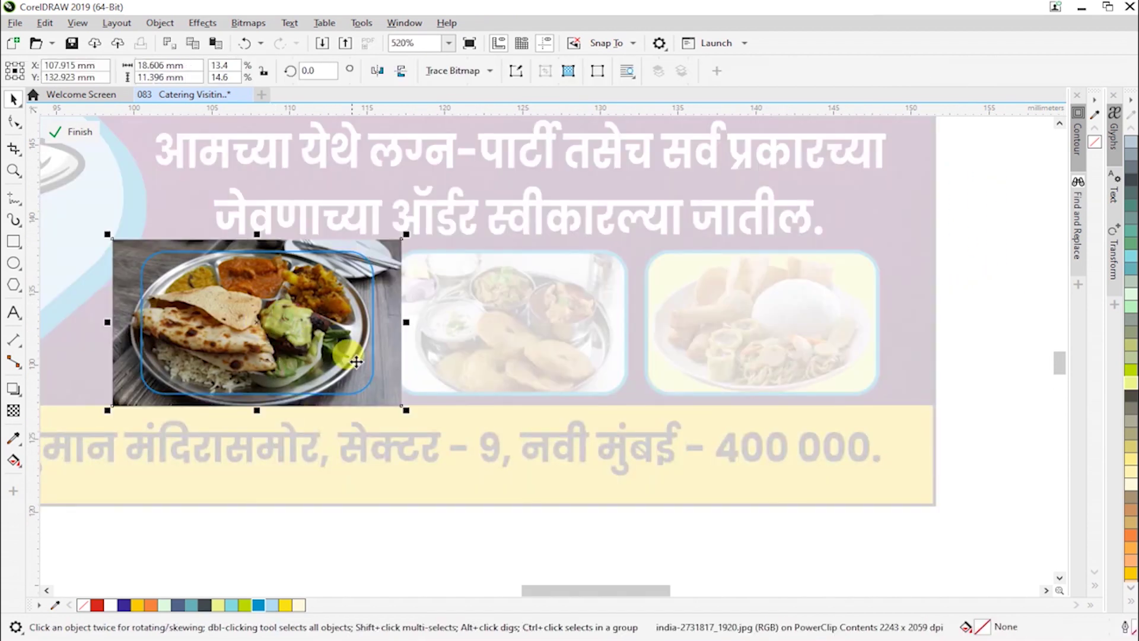
{"action": "left_click_drag", "start_coordinate": [406, 415], "coordinate": [395, 416]}
{"action": "left_click", "coordinate": [494, 368]}
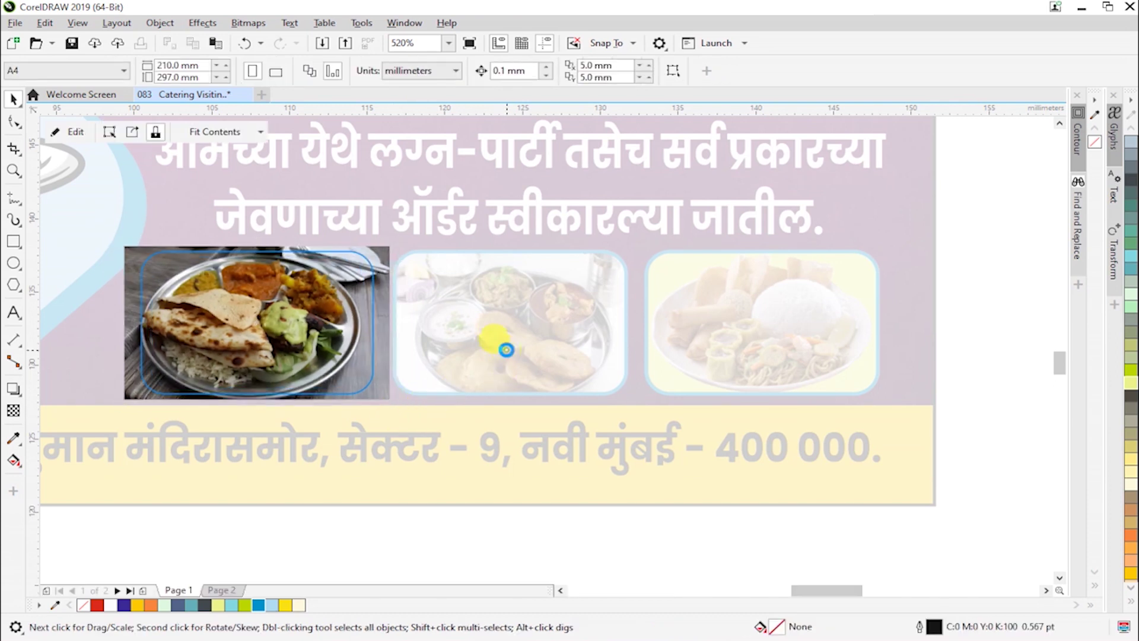
- Edit the middle frame's PowerClip contents and shrink the puri platter to about 15 × 10.3 mm
{"action": "double_click", "coordinate": [543, 364]}
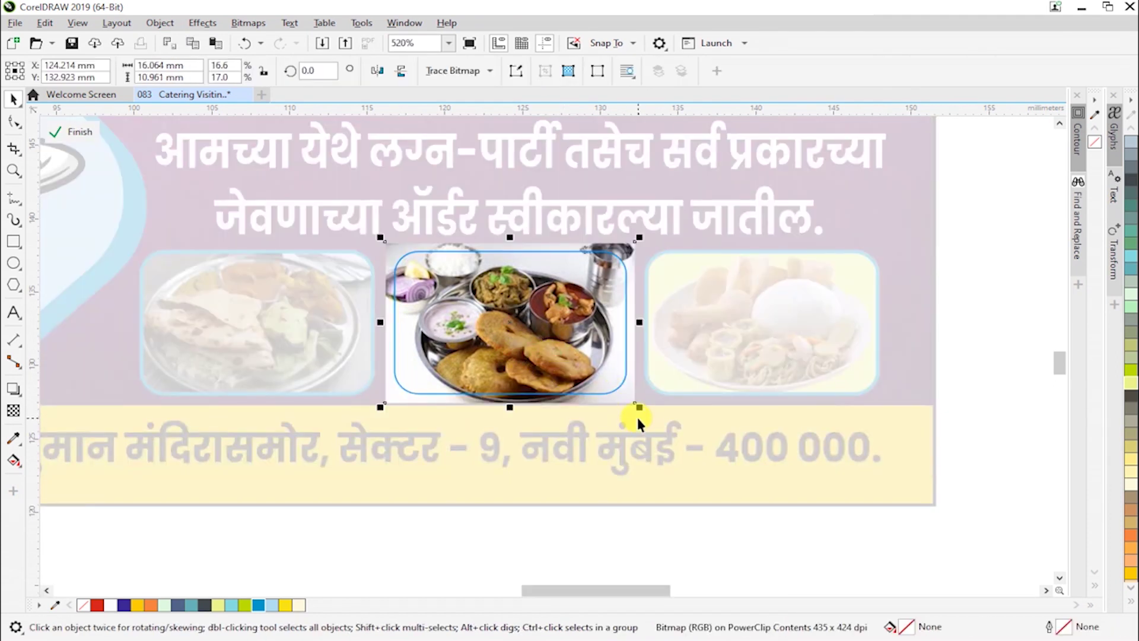
{"action": "left_click_drag", "start_coordinate": [637, 412], "coordinate": [635, 411]}
{"action": "left_click_drag", "start_coordinate": [632, 414], "coordinate": [656, 411]}
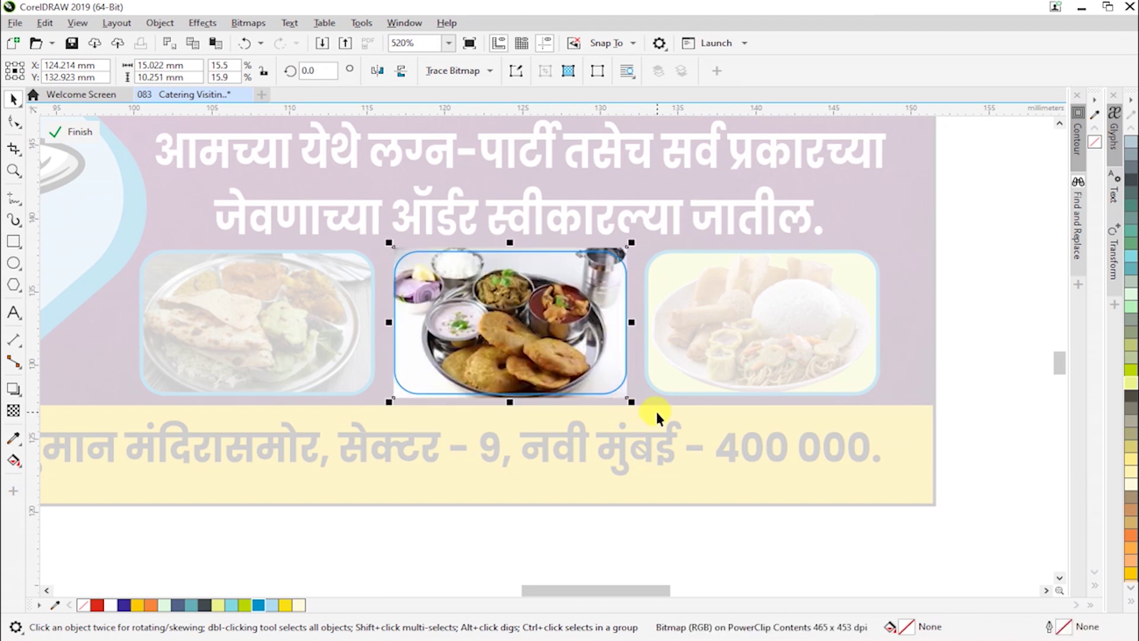
- Shrink the Chinese food plate slightly within the third frame and finish editing its PowerClip contents
{"action": "double_click", "coordinate": [770, 375]}
{"action": "left_click", "coordinate": [774, 375]}
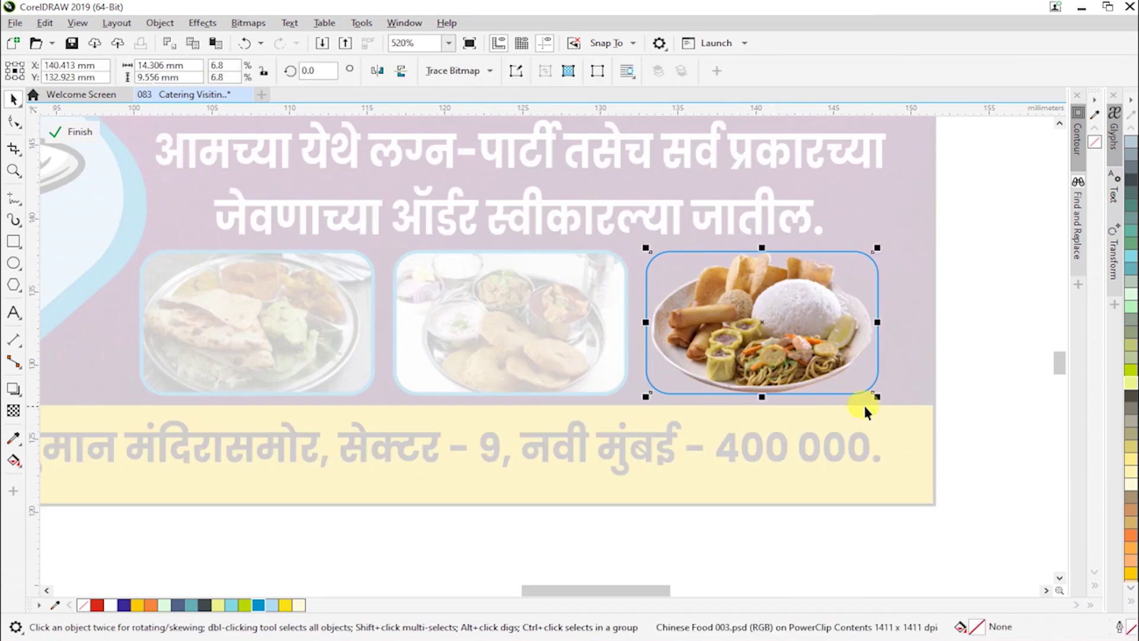
{"action": "left_click", "coordinate": [986, 406]}
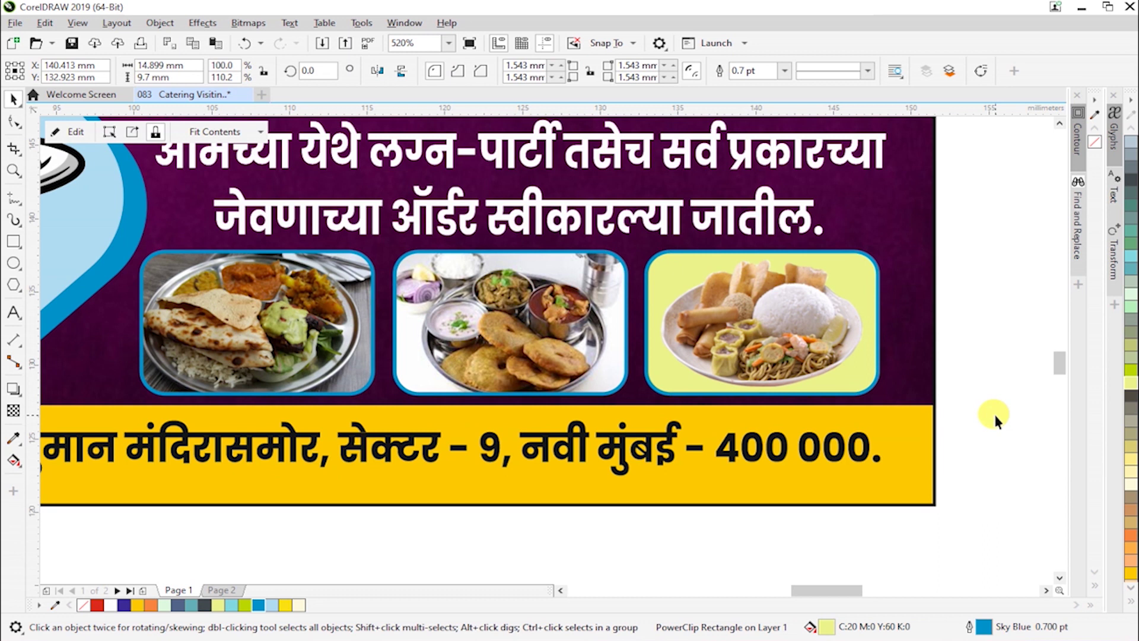
{"action": "scroll", "coordinate": [994, 432], "scroll_direction": "down", "scroll_amount": 1}
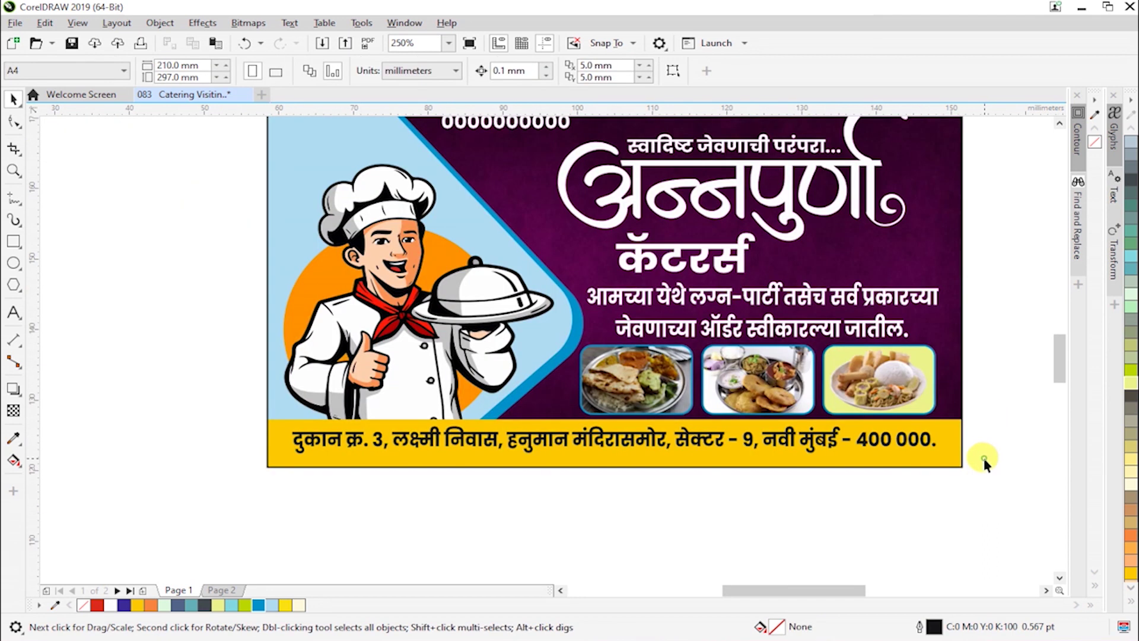
{"action": "scroll", "coordinate": [985, 460], "scroll_direction": "down", "scroll_amount": 1}
{"action": "key", "text": "F2"}
{"action": "left_click_drag", "start_coordinate": [611, 256], "coordinate": [1009, 453]}
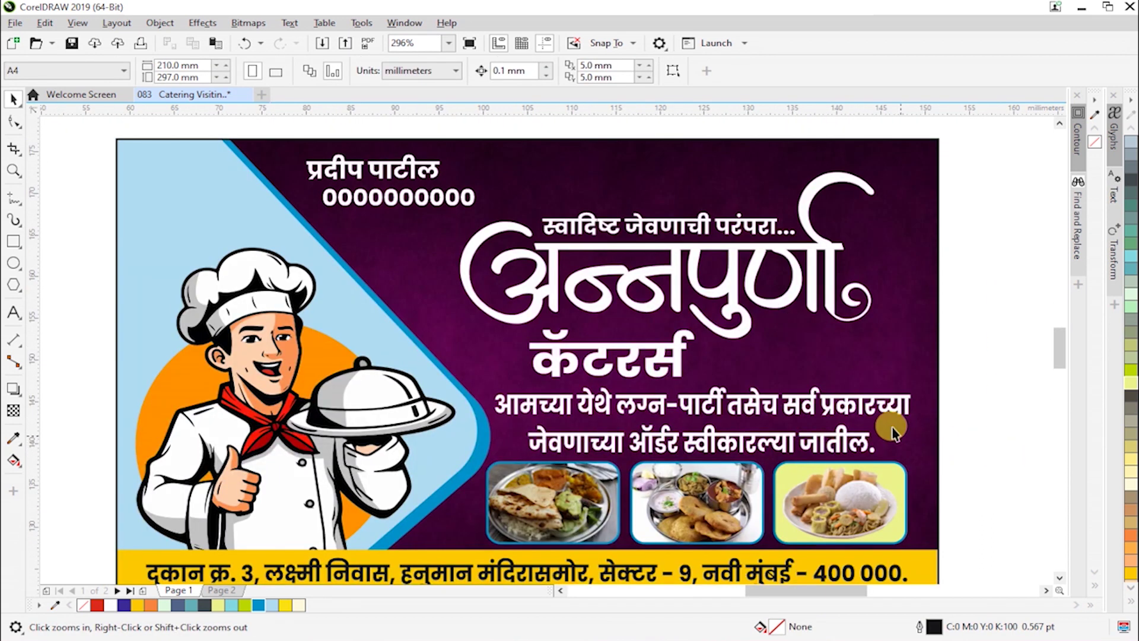
- Change the white fill of the large अन्नपुर्णा title to a fountain fill
{"action": "left_click", "coordinate": [725, 291]}
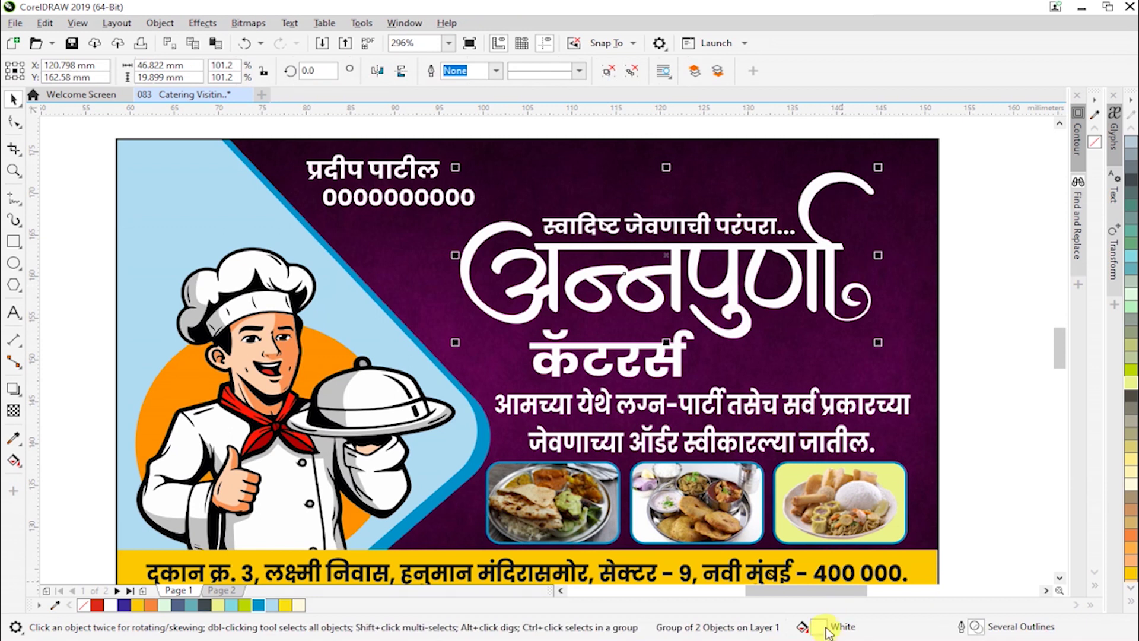
{"action": "double_click", "coordinate": [825, 627]}
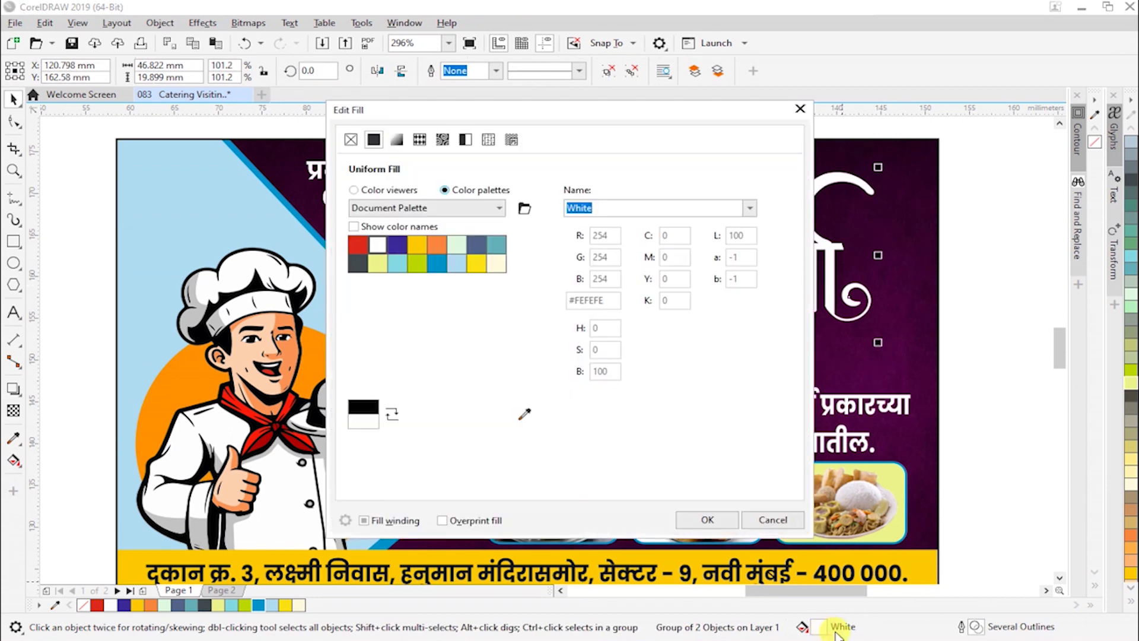
{"action": "left_click_drag", "start_coordinate": [522, 109], "coordinate": [336, 82]}
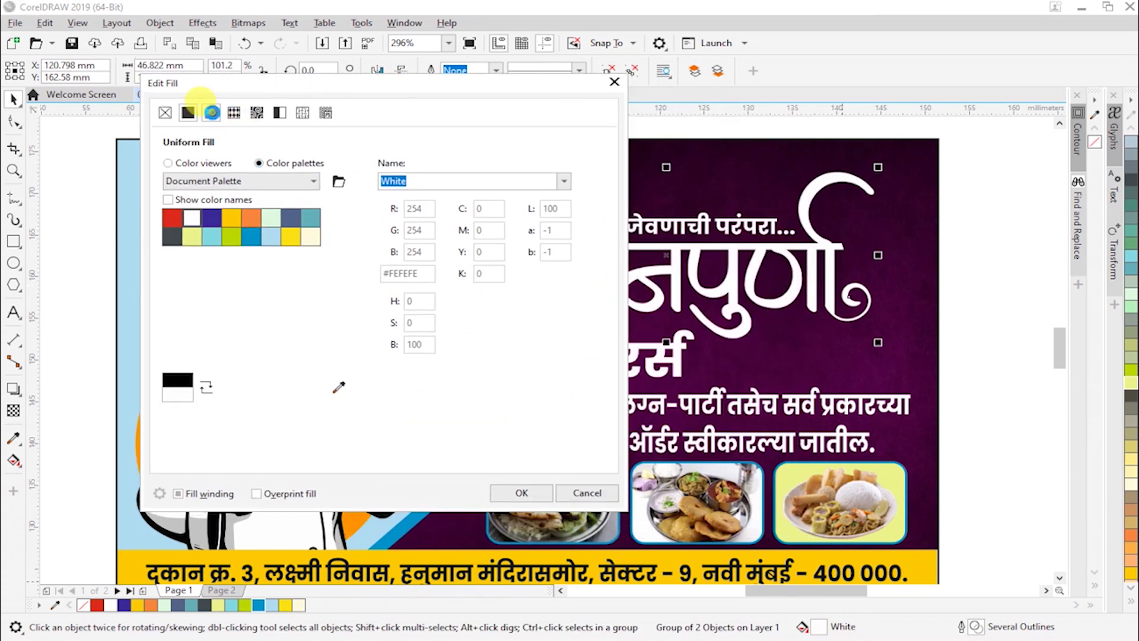
{"action": "left_click", "coordinate": [212, 113]}
{"action": "left_click", "coordinate": [408, 108]}
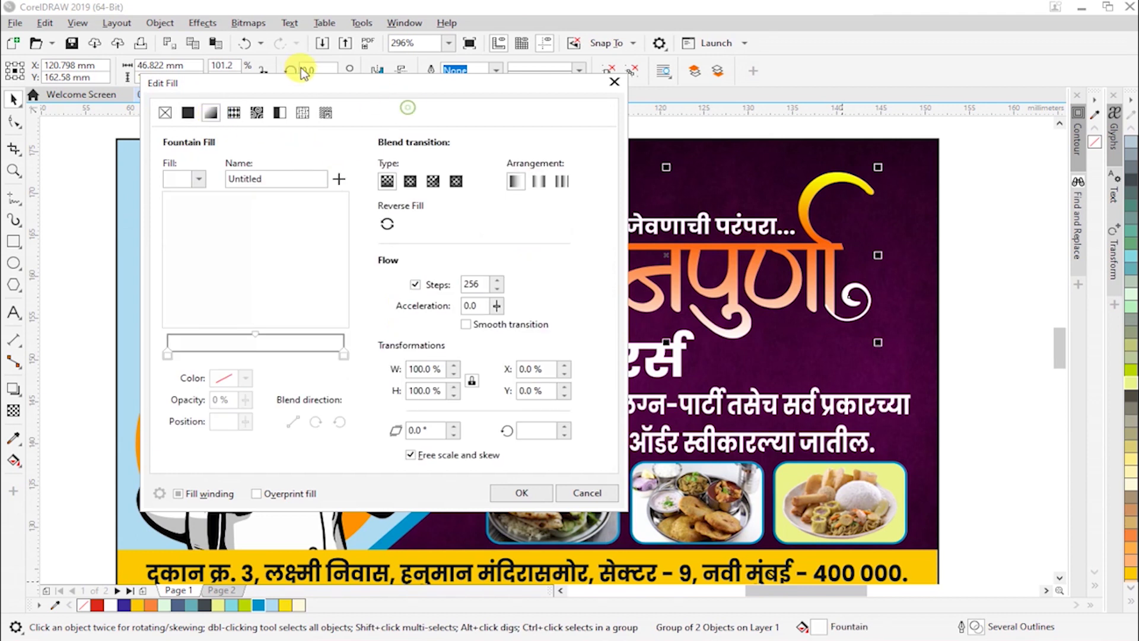
{"action": "left_click_drag", "start_coordinate": [389, 79], "coordinate": [1074, 226]}
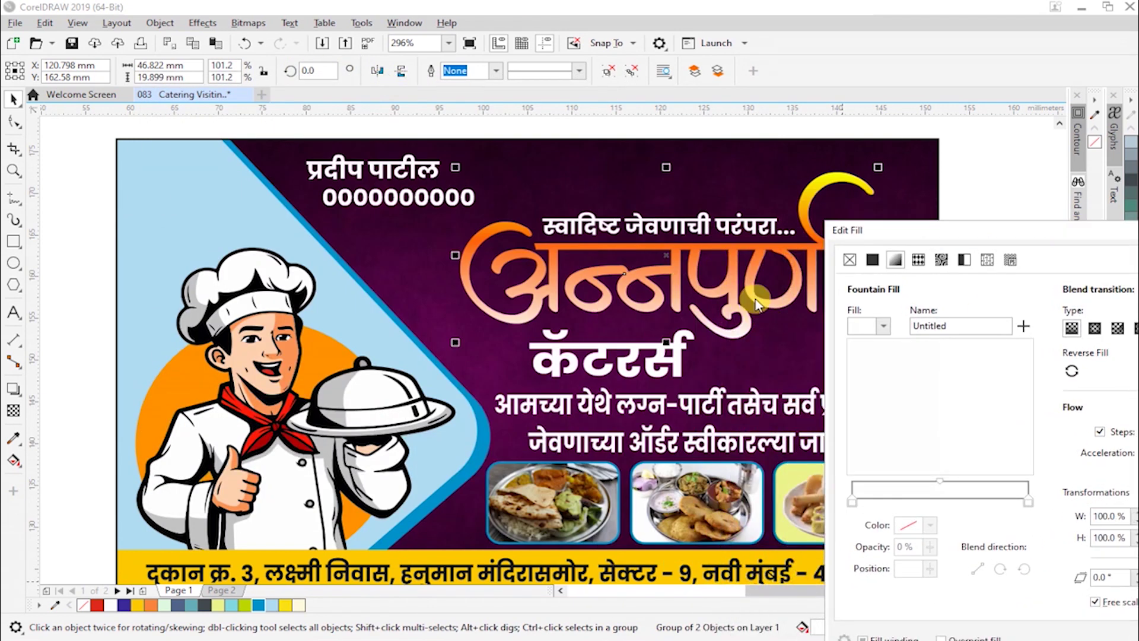
- Apply the red-orange-yellow preset to the title's fountain fill and shift its orange stop slightly toward the red end
{"action": "left_click", "coordinate": [883, 332]}
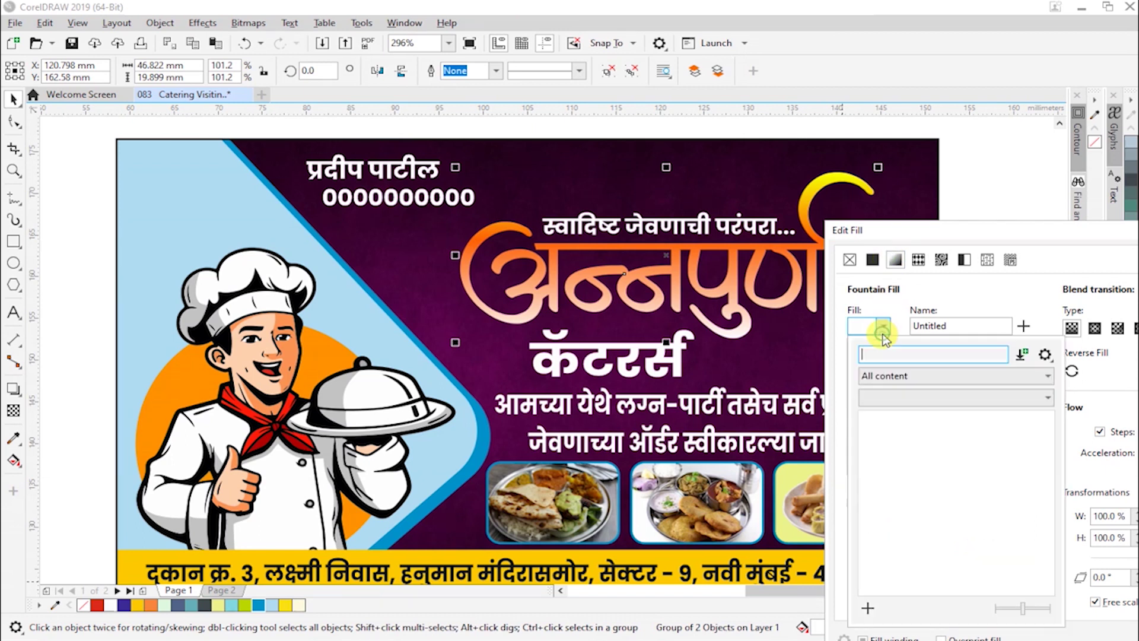
{"action": "left_click", "coordinate": [873, 436]}
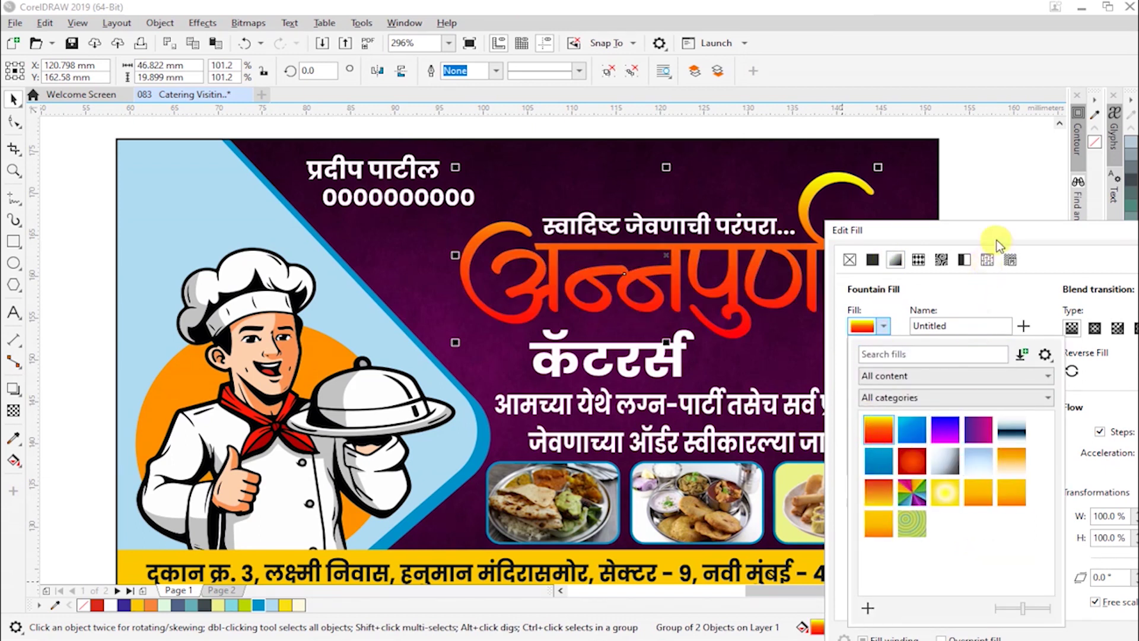
{"action": "left_click", "coordinate": [1011, 239]}
{"action": "left_click_drag", "start_coordinate": [1010, 238], "coordinate": [1036, 204]}
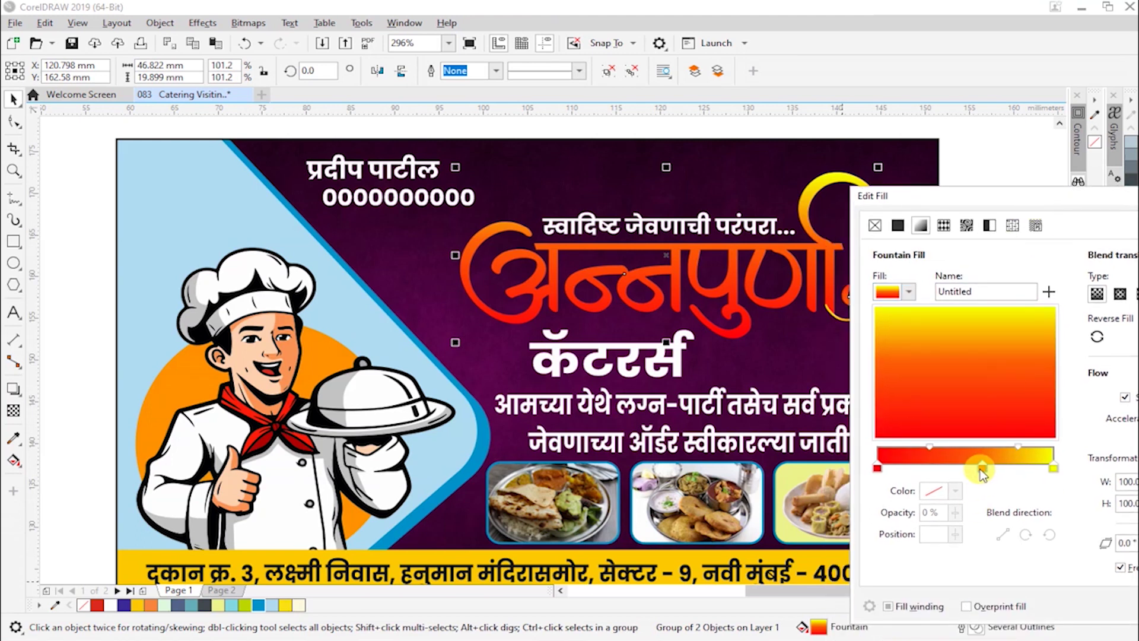
{"action": "left_click", "coordinate": [982, 466]}
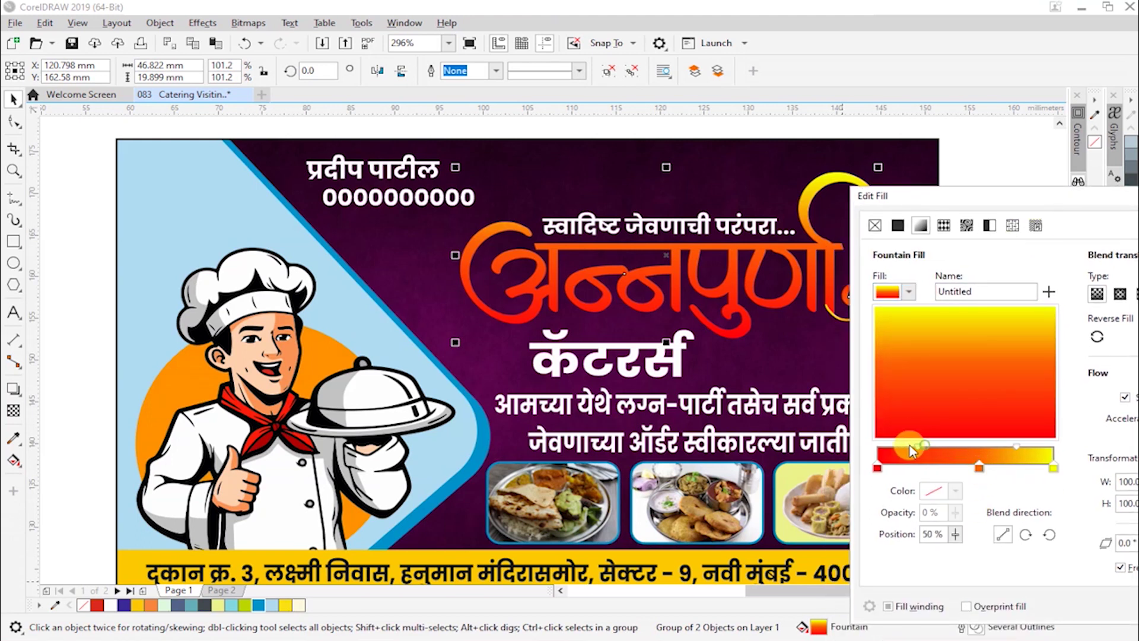
{"action": "left_click_drag", "start_coordinate": [979, 468], "coordinate": [962, 471]}
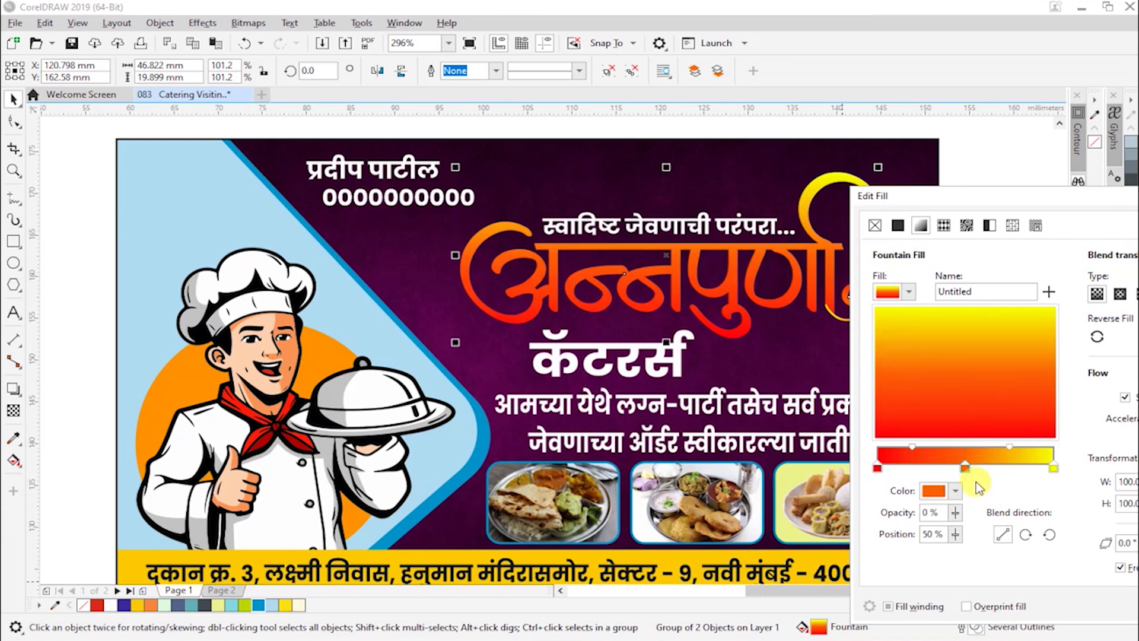
{"action": "key", "text": "Return"}
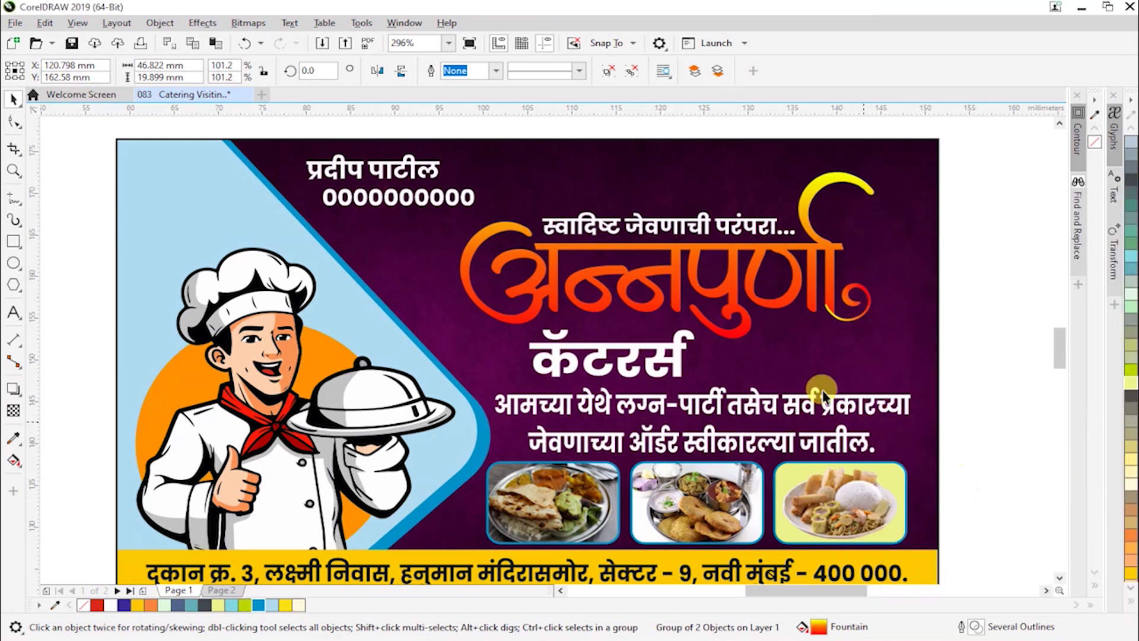
- Colour the tagline above the अन्नपुर्णा title yellow
{"action": "left_click", "coordinate": [692, 230]}
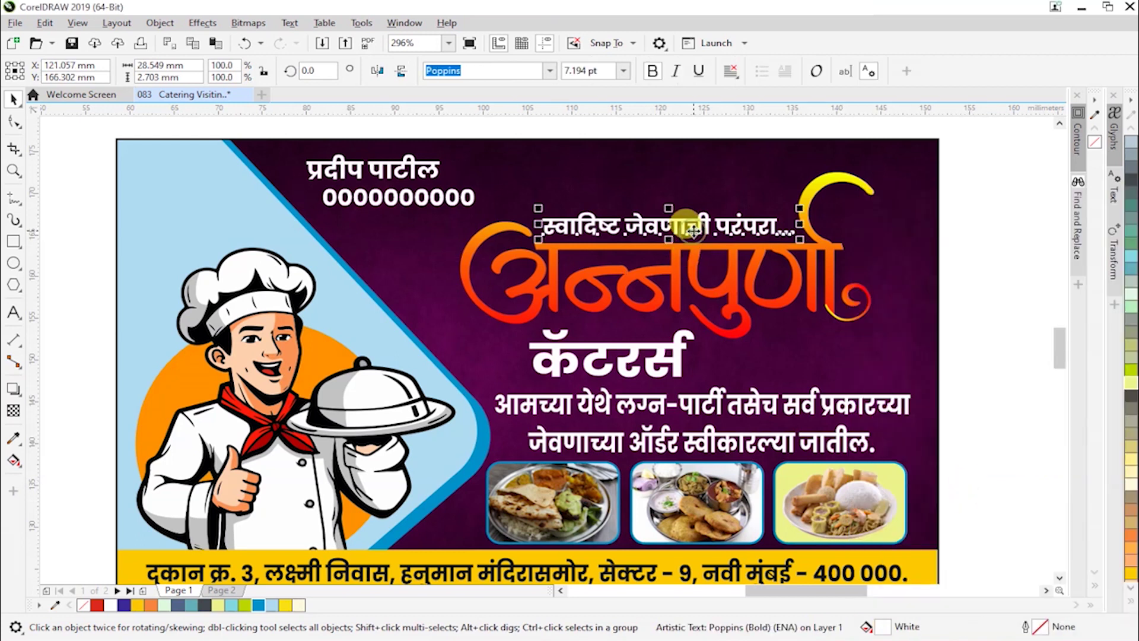
{"action": "left_click", "coordinate": [288, 605]}
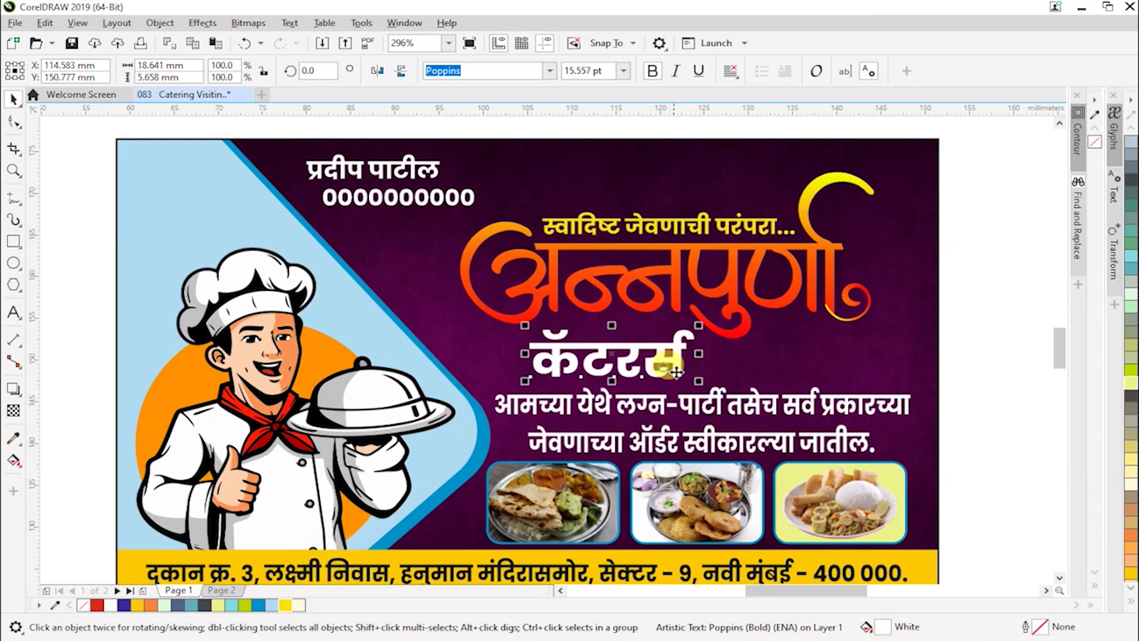
- Shrink the word कॅटरर्स to about 15.8 × 4.8 mm and save the document
{"action": "left_click", "coordinate": [664, 370]}
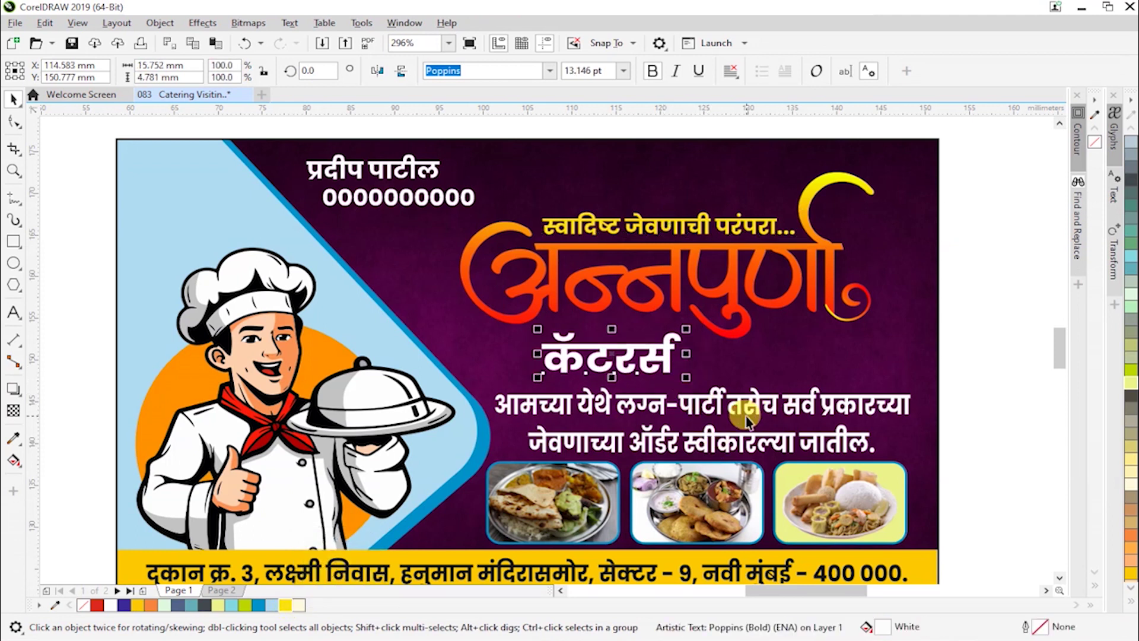
{"action": "key", "text": "ctrl+s"}
- Draw an ellipse about 21.4 × 8.3 mm around the word कॅटरर्स
{"action": "key", "text": "z"}
{"action": "left_click_drag", "start_coordinate": [368, 240], "coordinate": [976, 444]}
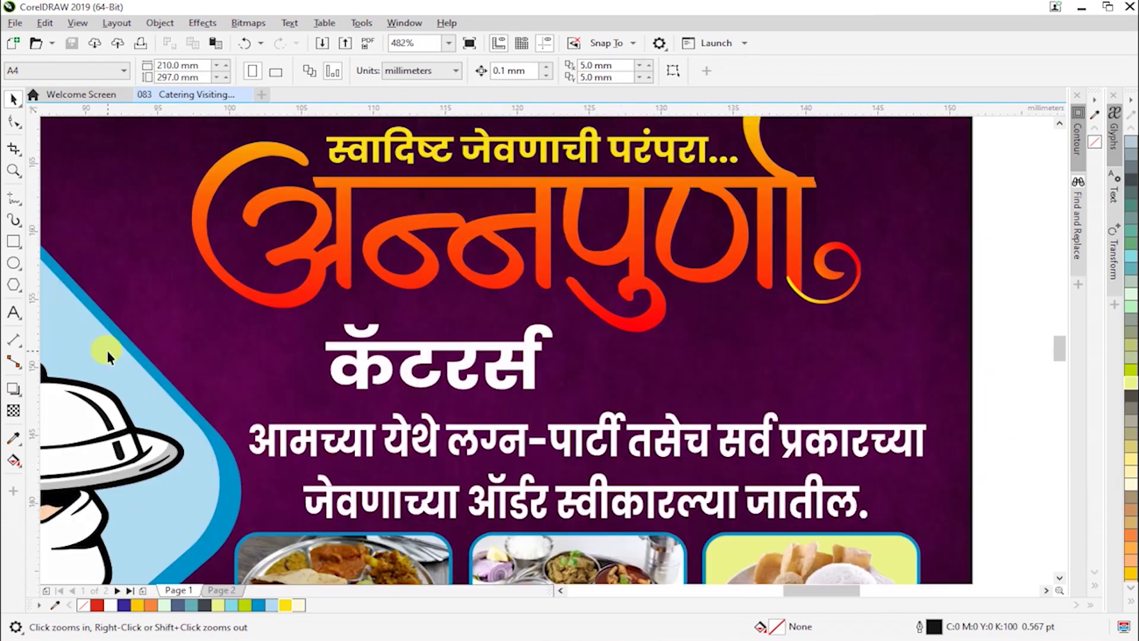
{"action": "left_click", "coordinate": [14, 263]}
{"action": "left_click_drag", "start_coordinate": [300, 290], "coordinate": [592, 406]}
{"action": "key", "text": "space"}
{"action": "left_click_drag", "start_coordinate": [446, 286], "coordinate": [446, 291]}
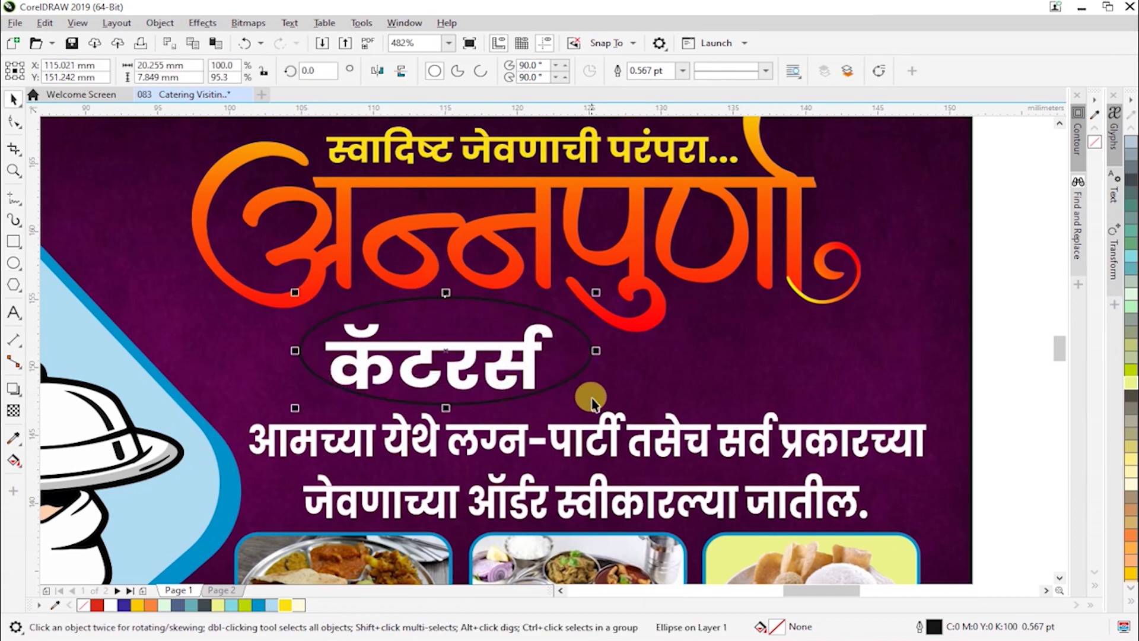
{"action": "left_click_drag", "start_coordinate": [596, 407], "coordinate": [604, 411]}
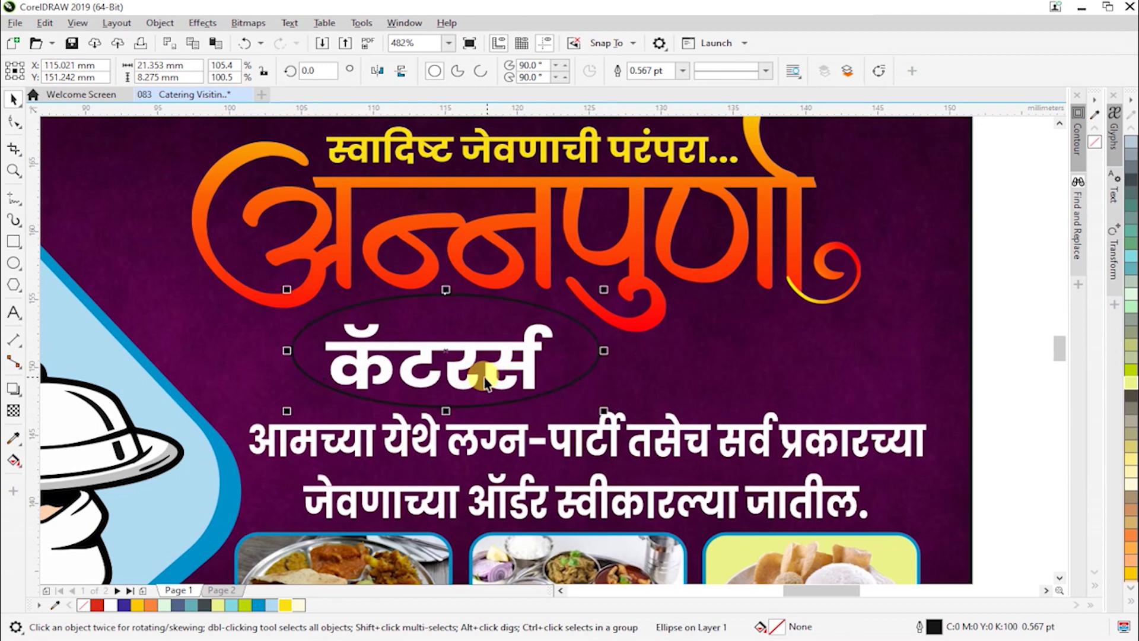
- Align the word कॅटरर्स horizontally and vertically to the centre of the ellipse
{"action": "left_click", "coordinate": [467, 376]}
{"action": "left_click", "coordinate": [564, 386], "text": "shift"}
{"action": "key", "text": "c"}
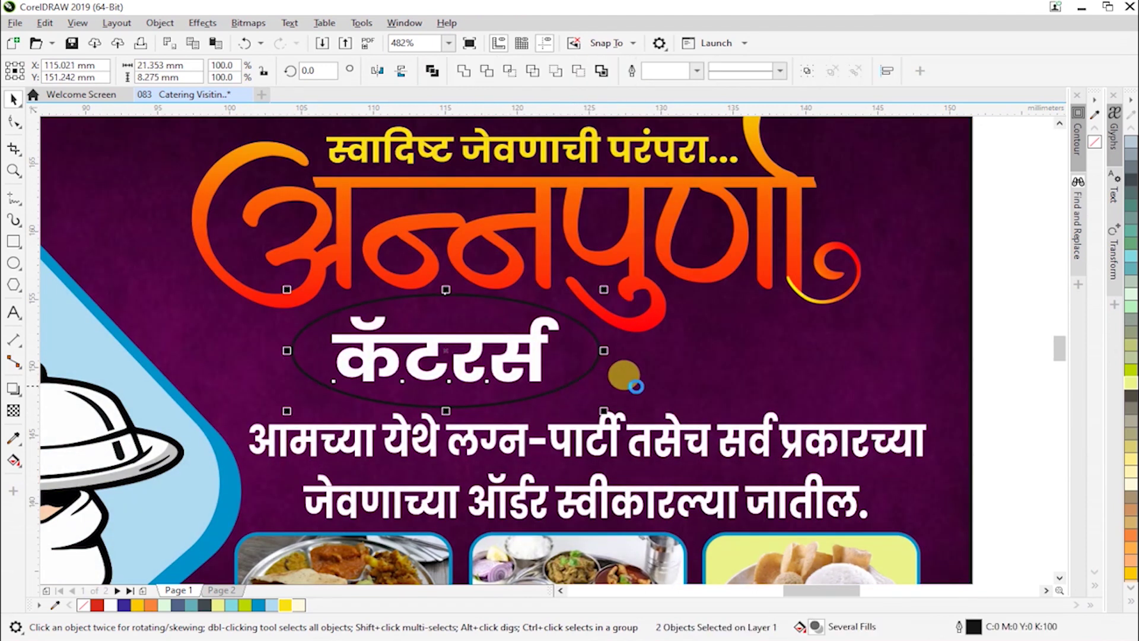
{"action": "key", "text": "e"}
{"action": "left_click", "coordinate": [628, 386]}
{"action": "left_click", "coordinate": [542, 382]}
{"action": "left_click", "coordinate": [536, 375], "text": "shift"}
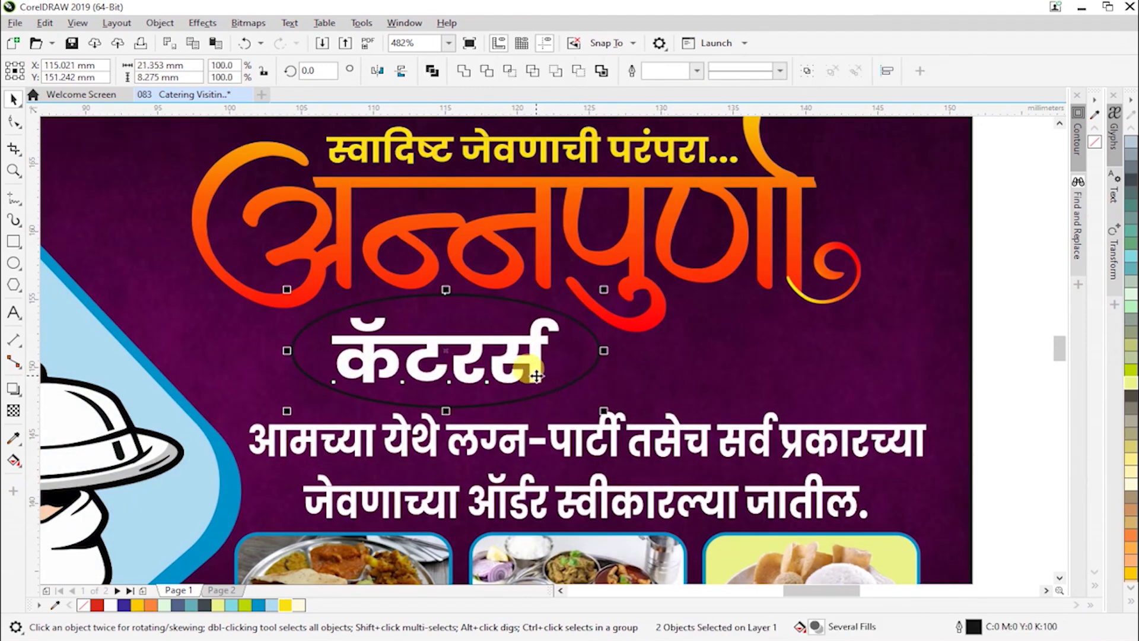
{"action": "left_click", "coordinate": [789, 387]}
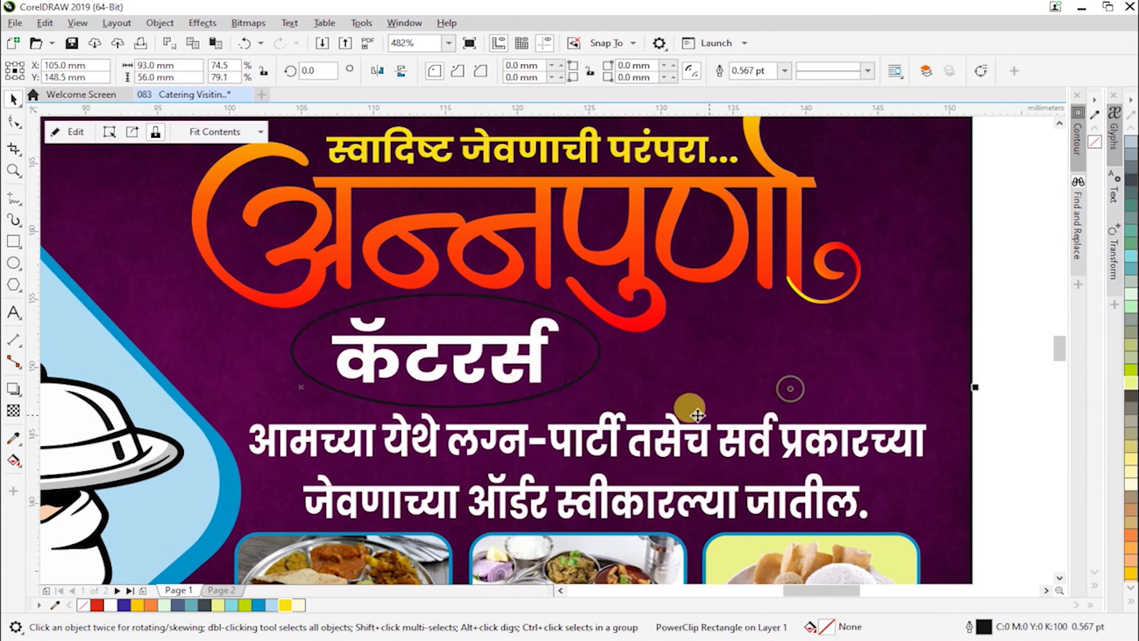
- Fill the ellipse yellow without an outline and bring the word कॅटरर्स in front of it
{"action": "left_click", "coordinate": [559, 388]}
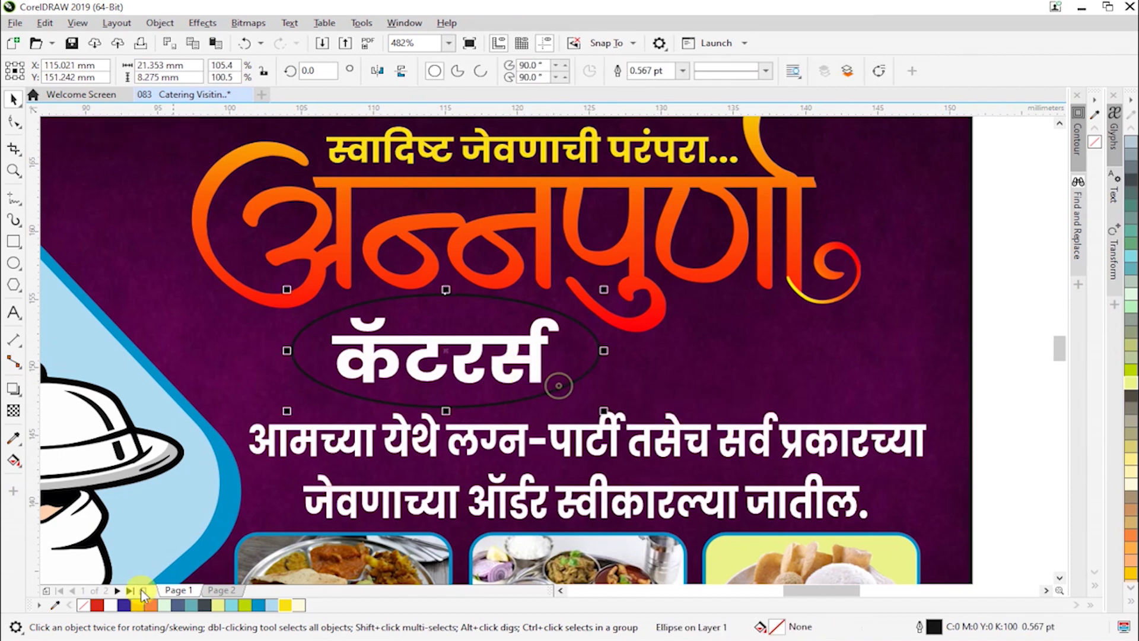
{"action": "left_click", "coordinate": [282, 605]}
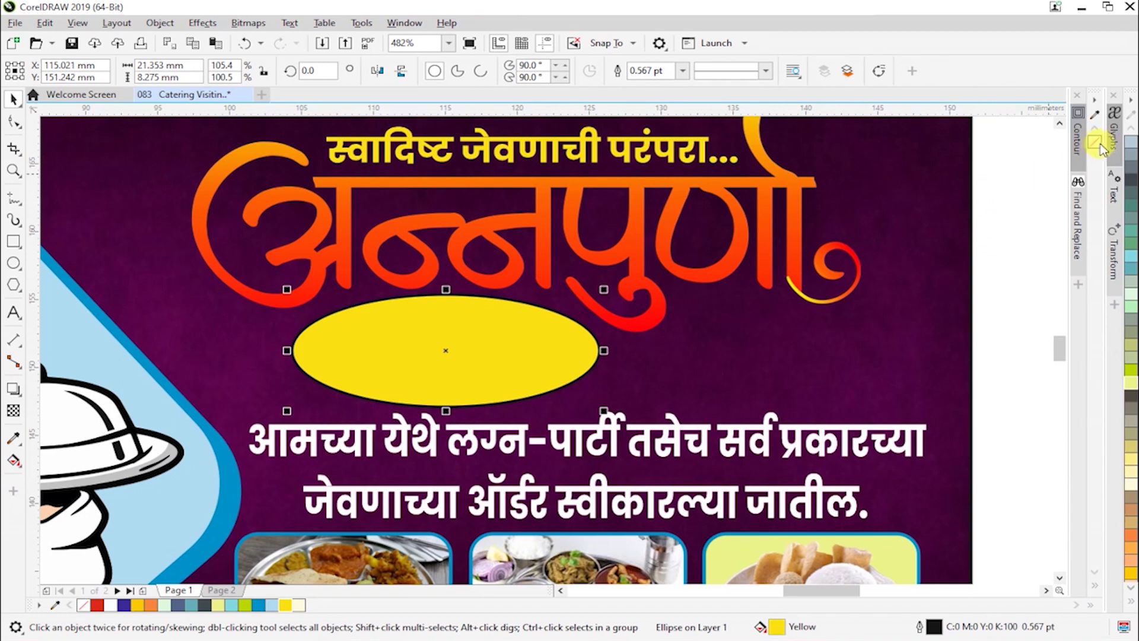
{"action": "left_click_drag", "start_coordinate": [1002, 421], "coordinate": [270, 299]}
{"action": "key", "text": "shift+Page_Up"}
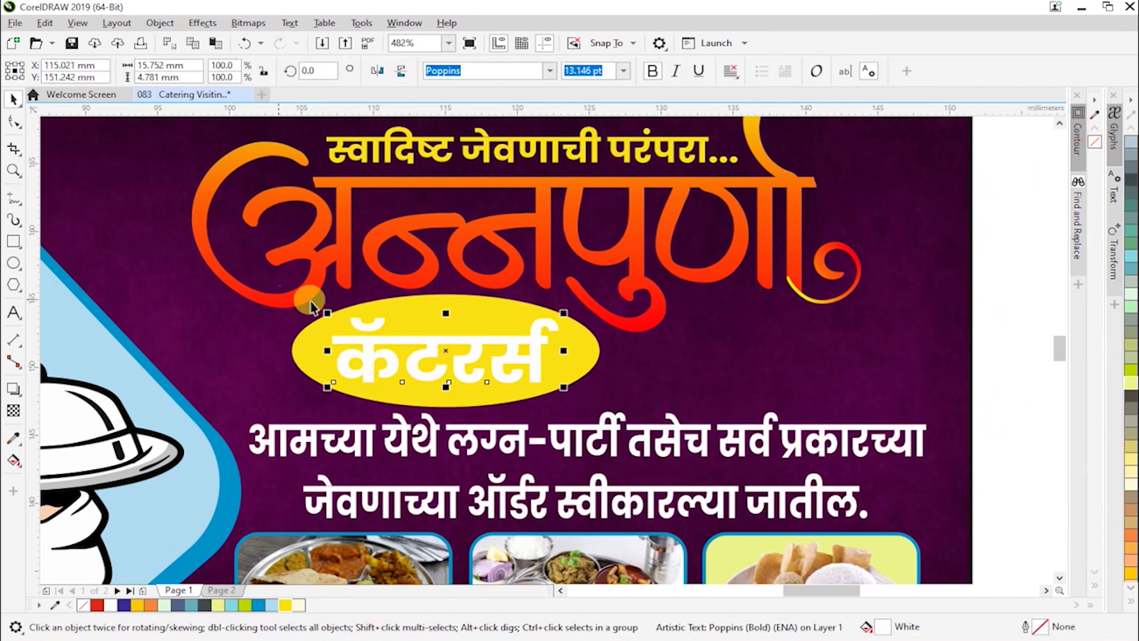
- Shrink the word कॅटरर्स slightly inside the yellow ellipse and save the document
{"action": "left_click_drag", "start_coordinate": [564, 387], "coordinate": [561, 386]}
{"action": "left_click", "coordinate": [581, 371], "text": "shift"}
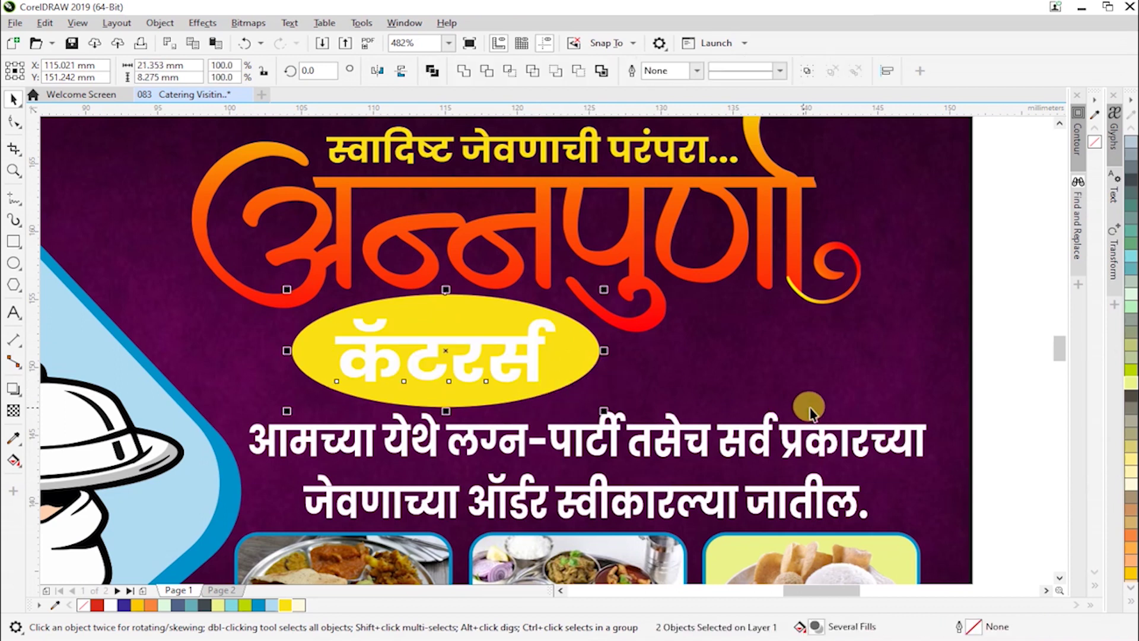
{"action": "left_click", "coordinate": [882, 411]}
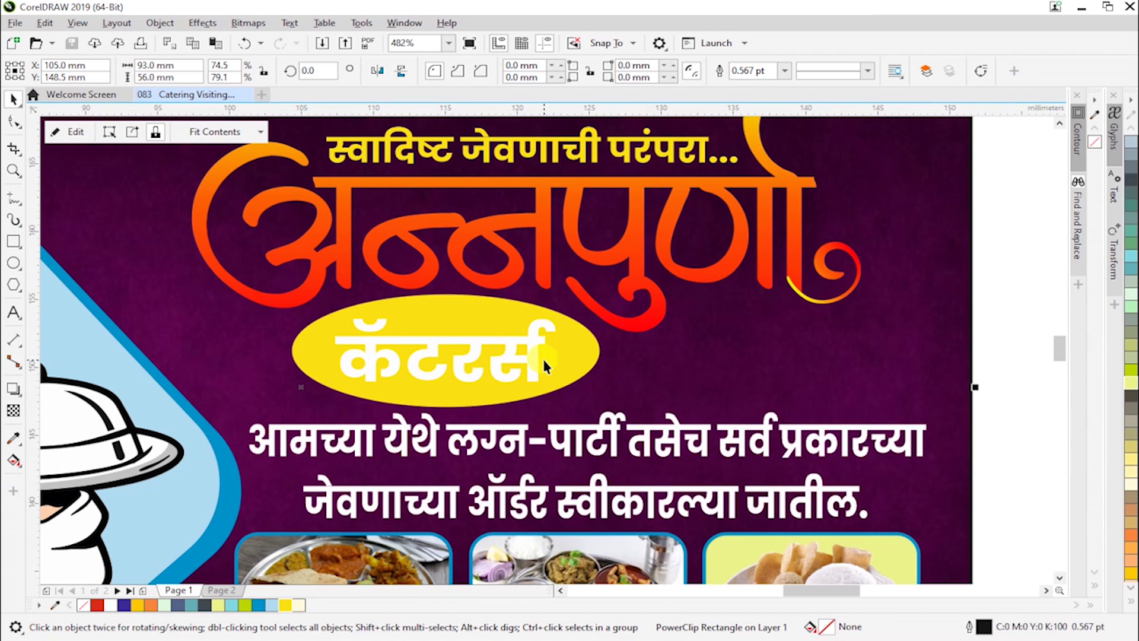
- Fill only the small spiral at the end of the अन्नपुर्णा title with solid red
{"action": "left_click_drag", "start_coordinate": [379, 247], "coordinate": [1026, 458]}
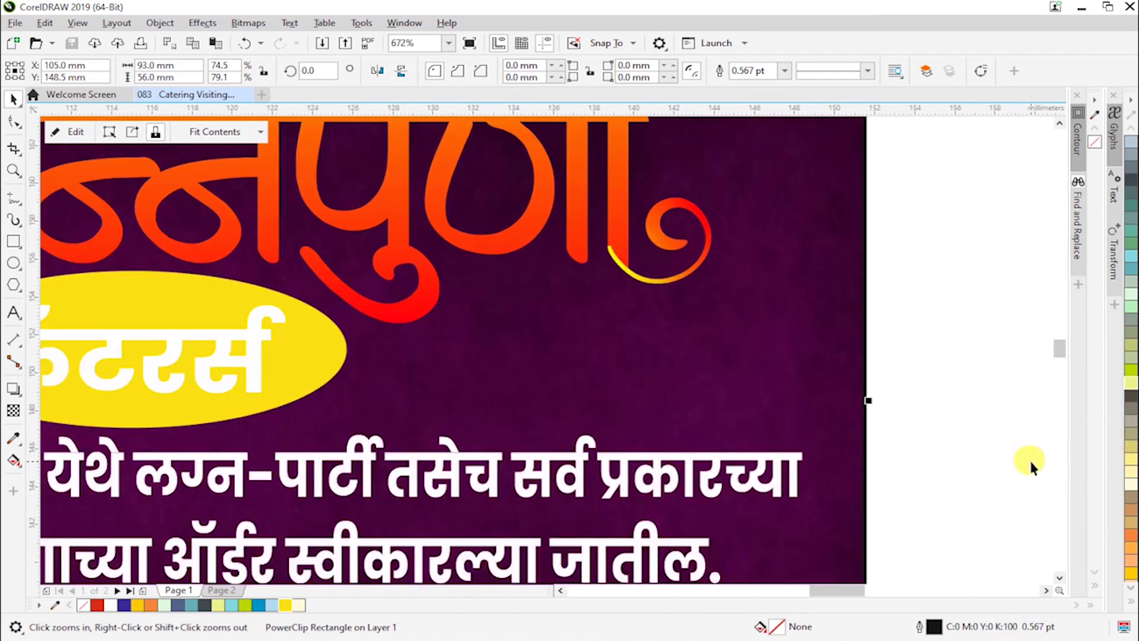
{"action": "key", "text": "F4"}
{"action": "key", "text": "Escape"}
{"action": "left_click_drag", "start_coordinate": [658, 168], "coordinate": [805, 302]}
{"action": "key", "text": "space"}
{"action": "left_click", "coordinate": [648, 303], "text": "ctrl"}
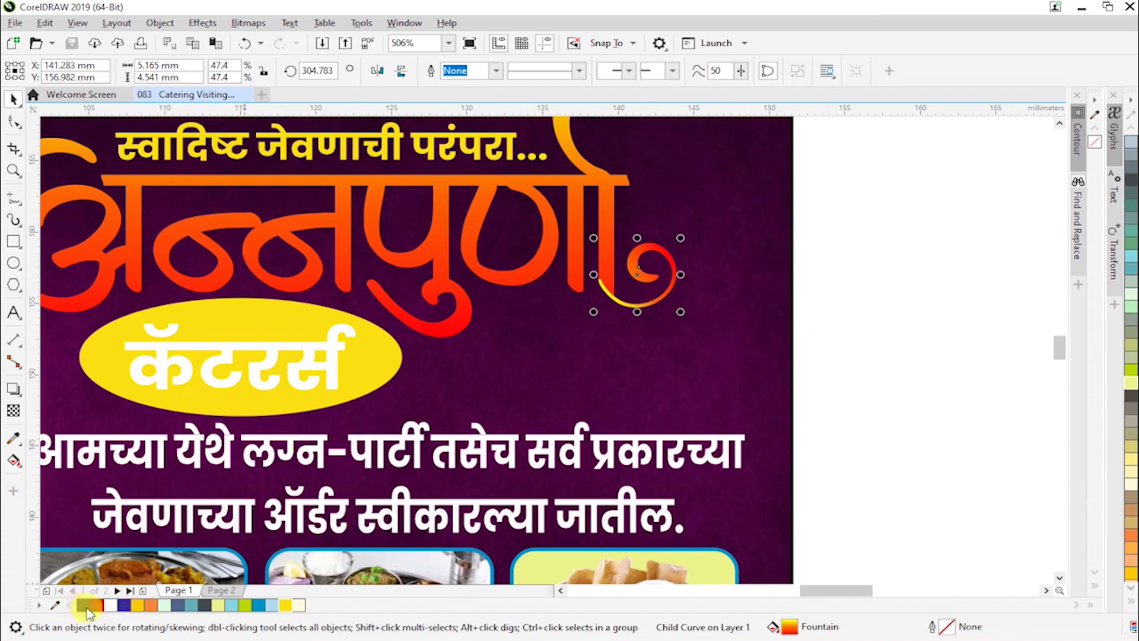
{"action": "left_click", "coordinate": [106, 607]}
{"action": "left_click", "coordinate": [912, 456]}
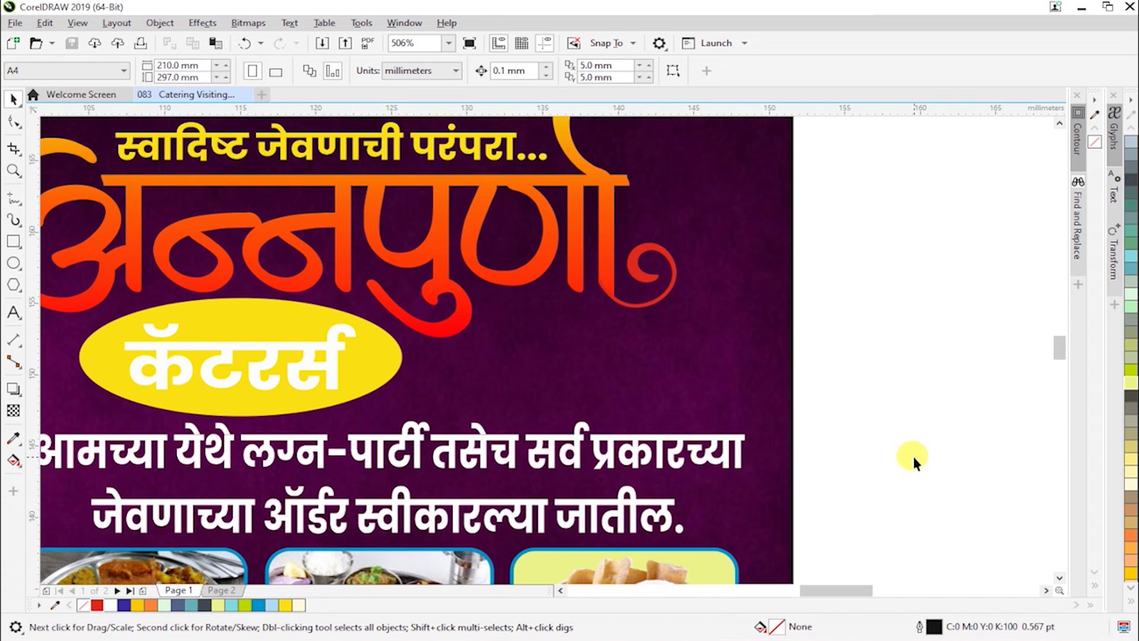
- Draw an upright rectangle about 5.1 × 12 mm on the empty area just right of the card
{"action": "key", "text": "z"}
{"action": "right_click", "coordinate": [912, 456]}
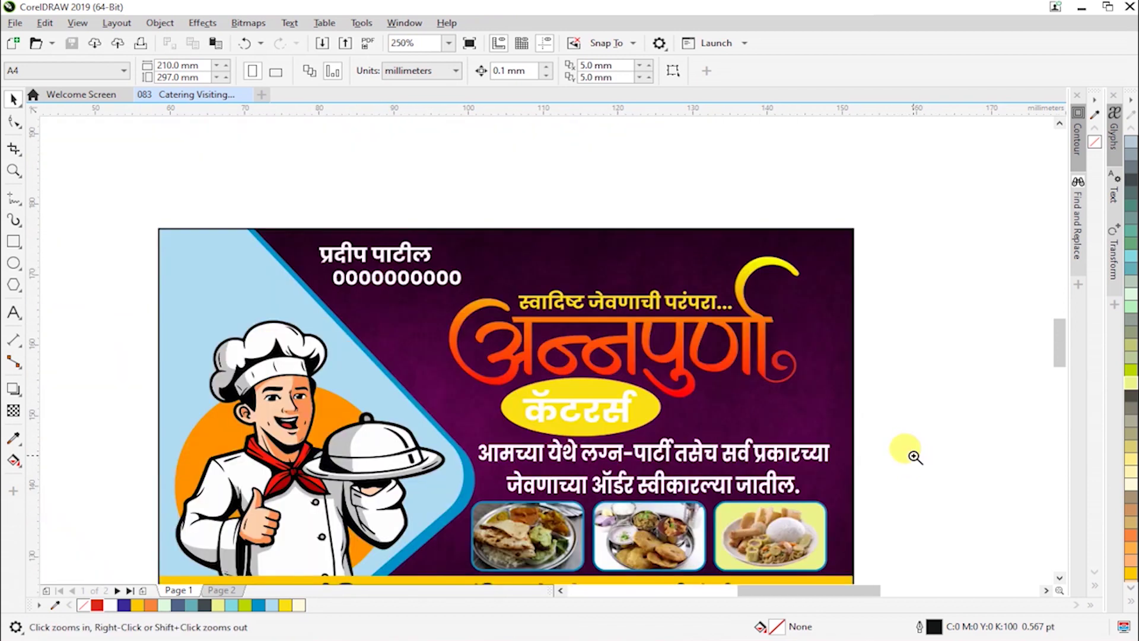
{"action": "left_click_drag", "start_coordinate": [433, 239], "coordinate": [897, 471]}
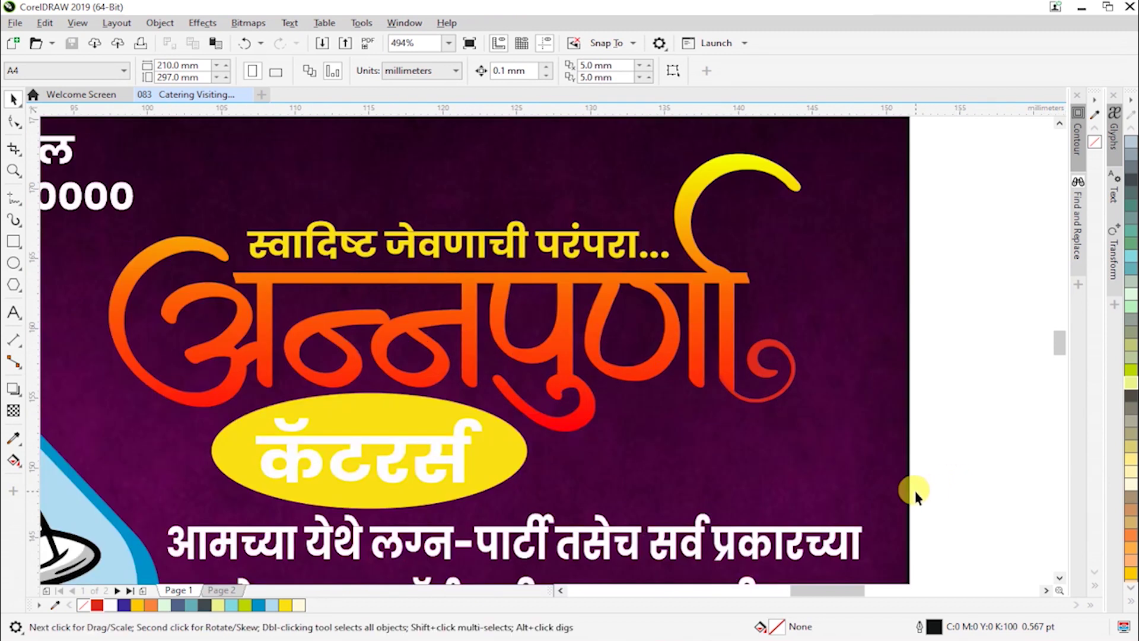
{"action": "left_click", "coordinate": [14, 243]}
{"action": "left_click_drag", "start_coordinate": [919, 294], "coordinate": [994, 462]}
{"action": "key", "text": "z"}
{"action": "left_click_drag", "start_coordinate": [891, 282], "coordinate": [1042, 496]}
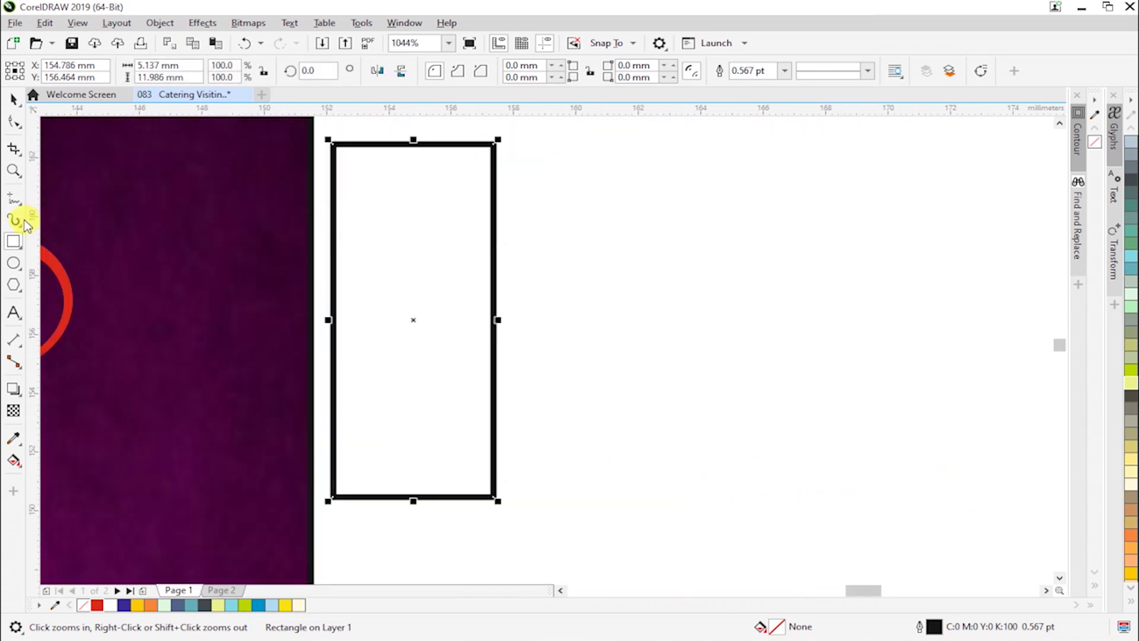
- Reshape the rectangle into a downward-pointing triangle with three nodes and convert all its segments to curves
{"action": "left_click", "coordinate": [14, 121]}
{"action": "left_click", "coordinate": [987, 77]}
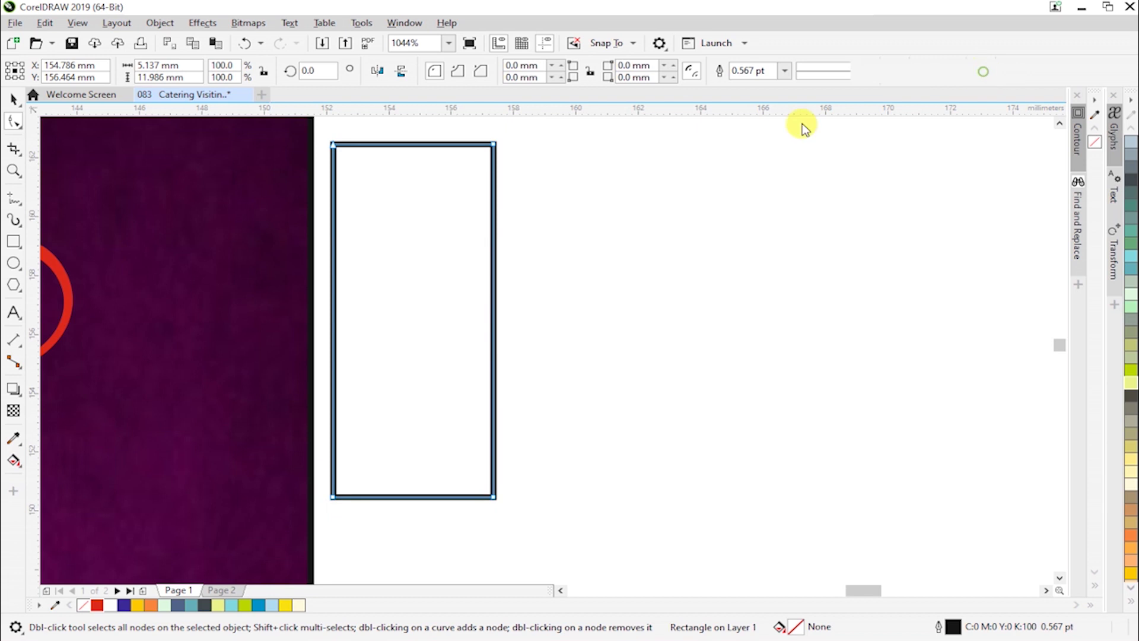
{"action": "left_click", "coordinate": [409, 499]}
{"action": "double_click", "coordinate": [410, 498]}
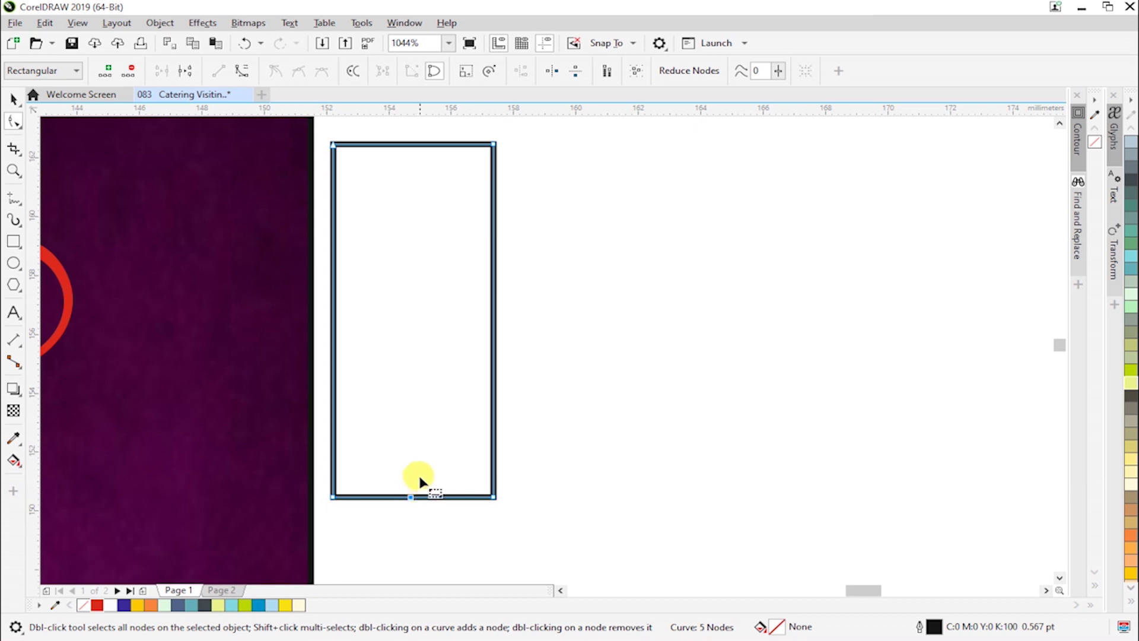
{"action": "double_click", "coordinate": [493, 496]}
{"action": "double_click", "coordinate": [332, 497]}
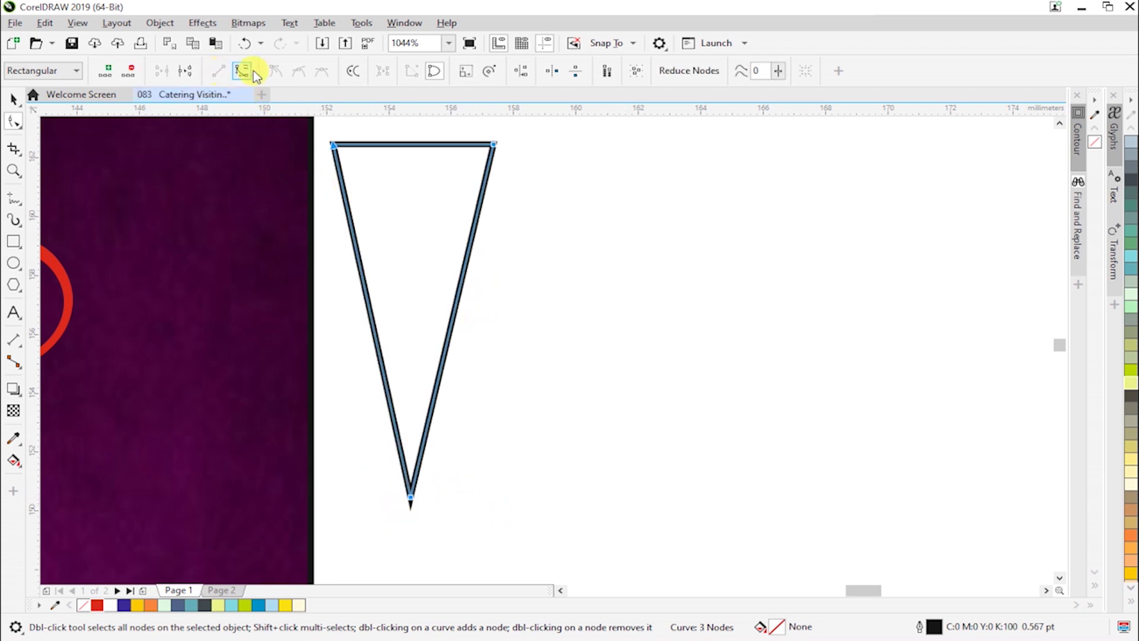
{"action": "key", "text": "ctrl+a"}
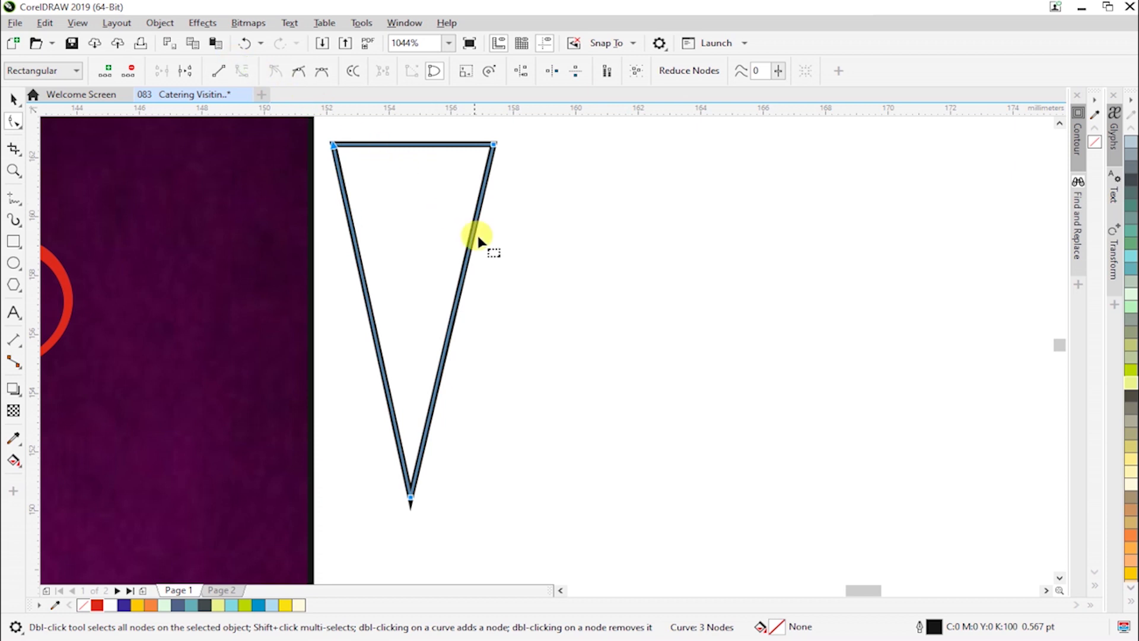
- Arch the triangle's top edge upward and bulge the upper part of its left side outward
{"action": "left_click", "coordinate": [1060, 123]}
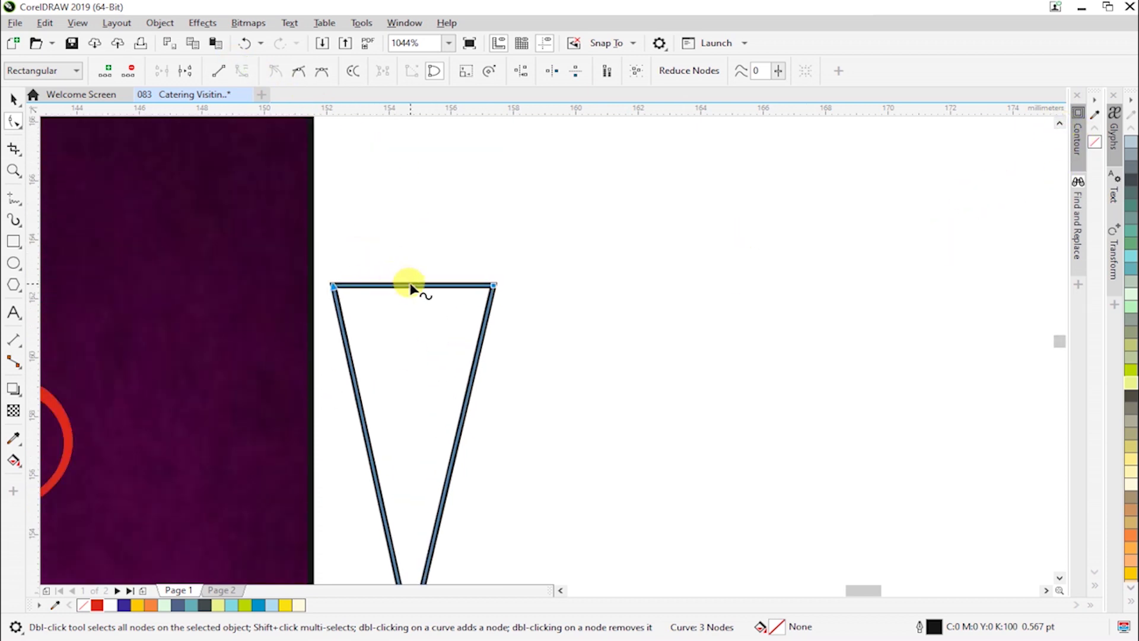
{"action": "left_click_drag", "start_coordinate": [414, 289], "coordinate": [415, 240]}
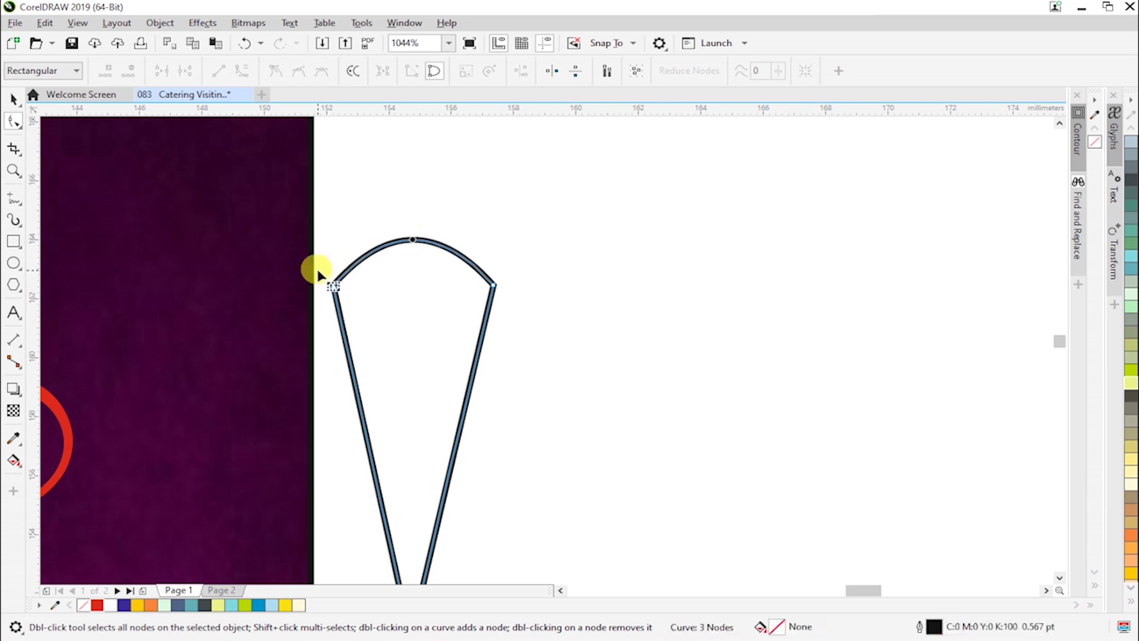
{"action": "mouse_move", "coordinate": [355, 370]}
{"action": "left_mouse_down"}
{"action": "mouse_move", "coordinate": [331, 374]}
{"action": "mouse_move", "coordinate": [361, 372]}
{"action": "left_mouse_up"}
{"action": "left_click", "coordinate": [332, 285]}
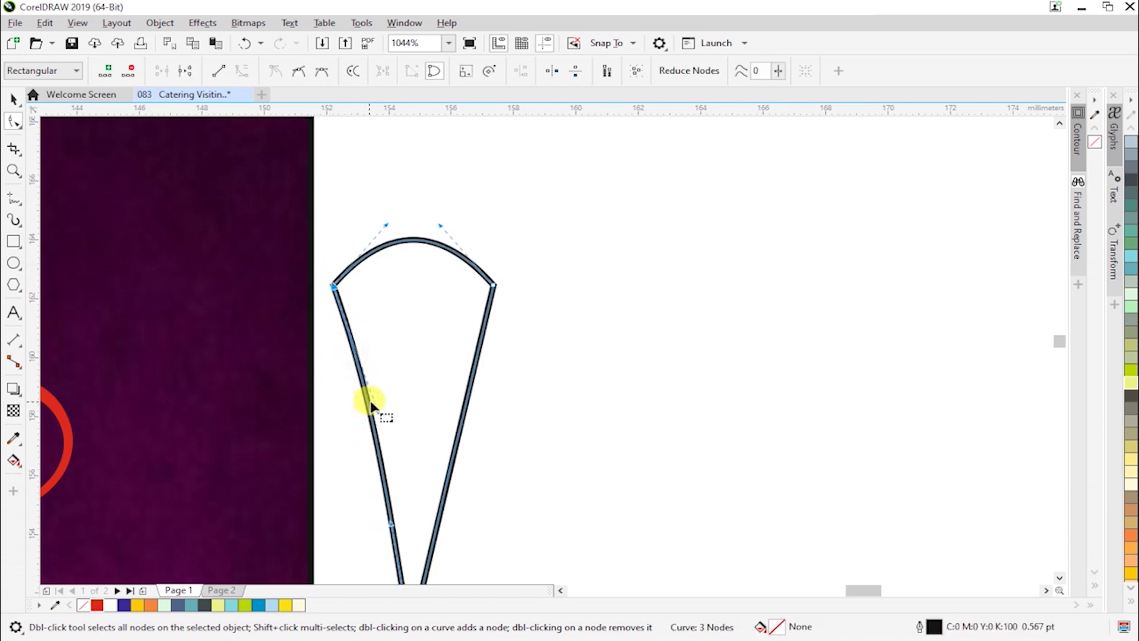
{"action": "left_click_drag", "start_coordinate": [378, 415], "coordinate": [302, 361]}
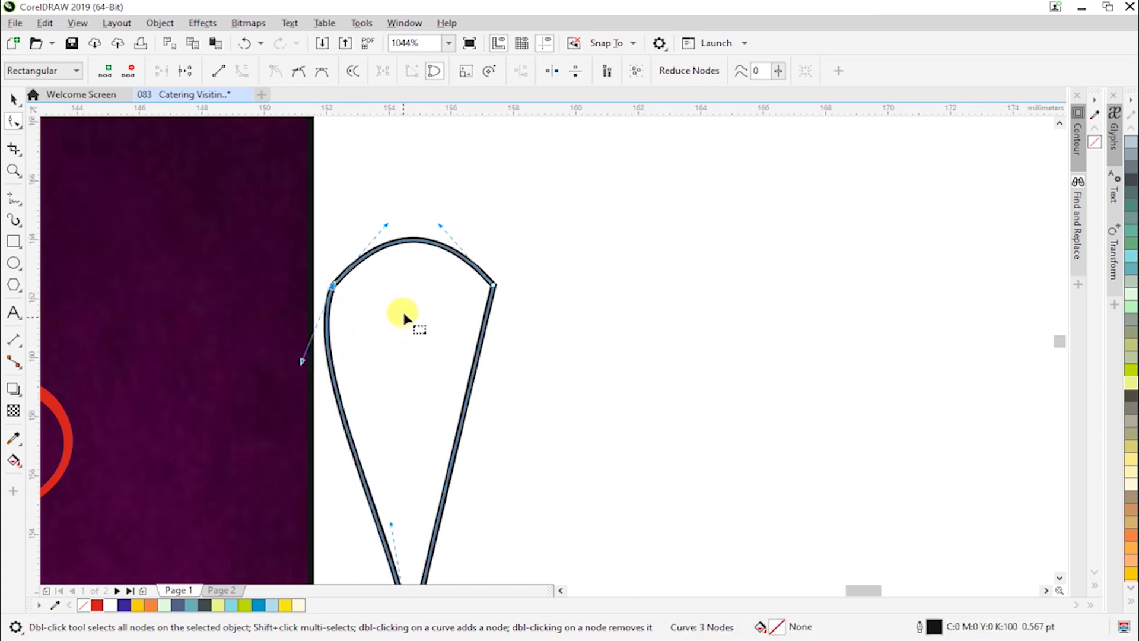
- Bow the shape's right side outward and stretch the left segment's lower handle upward to form an S-curve
{"action": "left_click_drag", "start_coordinate": [464, 410], "coordinate": [507, 344]}
{"action": "left_click_drag", "start_coordinate": [306, 268], "coordinate": [345, 317]}
{"action": "left_click_drag", "start_coordinate": [385, 515], "coordinate": [434, 308]}
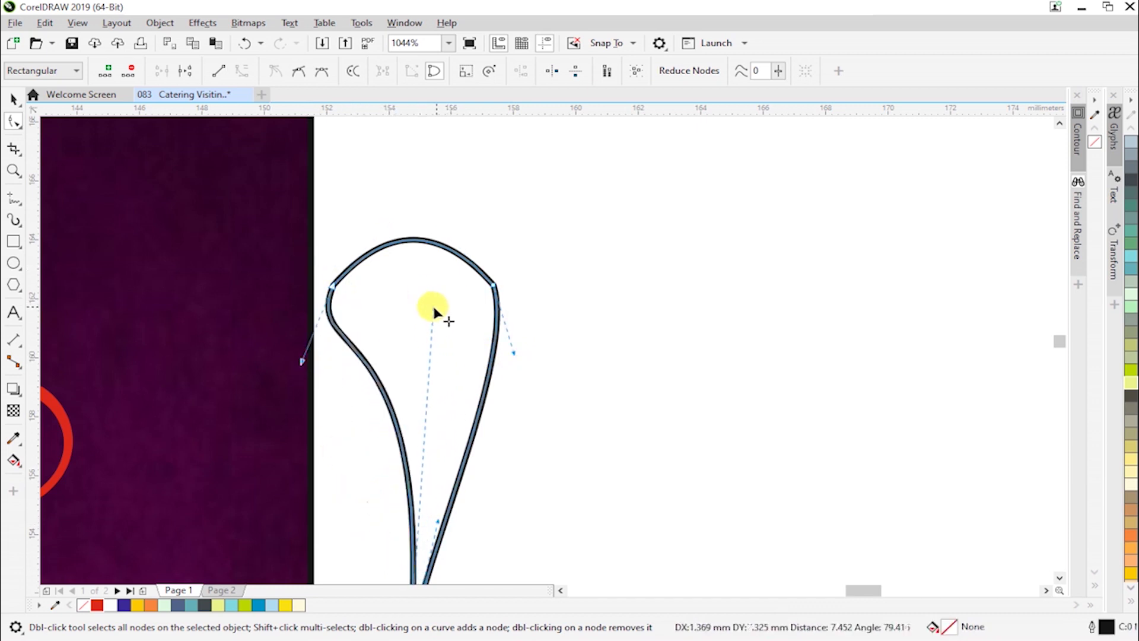
- Undo the latest trial edits to the drop shape's nodes
{"action": "key", "text": "ctrl+z"}
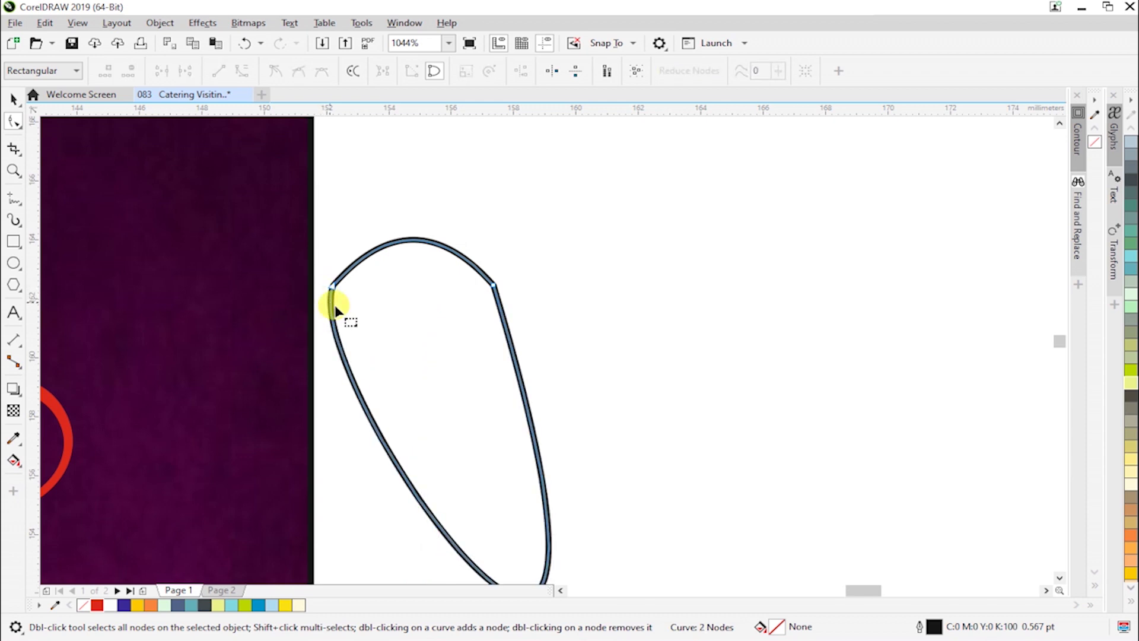
{"action": "key", "text": "ctrl+z"}
{"action": "key", "text": "ctrl+z"}
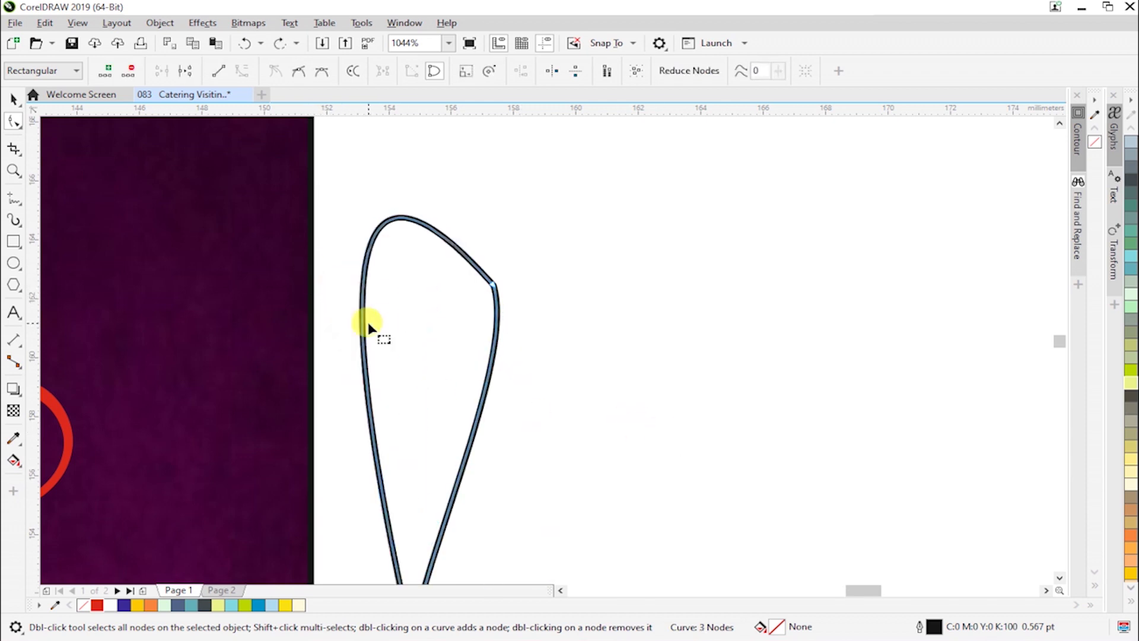
{"action": "key", "text": "ctrl+z"}
- Move the drop's upper-left node inward and adjust its handles to round the top and smooth the left side
{"action": "scroll", "coordinate": [565, 369], "scroll_direction": "down", "scroll_amount": 3}
{"action": "key", "text": "z"}
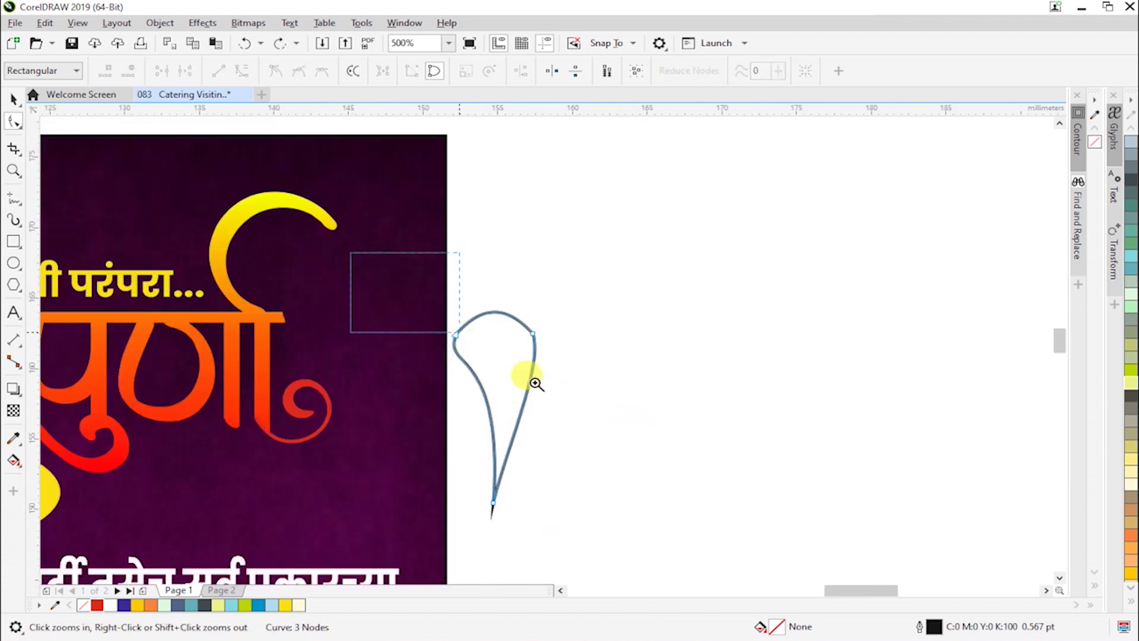
{"action": "left_click", "coordinate": [535, 383]}
{"action": "key", "text": "space"}
{"action": "key", "text": "F10"}
{"action": "left_click", "coordinate": [428, 289]}
{"action": "left_click_drag", "start_coordinate": [428, 290], "coordinate": [456, 311]}
{"action": "left_click_drag", "start_coordinate": [508, 255], "coordinate": [477, 249]}
{"action": "left_click_drag", "start_coordinate": [425, 389], "coordinate": [447, 401]}
{"action": "left_click_drag", "start_coordinate": [530, 309], "coordinate": [532, 404]}
- Move the drop's upper-right node inward and adjust the node handles until the head is evenly rounded
{"action": "key", "text": "space"}
{"action": "left_click", "coordinate": [537, 279]}
{"action": "left_click", "coordinate": [593, 297]}
{"action": "key", "text": "space"}
{"action": "left_click_drag", "start_coordinate": [544, 283], "coordinate": [590, 307]}
{"action": "left_click_drag", "start_coordinate": [541, 247], "coordinate": [562, 219]}
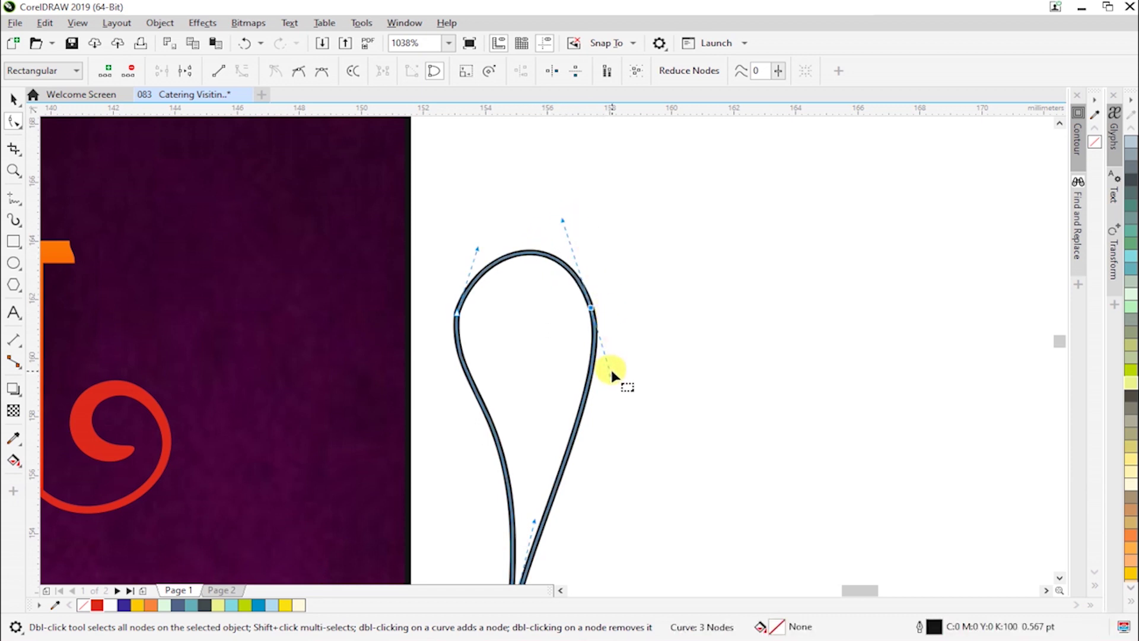
{"action": "left_click_drag", "start_coordinate": [609, 369], "coordinate": [611, 373]}
{"action": "left_click", "coordinate": [457, 312]}
{"action": "mouse_move", "coordinate": [474, 248]}
{"action": "left_mouse_down"}
{"action": "mouse_move", "coordinate": [448, 247]}
{"action": "mouse_move", "coordinate": [468, 247]}
{"action": "left_mouse_up"}
- Reposition the drop farther from the card and raise its bottom tip node, shortening the shape to about 4.5 × 11.5 mm
{"action": "key", "text": "space"}
{"action": "left_click", "coordinate": [653, 417]}
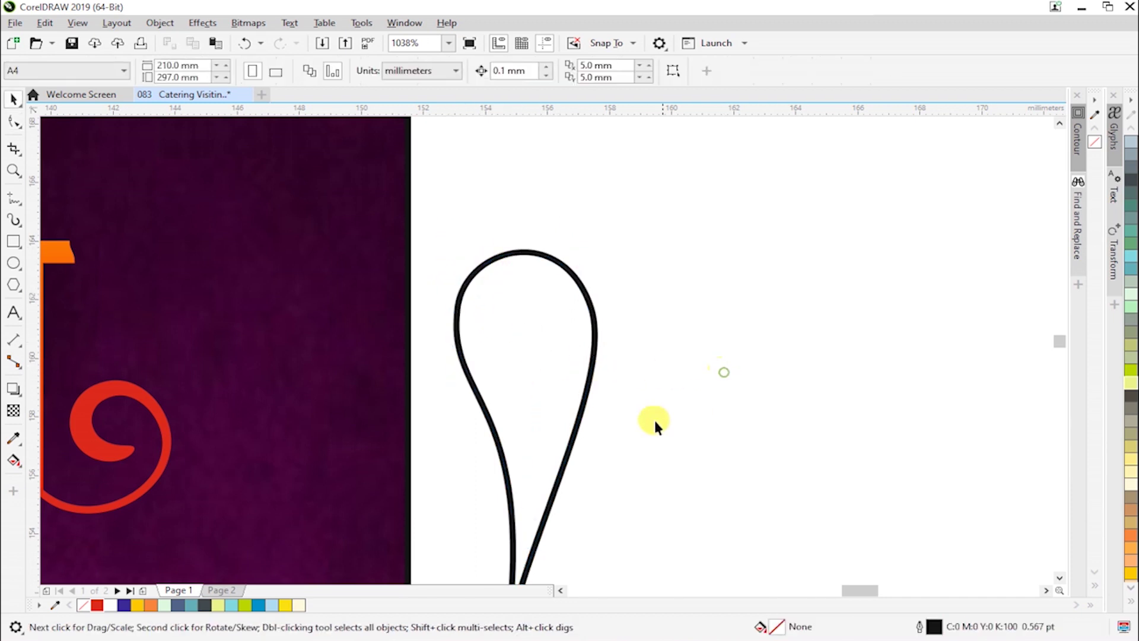
{"action": "left_click", "coordinate": [568, 439]}
{"action": "key", "text": "ctrl+z"}
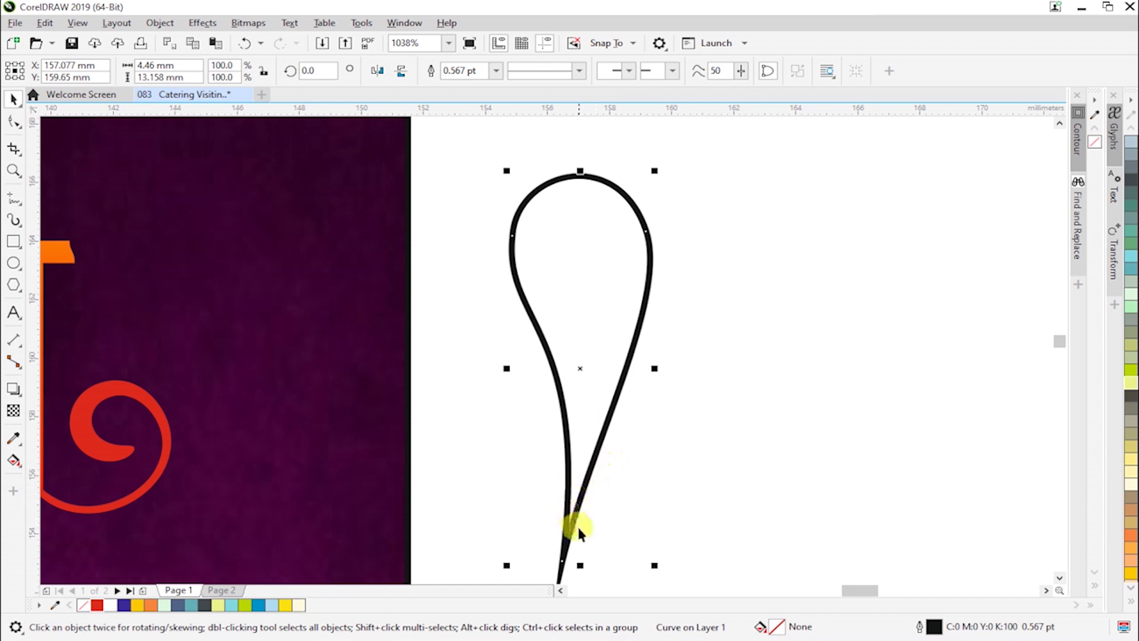
{"action": "key", "text": "F10"}
{"action": "left_click_drag", "start_coordinate": [566, 567], "coordinate": [567, 514]}
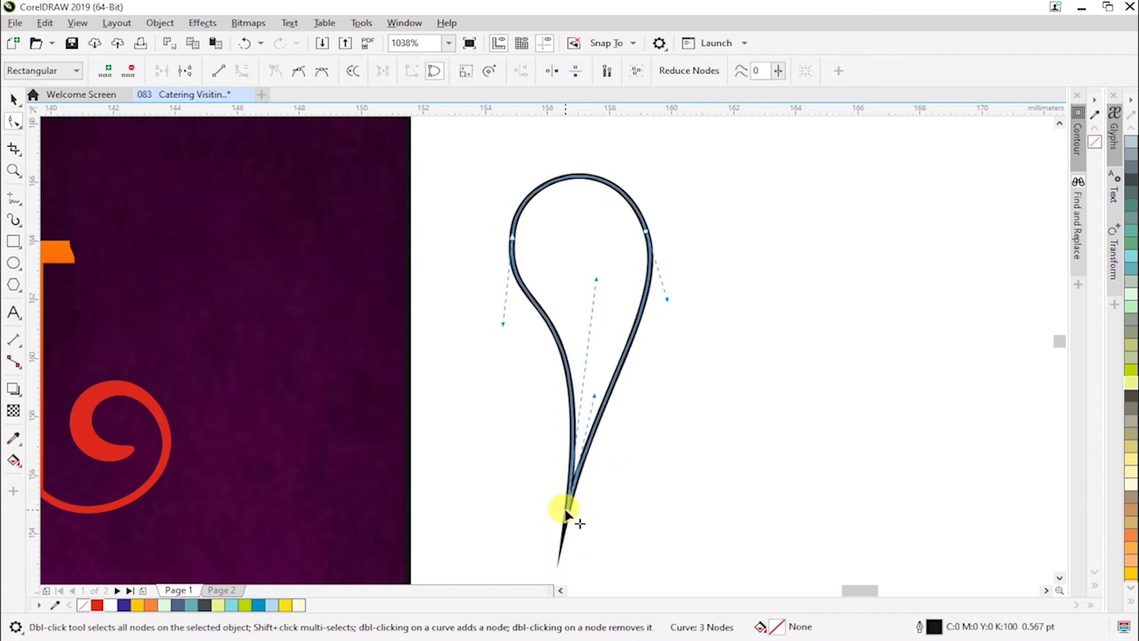
{"action": "key", "text": "space"}
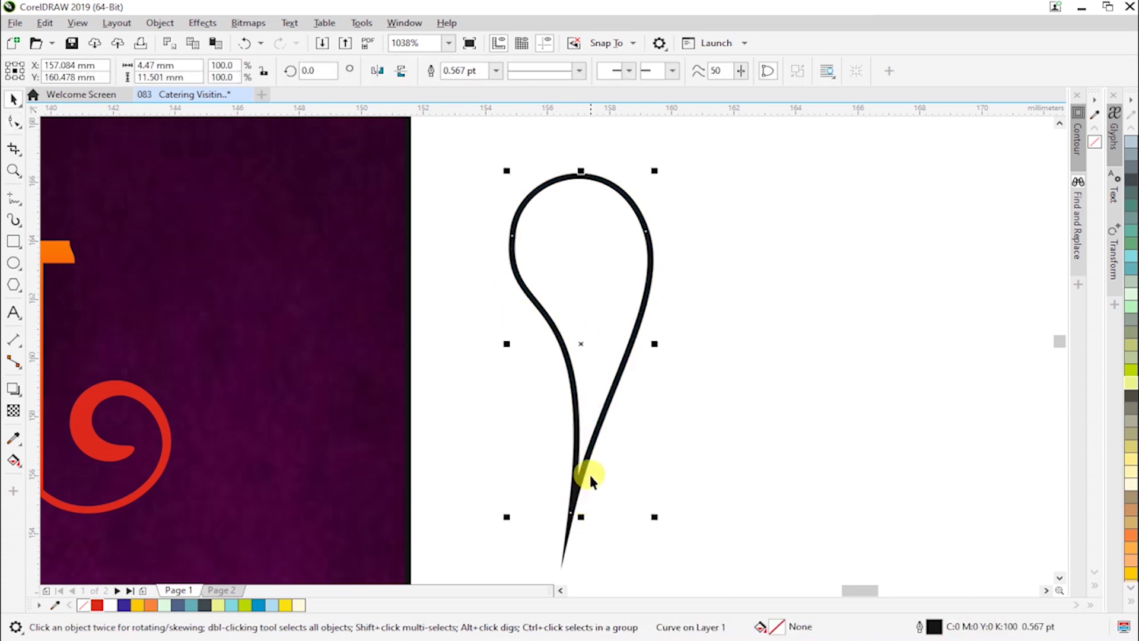
- Give the drop's outline round corners and position it outside the curve
{"action": "key", "text": "F12"}
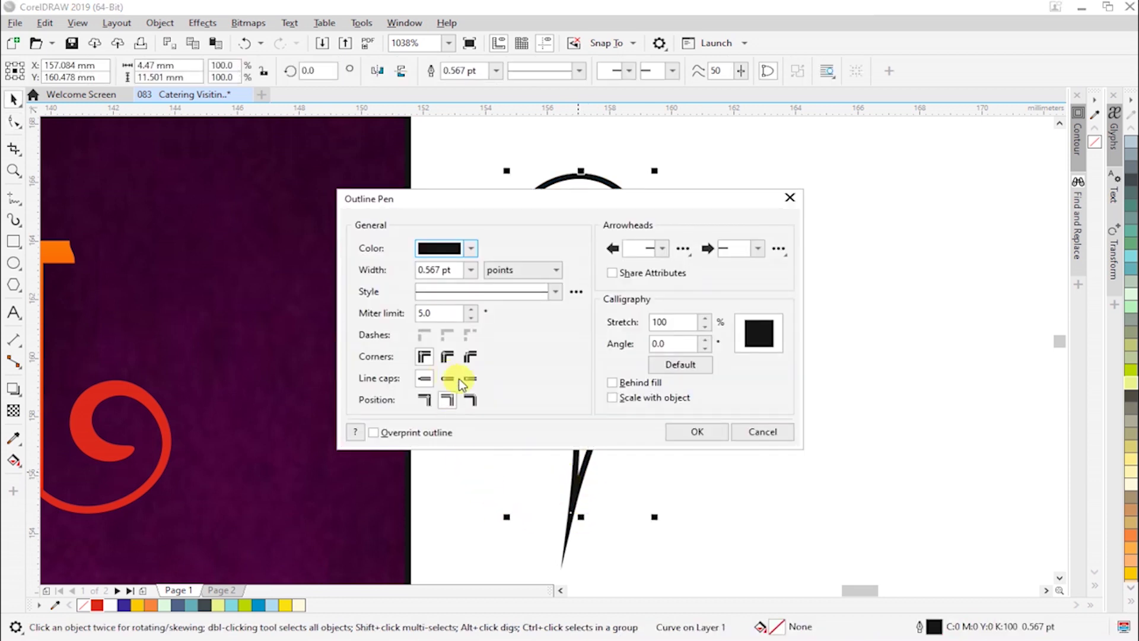
{"action": "left_click", "coordinate": [427, 402]}
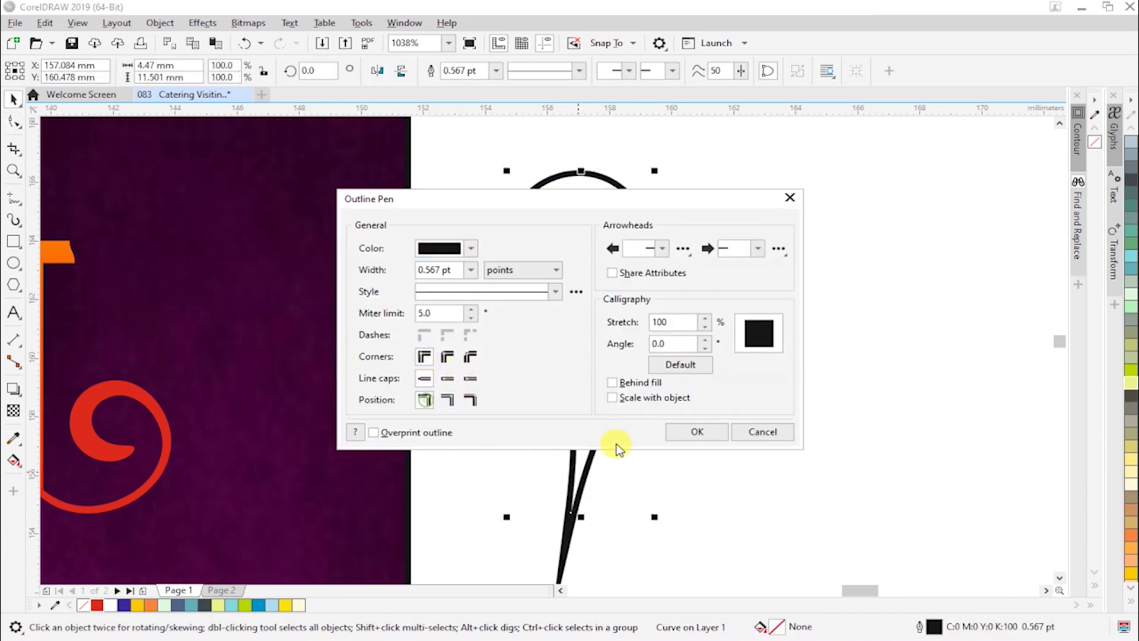
{"action": "left_click", "coordinate": [451, 364]}
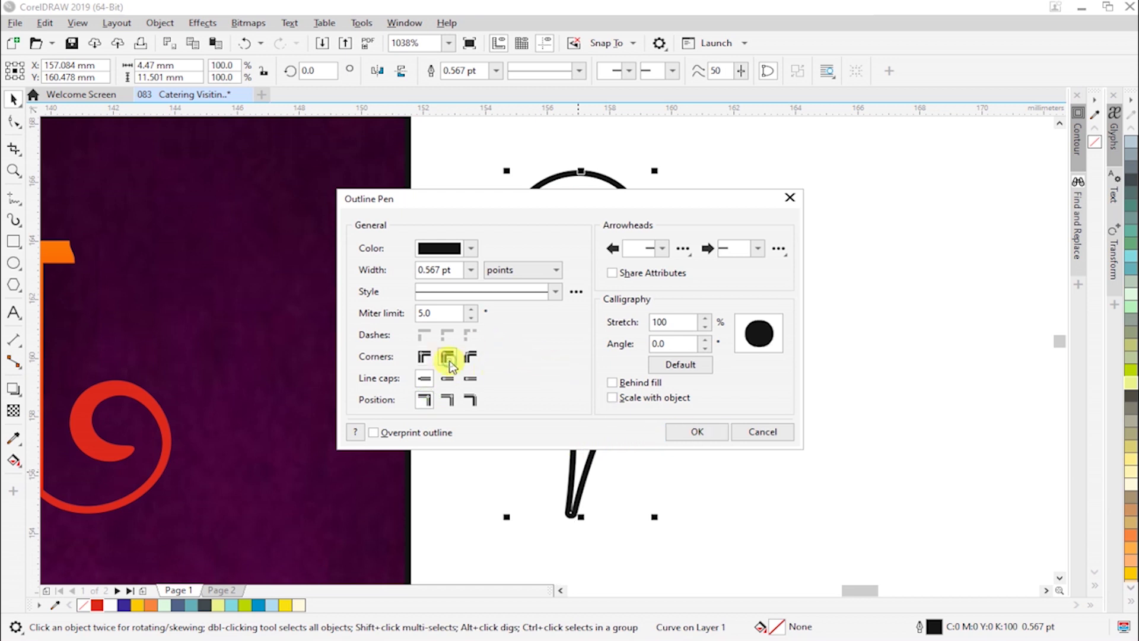
{"action": "left_click", "coordinate": [696, 432]}
{"action": "left_click", "coordinate": [702, 451]}
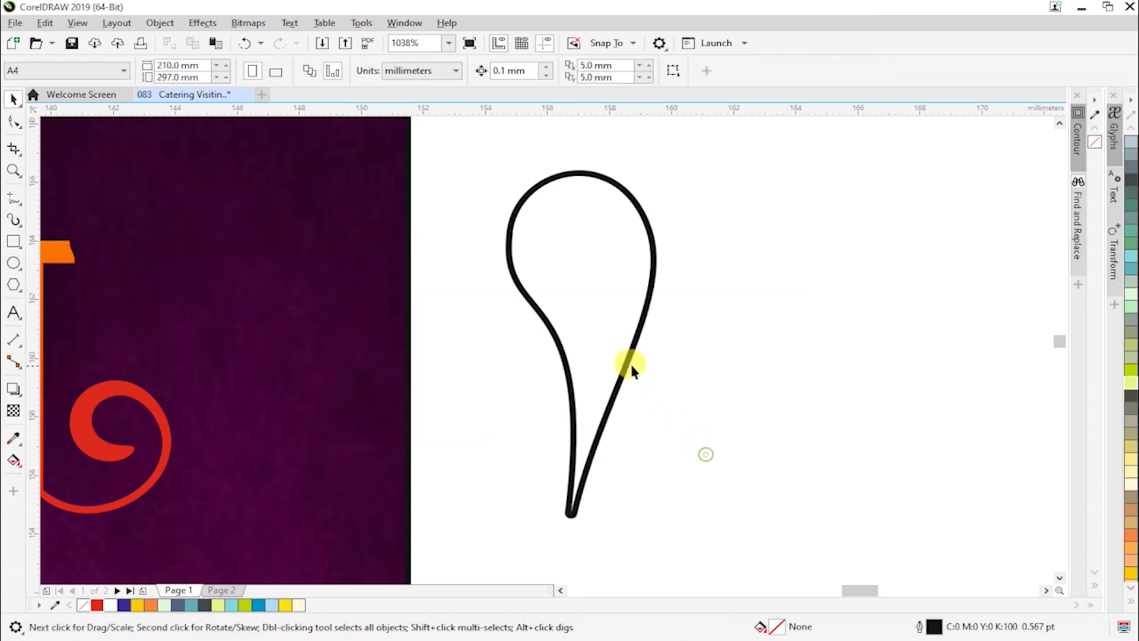
- Place the drop in the yellow ellipse just after कॅटरर्स, shrunk and narrowed to about 0.69 × 2.2 mm
{"action": "left_click", "coordinate": [620, 359]}
{"action": "scroll", "coordinate": [615, 397], "scroll_direction": "down", "scroll_amount": 2}
{"action": "scroll", "coordinate": [615, 397], "scroll_direction": "down", "scroll_amount": 2}
{"action": "key", "text": "z"}
{"action": "left_click_drag", "start_coordinate": [287, 285], "coordinate": [664, 522]}
{"action": "left_click_drag", "start_coordinate": [831, 228], "coordinate": [326, 427]}
{"action": "key", "text": "z"}
{"action": "left_click", "coordinate": [328, 439]}
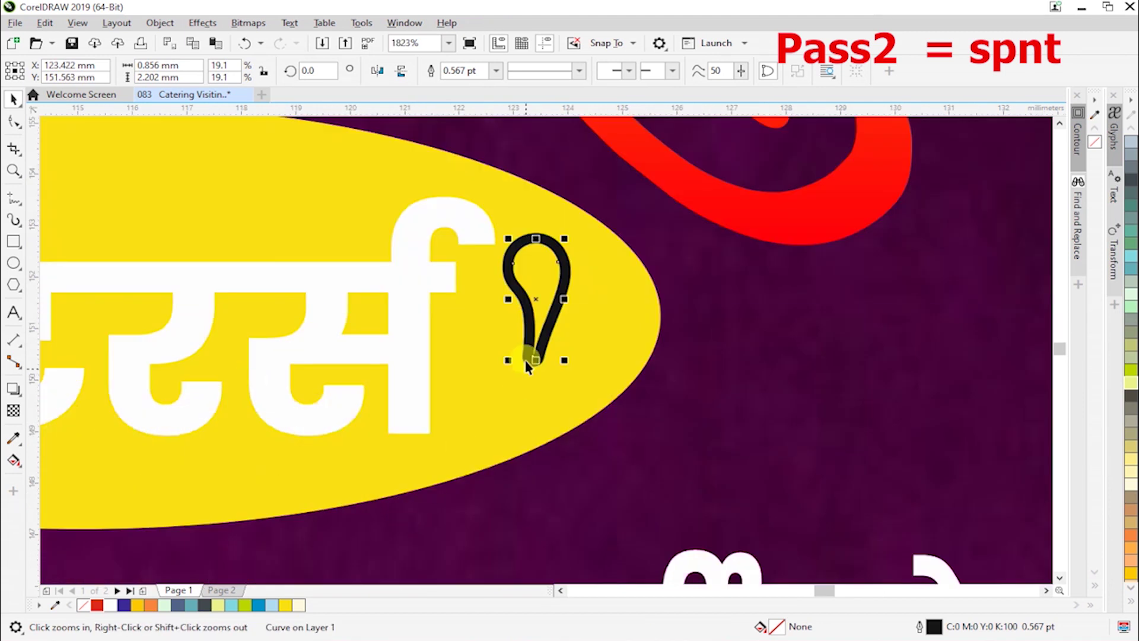
{"action": "left_click_drag", "start_coordinate": [565, 300], "coordinate": [559, 299]}
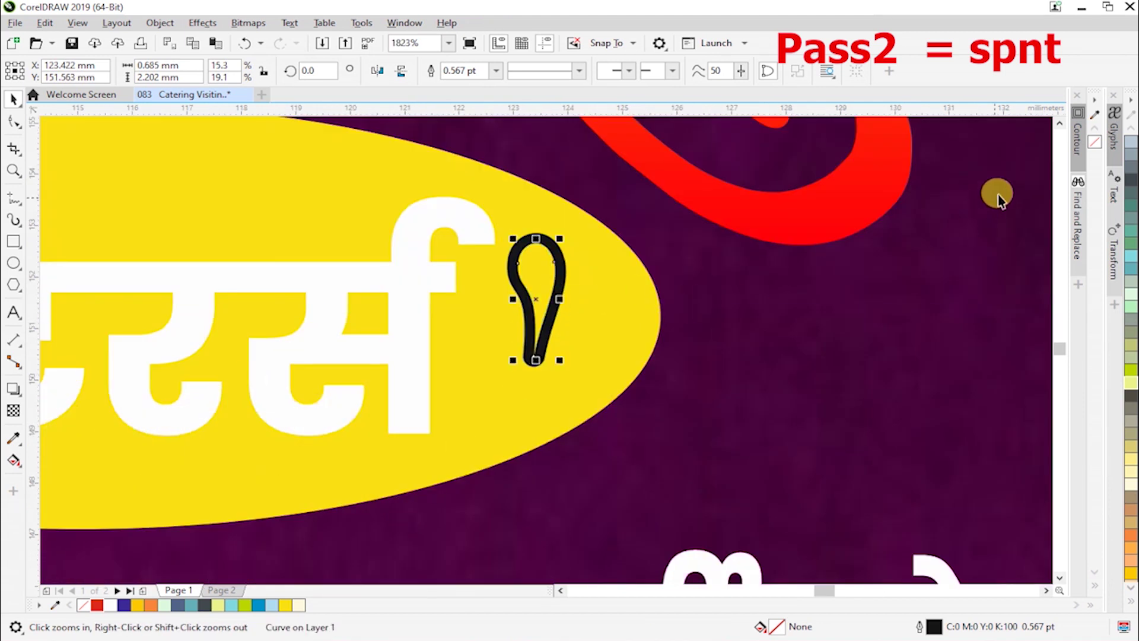
- Fill the drop red without an outline and move it to the right end of the yellow ellipse
{"action": "right_click", "coordinate": [1095, 142]}
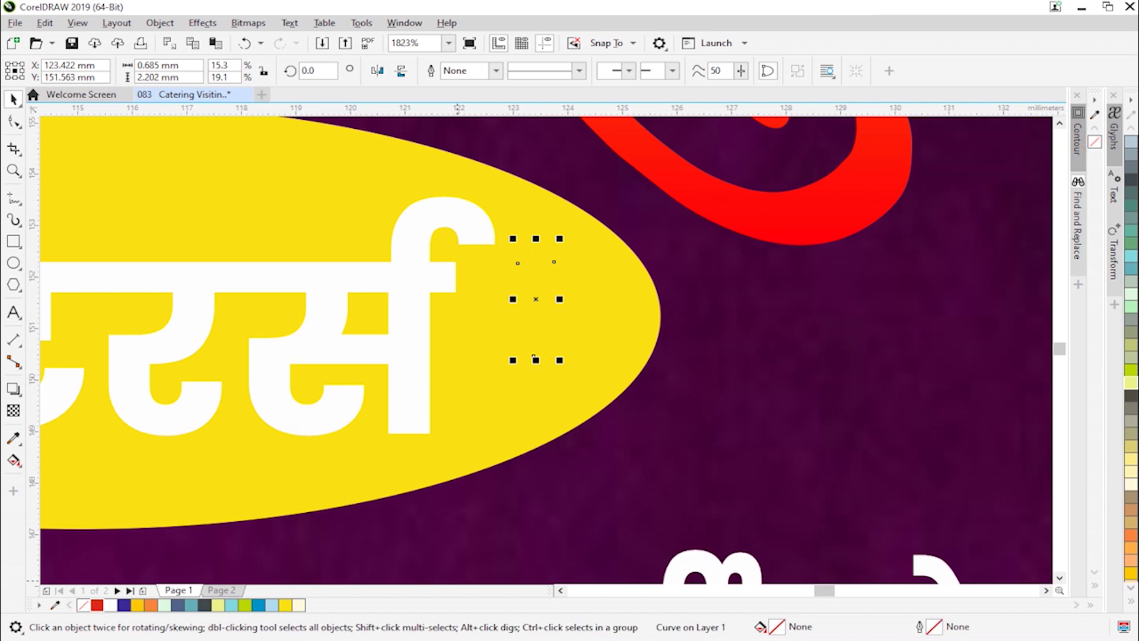
{"action": "left_click", "coordinate": [97, 604]}
{"action": "left_click_drag", "start_coordinate": [534, 330], "coordinate": [601, 350]}
{"action": "left_click_drag", "start_coordinate": [601, 354], "coordinate": [599, 355]}
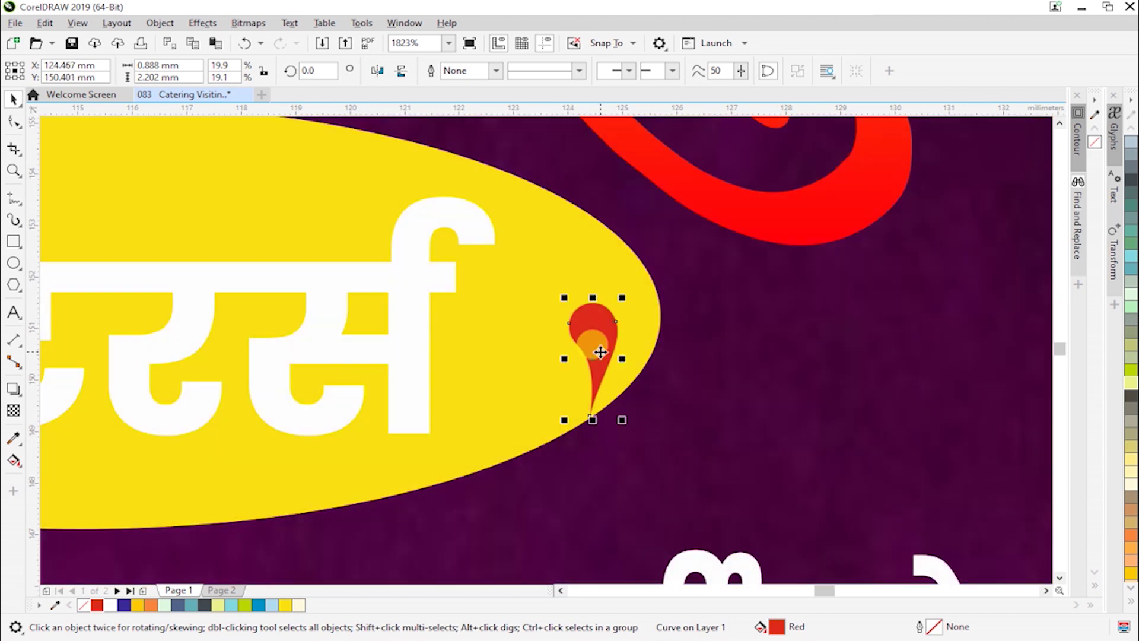
- Rotate the red drop slightly clockwise and enlarge it to about 1.4 × 3.4 mm with its tip on the ellipse's lower edge
{"action": "left_click", "coordinate": [597, 347]}
{"action": "left_click", "coordinate": [594, 406]}
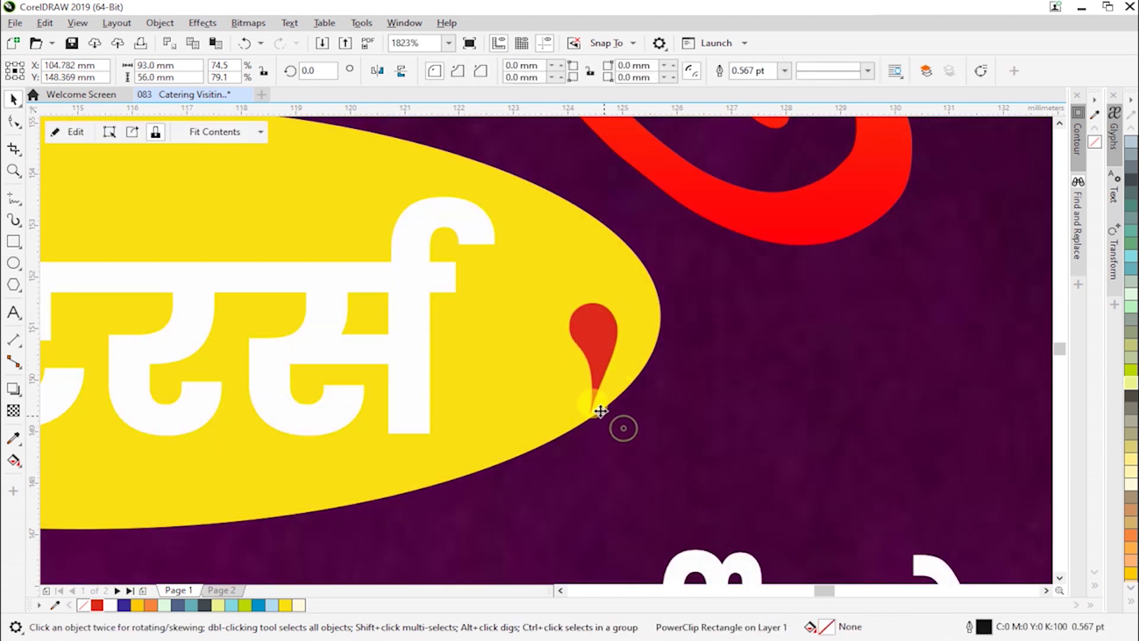
{"action": "left_click", "coordinate": [601, 380]}
{"action": "left_click", "coordinate": [605, 389]}
{"action": "left_click_drag", "start_coordinate": [624, 419], "coordinate": [605, 423]}
{"action": "left_click_drag", "start_coordinate": [603, 336], "coordinate": [606, 360]}
{"action": "left_click_drag", "start_coordinate": [622, 309], "coordinate": [651, 243]}
{"action": "left_click", "coordinate": [625, 289]}
{"action": "left_click", "coordinate": [616, 312]}
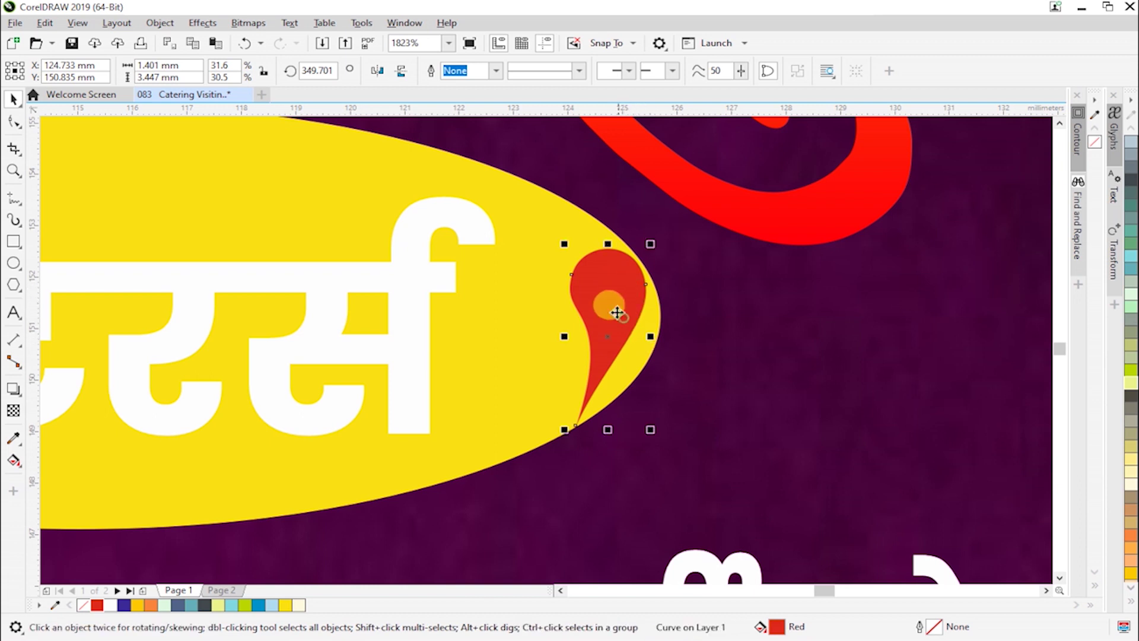
- Slim the red drop by moving its upper-left node inward and adjusting that node's curve handle
{"action": "key", "text": "F10"}
{"action": "left_click_drag", "start_coordinate": [550, 262], "coordinate": [584, 278]}
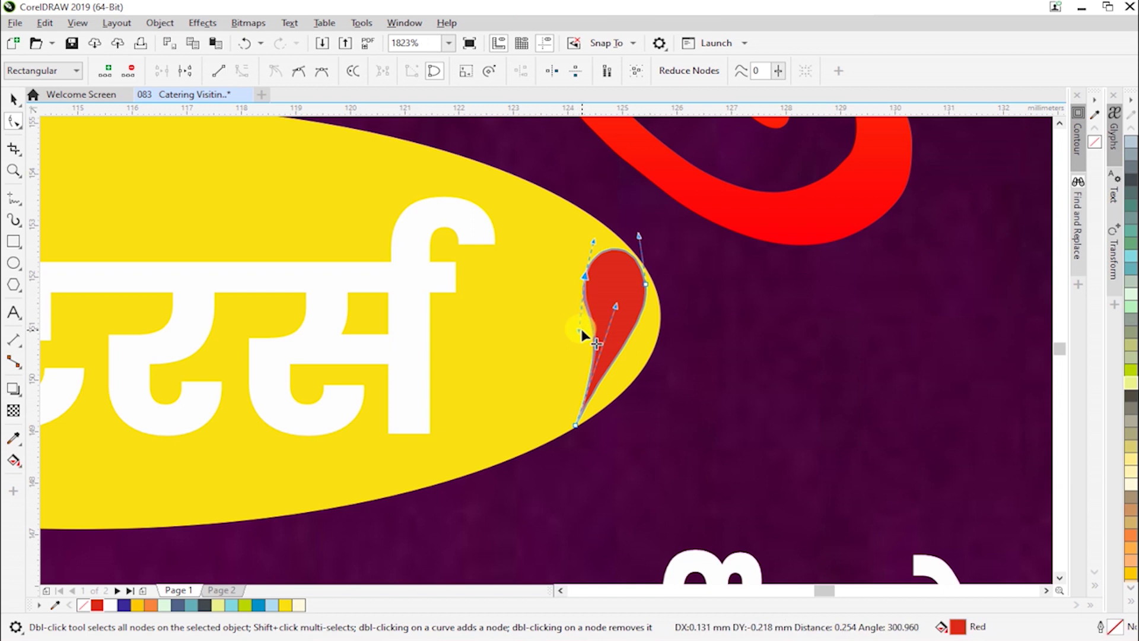
{"action": "key", "text": "space"}
{"action": "left_click", "coordinate": [651, 370]}
{"action": "key", "text": "F10"}
{"action": "left_click", "coordinate": [606, 332]}
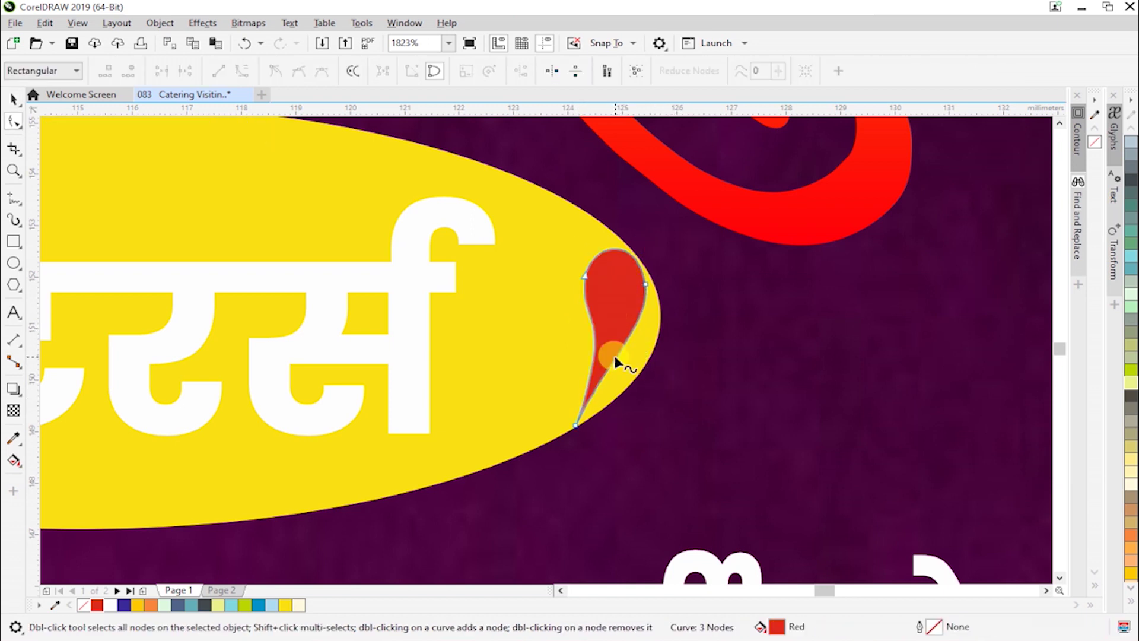
- Bow the drop's lower right edge outward along the ellipse and curve its left edge inward
{"action": "left_click_drag", "start_coordinate": [614, 358], "coordinate": [628, 383]}
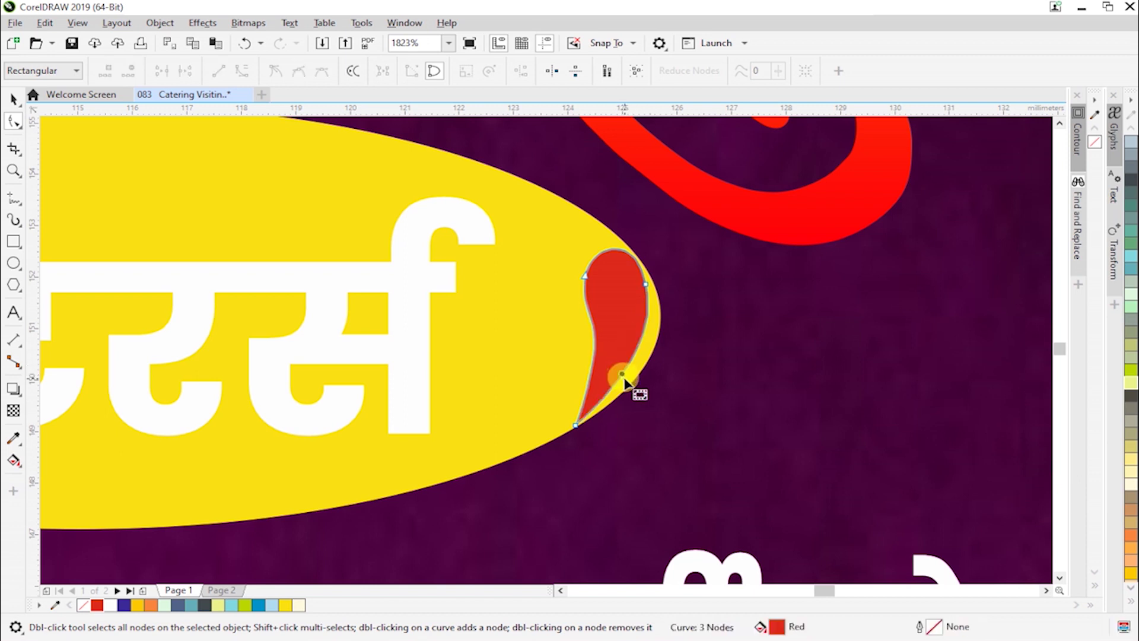
{"action": "left_click_drag", "start_coordinate": [595, 338], "coordinate": [636, 311]}
{"action": "left_click", "coordinate": [604, 322]}
{"action": "key", "text": "space"}
{"action": "left_click", "coordinate": [681, 412]}
- Lower and reshape the drop's rounded head by adjusting its top handle and right-hand node
{"action": "left_click", "coordinate": [627, 309]}
{"action": "key", "text": "space"}
{"action": "mouse_move", "coordinate": [637, 239]}
{"action": "left_mouse_down"}
{"action": "mouse_move", "coordinate": [613, 252]}
{"action": "mouse_move", "coordinate": [593, 242]}
{"action": "mouse_move", "coordinate": [641, 249]}
{"action": "left_mouse_up"}
{"action": "key", "text": "space"}
{"action": "double_click", "coordinate": [632, 323]}
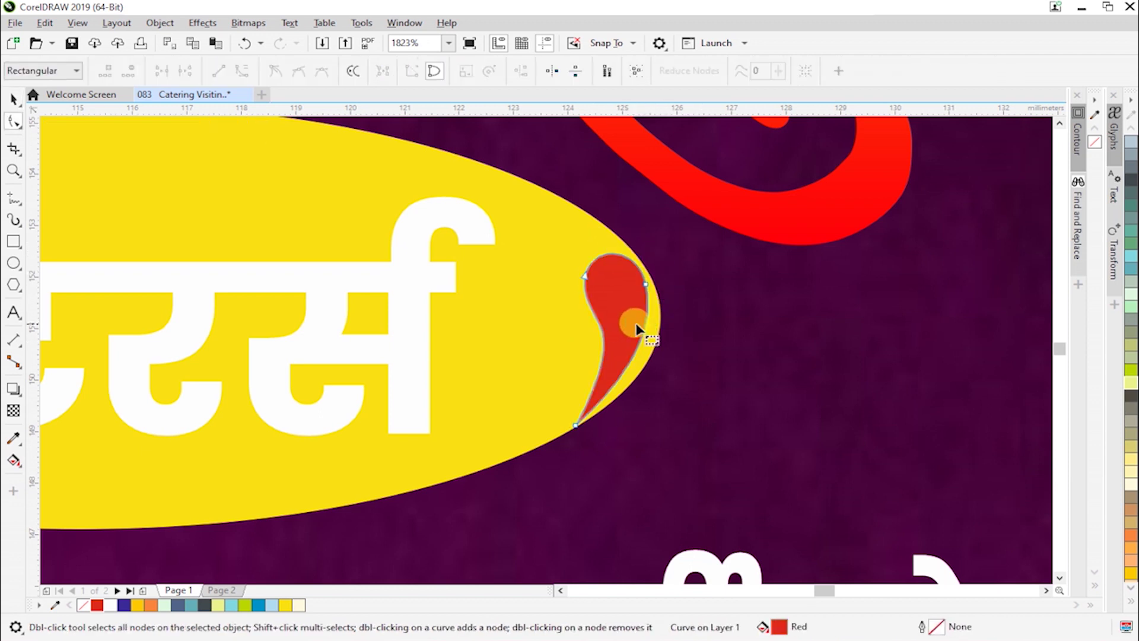
{"action": "key", "text": "space"}
{"action": "double_click", "coordinate": [639, 329]}
{"action": "left_click_drag", "start_coordinate": [644, 284], "coordinate": [628, 299]}
{"action": "key", "text": "space"}
- Rotate the reshaped drop slightly clockwise to follow the ellipse's edge and save the document
{"action": "left_click", "coordinate": [615, 336]}
{"action": "left_click_drag", "start_coordinate": [645, 248], "coordinate": [637, 318]}
{"action": "left_click", "coordinate": [692, 330]}
{"action": "key", "text": "ctrl+s"}
- Duplicate the drop to the left, rotate the copy counterclockwise and shrink it to about 0.9 × 2.5 mm beside the original
{"action": "left_click", "coordinate": [623, 316]}
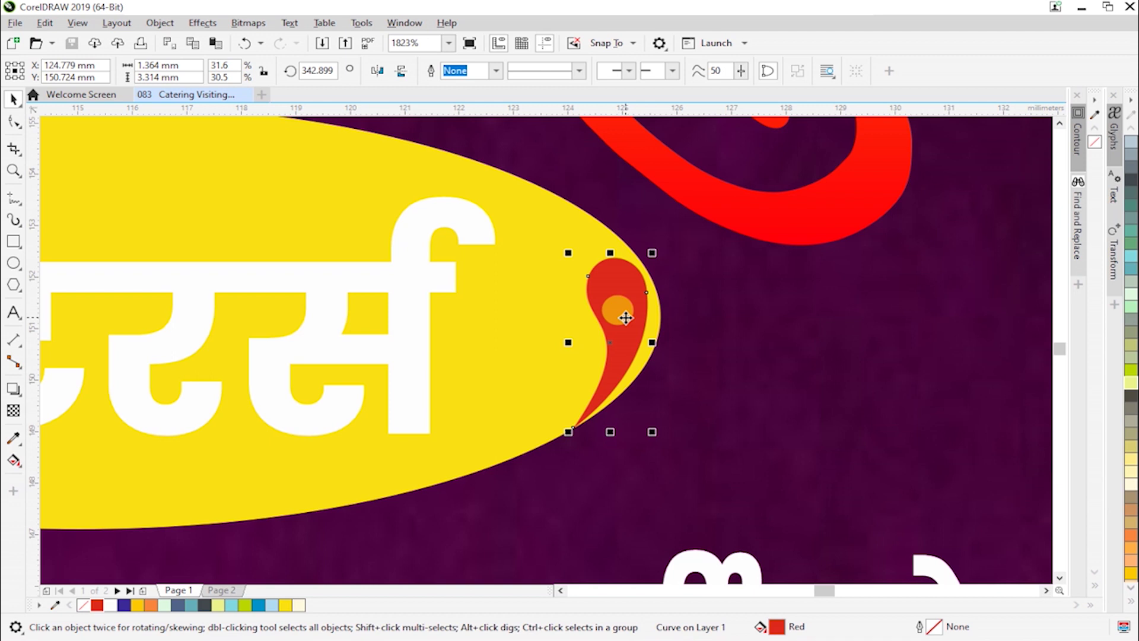
{"action": "left_click_drag", "start_coordinate": [625, 316], "coordinate": [582, 319]}
{"action": "left_click", "coordinate": [561, 294]}
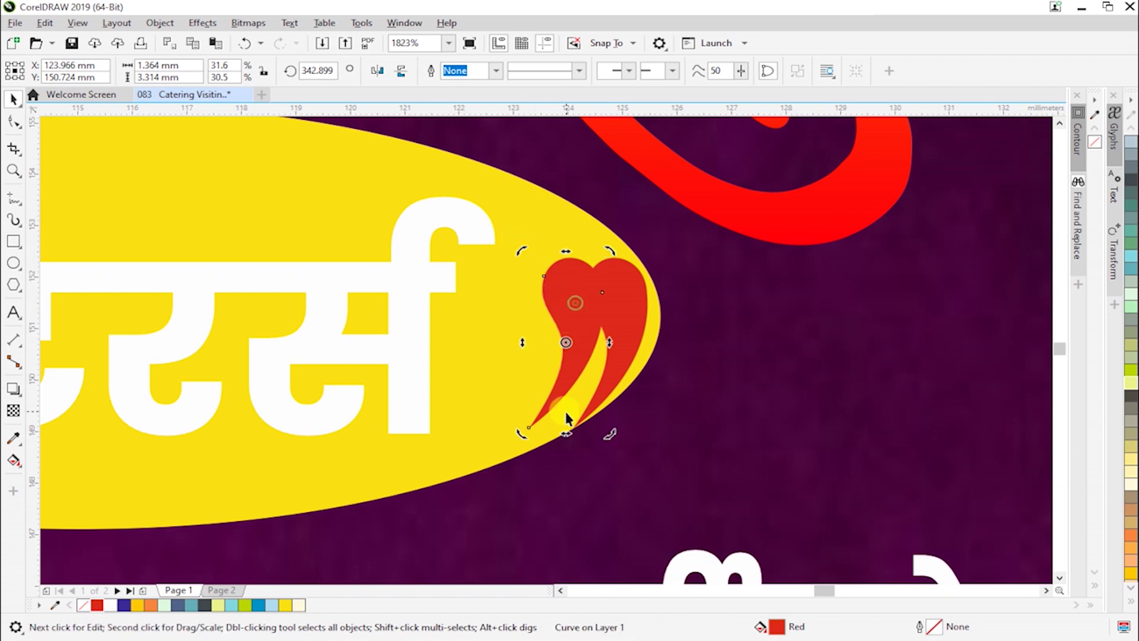
{"action": "left_click_drag", "start_coordinate": [567, 427], "coordinate": [567, 427]}
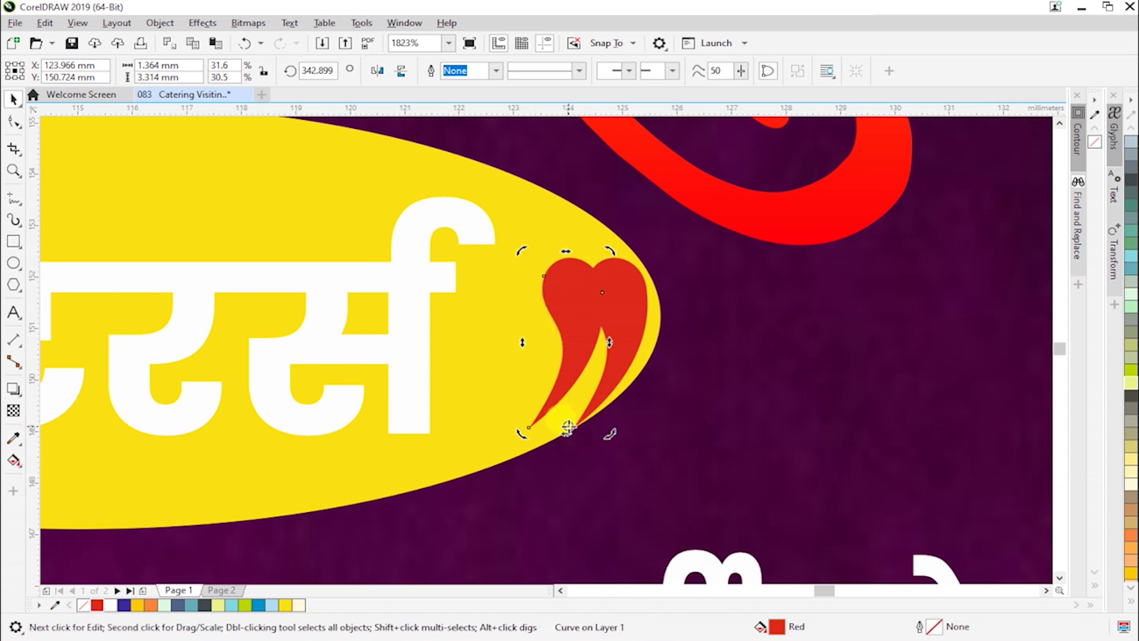
{"action": "left_click_drag", "start_coordinate": [522, 253], "coordinate": [532, 308]}
{"action": "left_click", "coordinate": [516, 267]}
{"action": "left_click_drag", "start_coordinate": [568, 375], "coordinate": [583, 371]}
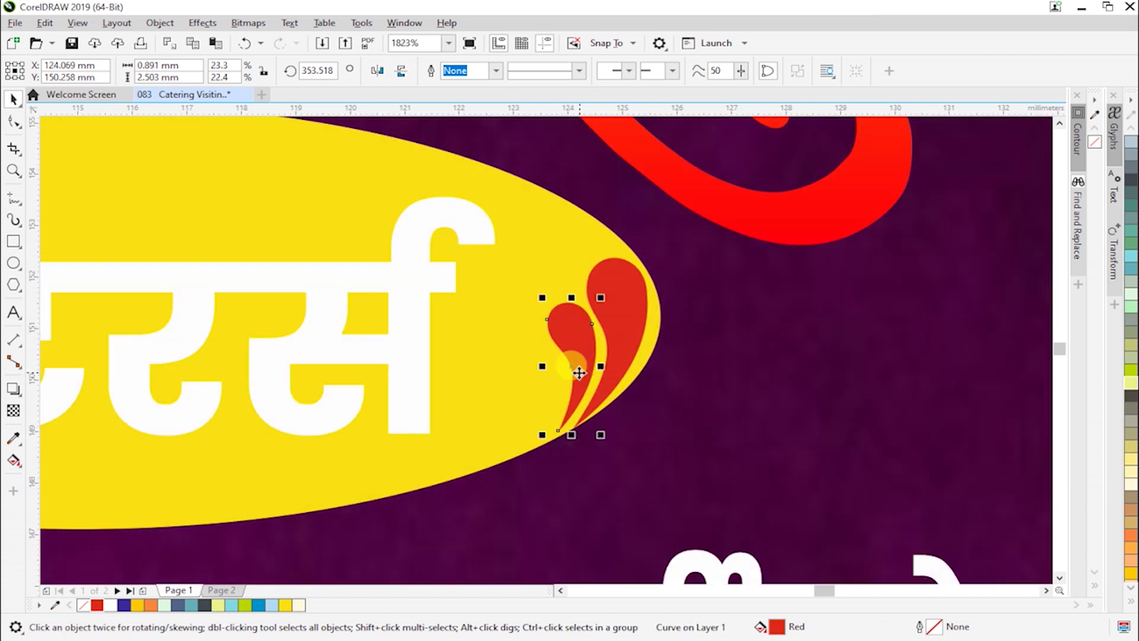
- Rotate the small drop slightly further counterclockwise and nudge it down so its tip meets the larger drop's tip
{"action": "left_click", "coordinate": [579, 374]}
{"action": "left_click_drag", "start_coordinate": [542, 297], "coordinate": [539, 297]}
{"action": "left_click_drag", "start_coordinate": [563, 344], "coordinate": [563, 348]}
{"action": "left_click", "coordinate": [606, 388], "text": "shift"}
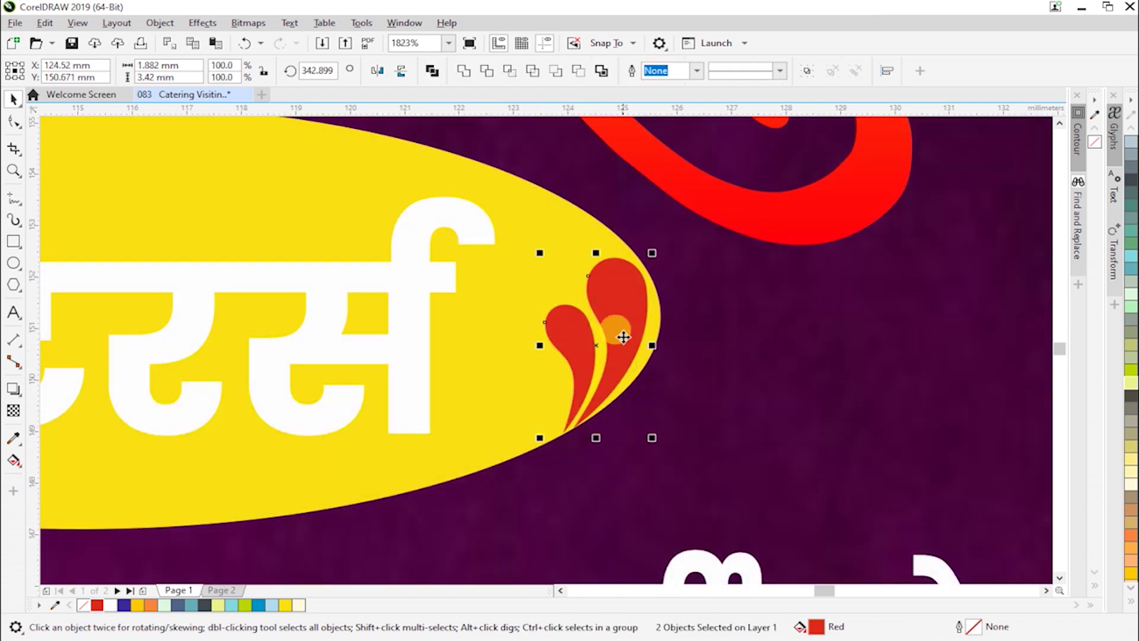
{"action": "left_click", "coordinate": [618, 326]}
{"action": "left_click", "coordinate": [650, 258]}
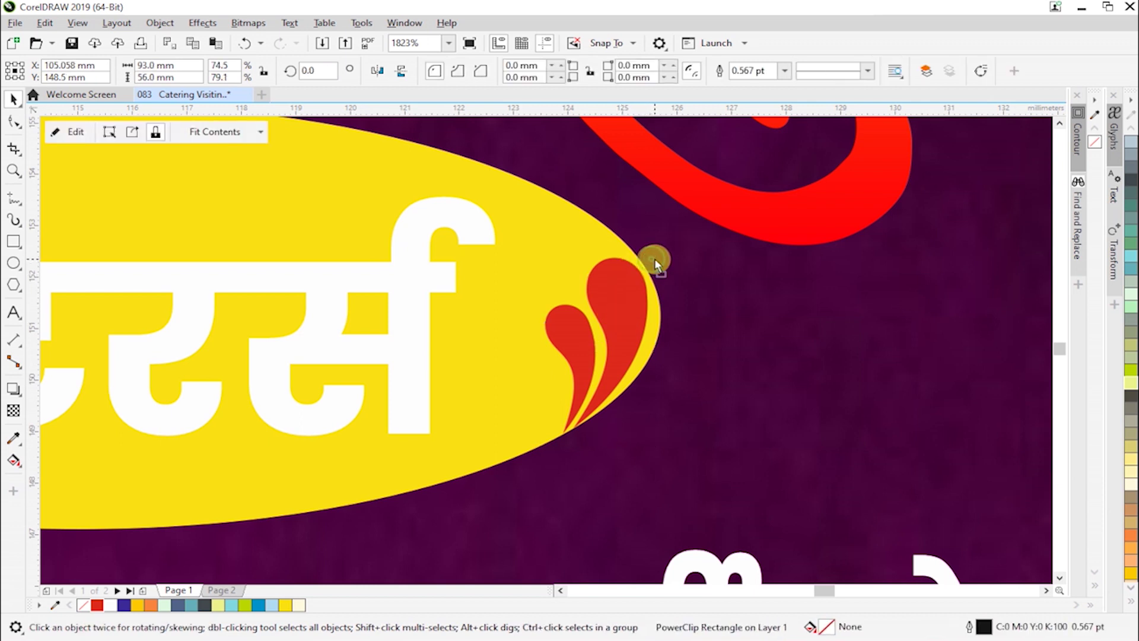
{"action": "left_click", "coordinate": [639, 315]}
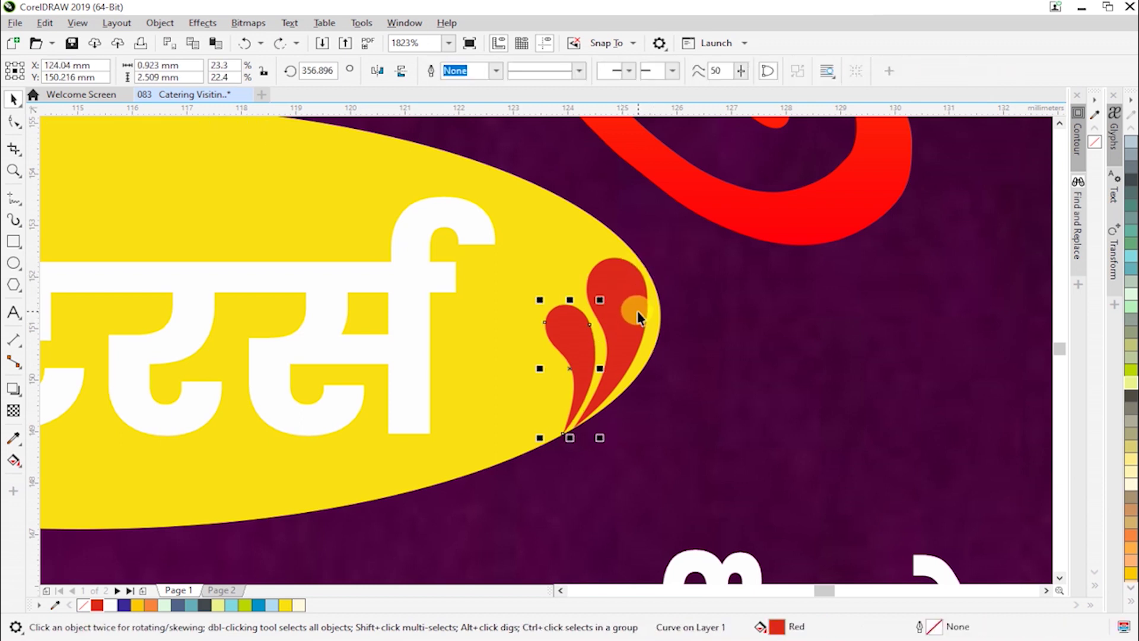
- Select both red drops and rotate them together slightly clockwise
{"action": "left_click", "coordinate": [639, 315], "text": "shift"}
{"action": "left_click", "coordinate": [639, 314]}
{"action": "left_click_drag", "start_coordinate": [648, 248], "coordinate": [649, 247]}
{"action": "scroll", "coordinate": [615, 400], "scroll_direction": "down", "scroll_amount": 4}
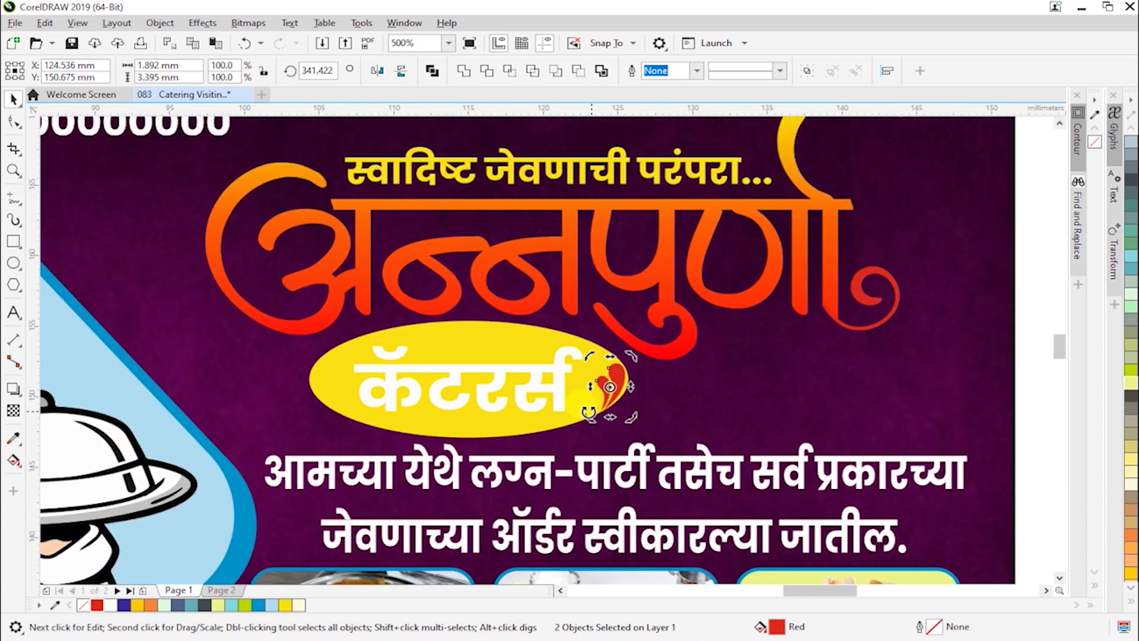
- Shrink both red drops together to about 1.7 × 3.1 mm and nudge them toward the ellipse's right edge
{"action": "scroll", "coordinate": [630, 413], "scroll_direction": "up", "scroll_amount": 3}
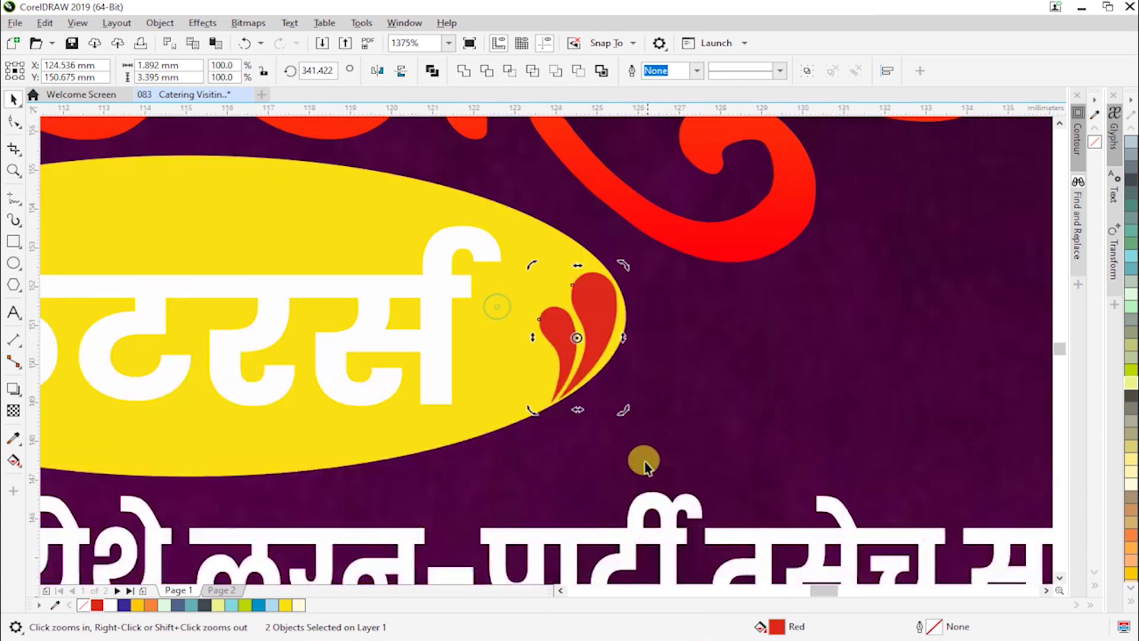
{"action": "left_click", "coordinate": [599, 340]}
{"action": "left_click_drag", "start_coordinate": [623, 409], "coordinate": [617, 402]}
{"action": "left_click_drag", "start_coordinate": [602, 338], "coordinate": [607, 339]}
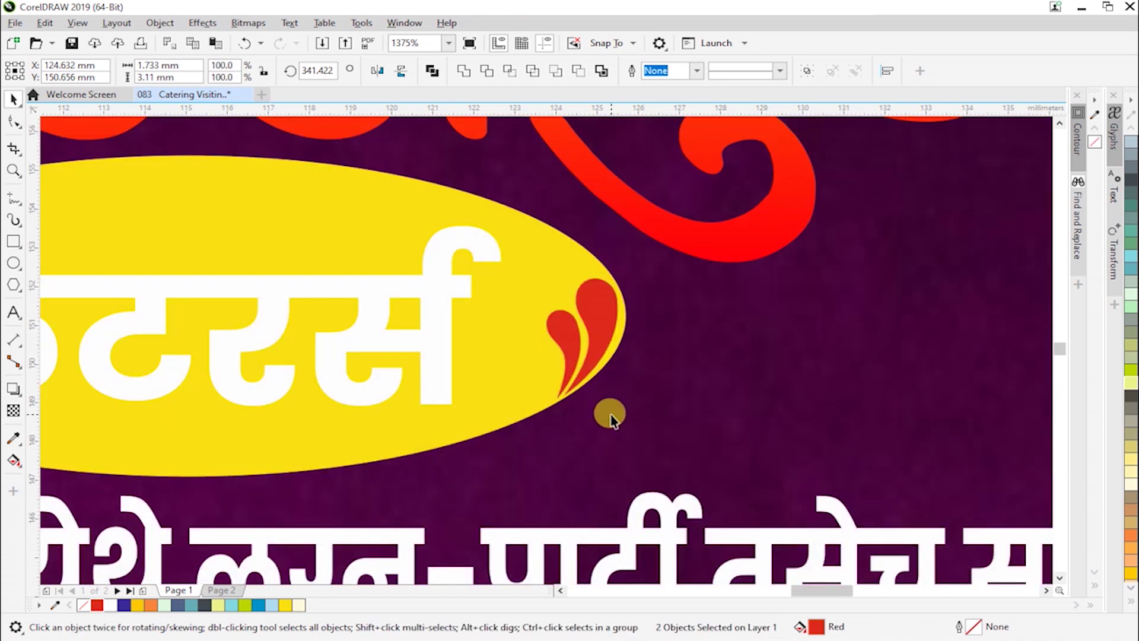
- Duplicate the drop pair to the ellipse's left end, mirror the copy horizontally and nudge it against the edge
{"action": "scroll", "coordinate": [596, 421], "scroll_direction": "down", "scroll_amount": 4}
{"action": "scroll", "coordinate": [249, 310], "scroll_direction": "up", "scroll_amount": 2}
{"action": "left_click_drag", "start_coordinate": [681, 408], "coordinate": [371, 416]}
{"action": "right_click", "coordinate": [371, 417]}
{"action": "key", "text": "F2"}
{"action": "left_click_drag", "start_coordinate": [307, 279], "coordinate": [696, 432]}
{"action": "left_click", "coordinate": [376, 71]}
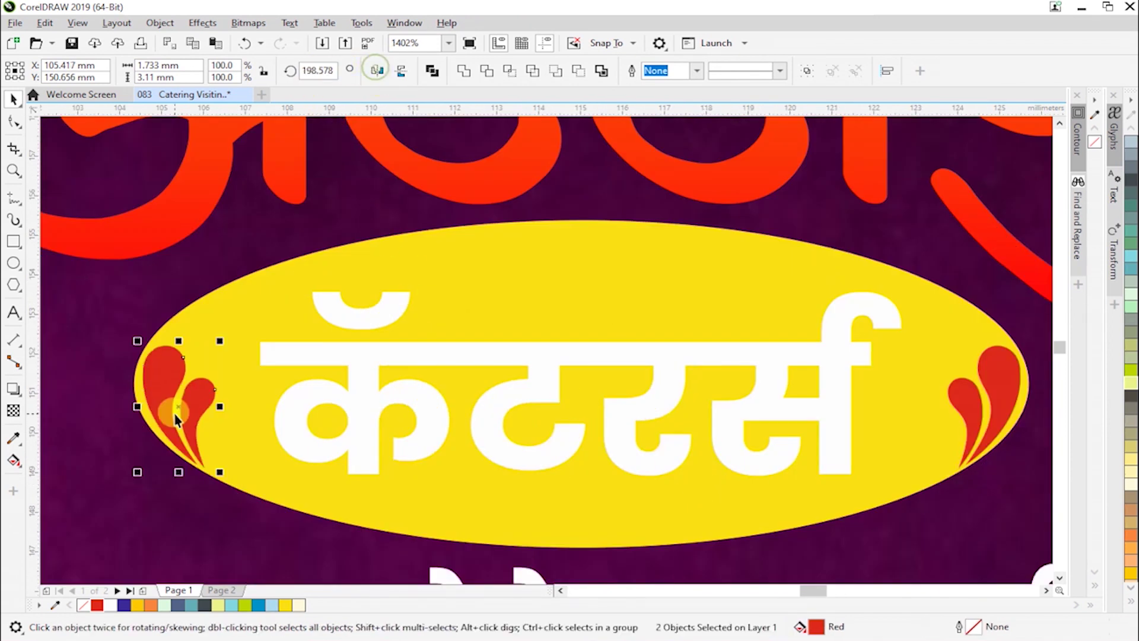
{"action": "left_click_drag", "start_coordinate": [189, 408], "coordinate": [187, 408]}
- Group the left and right drop pairs and centre the group horizontally on the yellow ellipse
{"action": "left_click", "coordinate": [964, 394], "text": "shift"}
{"action": "left_click", "coordinate": [1004, 379], "text": "shift"}
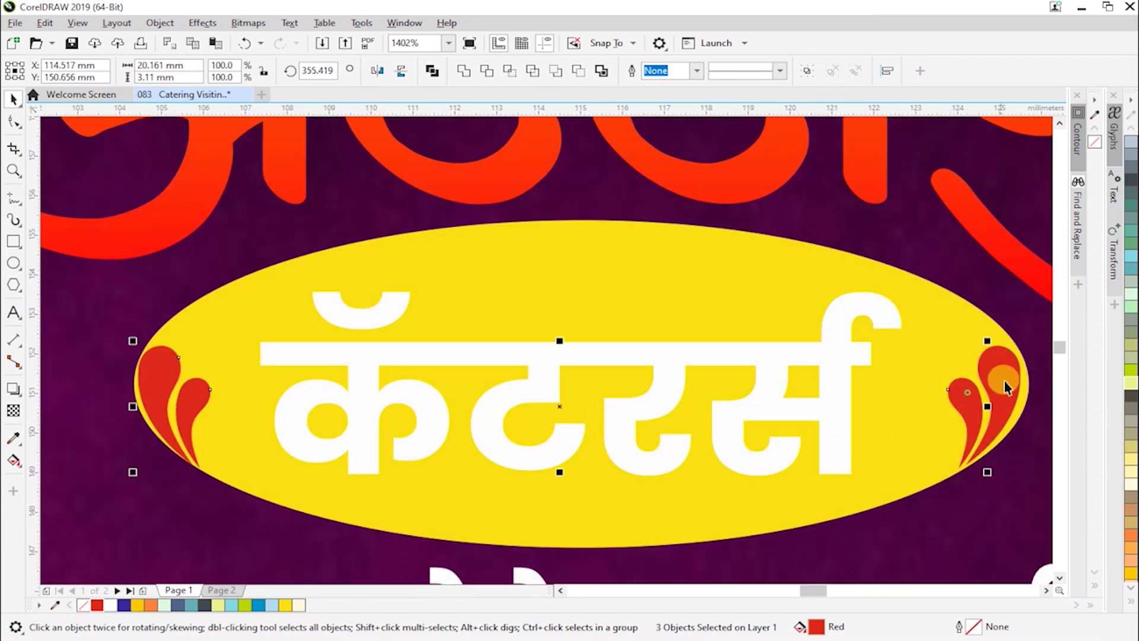
{"action": "key", "text": "ctrl+g"}
{"action": "left_click", "coordinate": [904, 478], "text": "shift"}
{"action": "key", "text": "c"}
{"action": "left_click", "coordinate": [876, 545]}
- Fill the text कॅटरर्स on the yellow ellipse with dark blue
{"action": "left_click", "coordinate": [526, 351]}
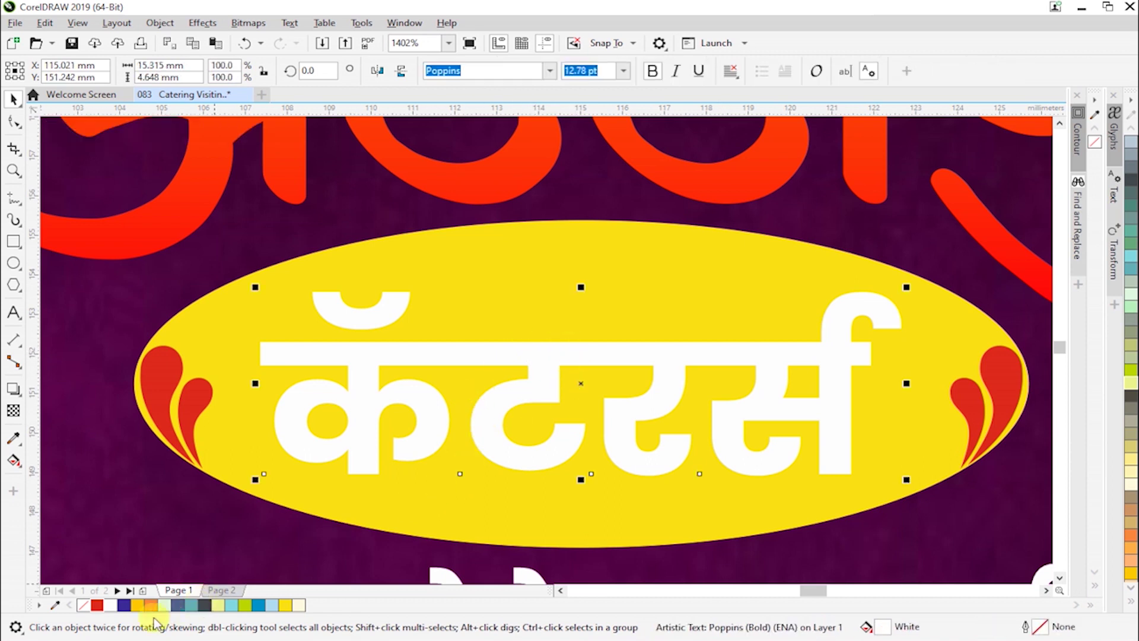
{"action": "left_click", "coordinate": [124, 605]}
{"action": "left_click", "coordinate": [650, 511]}
- Narrow the address text on the yellow strip from its left end to about 81 mm wide, making room before it
{"action": "scroll", "coordinate": [651, 512], "scroll_direction": "down", "scroll_amount": 4}
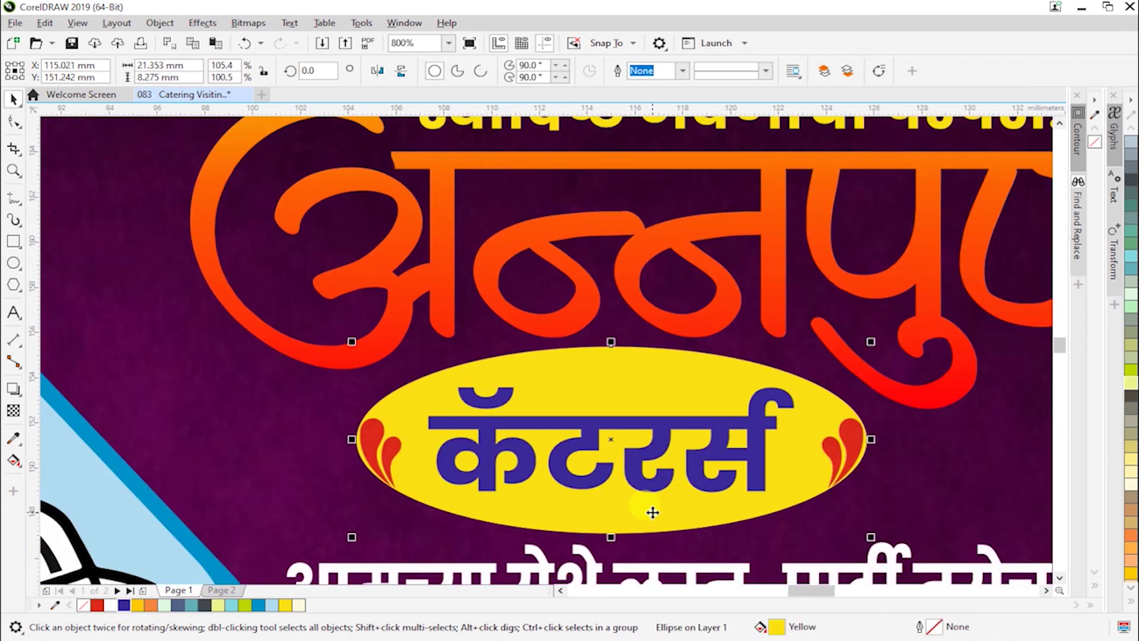
{"action": "scroll", "coordinate": [791, 511], "scroll_direction": "down", "scroll_amount": 2}
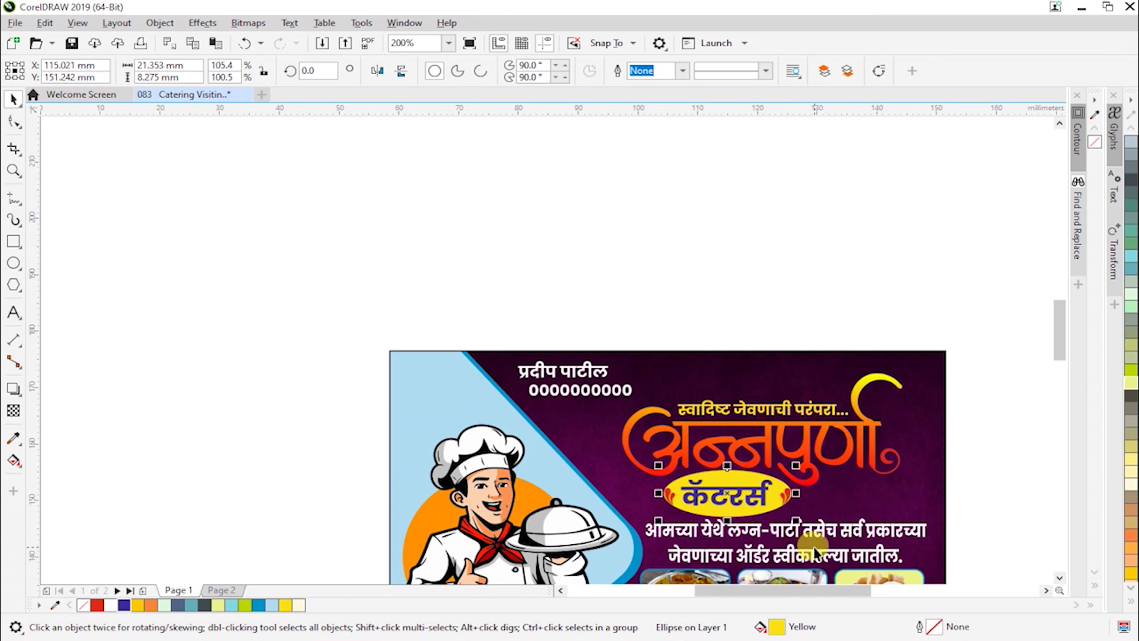
{"action": "left_click", "coordinate": [1059, 578]}
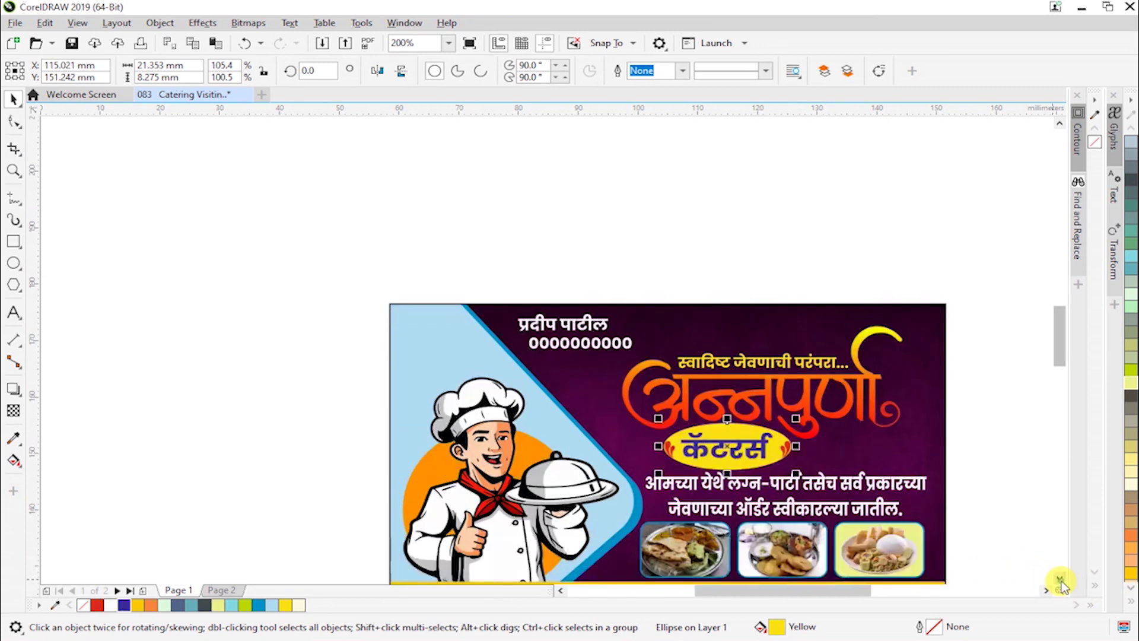
{"action": "left_click", "coordinate": [1059, 578]}
{"action": "left_click", "coordinate": [939, 549]}
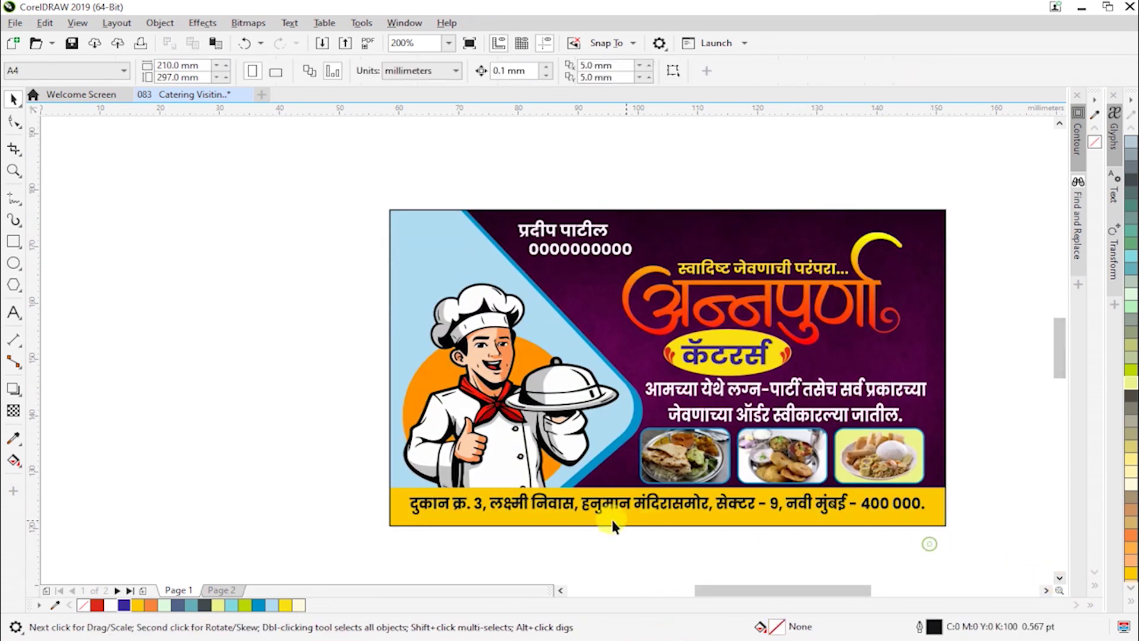
{"action": "left_click", "coordinate": [529, 499]}
{"action": "left_click", "coordinate": [409, 506]}
{"action": "left_click_drag", "start_coordinate": [415, 507], "coordinate": [441, 508]}
{"action": "left_click", "coordinate": [478, 550]}
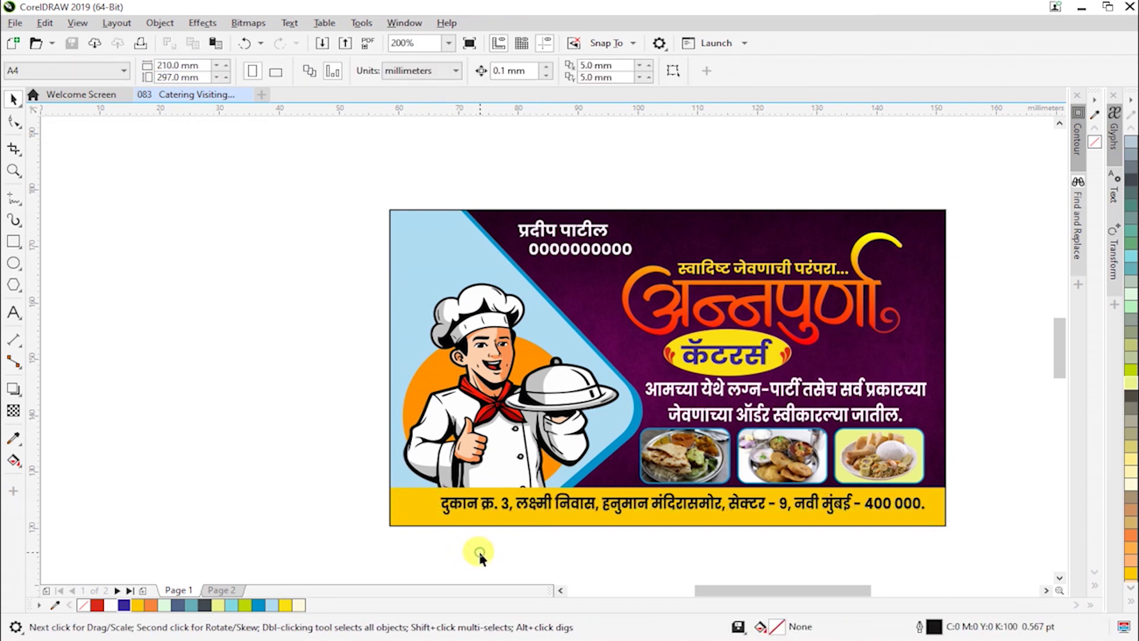
- Place the red location pin before the address, scale it to about 1.8 × 3 mm and nudge the text toward it
{"action": "key", "text": "F3"}
{"action": "scroll", "coordinate": [241, 484], "scroll_direction": "down", "scroll_amount": 1}
{"action": "left_click_drag", "start_coordinate": [313, 522], "coordinate": [427, 312]}
{"action": "left_click_drag", "start_coordinate": [351, 270], "coordinate": [447, 363]}
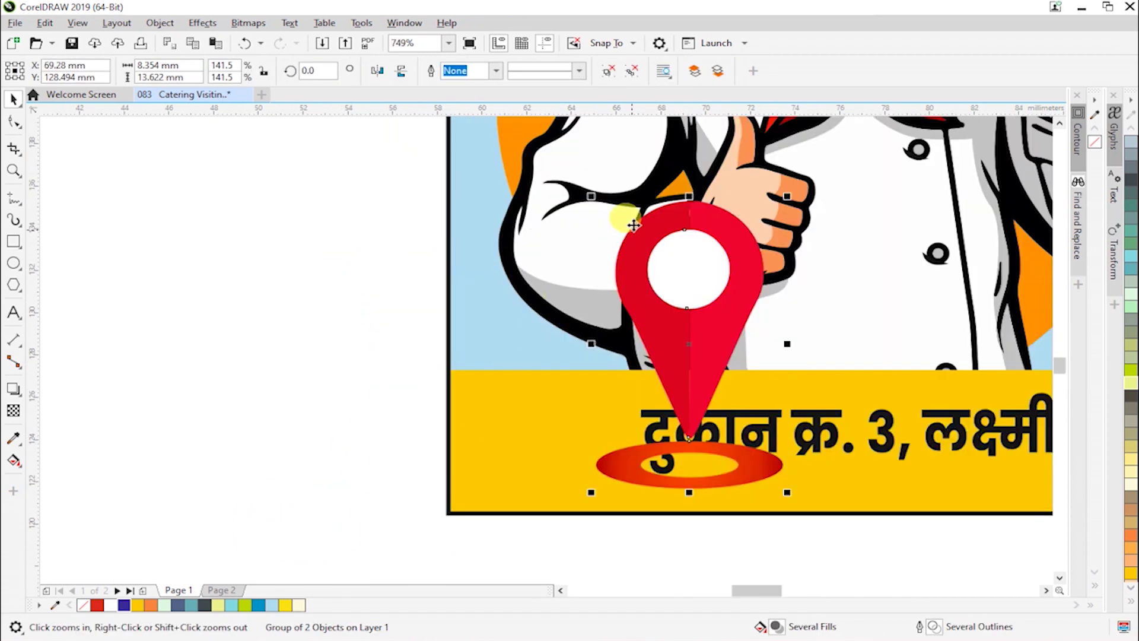
{"action": "left_click_drag", "start_coordinate": [787, 197], "coordinate": [587, 467]}
{"action": "left_click", "coordinate": [618, 487]}
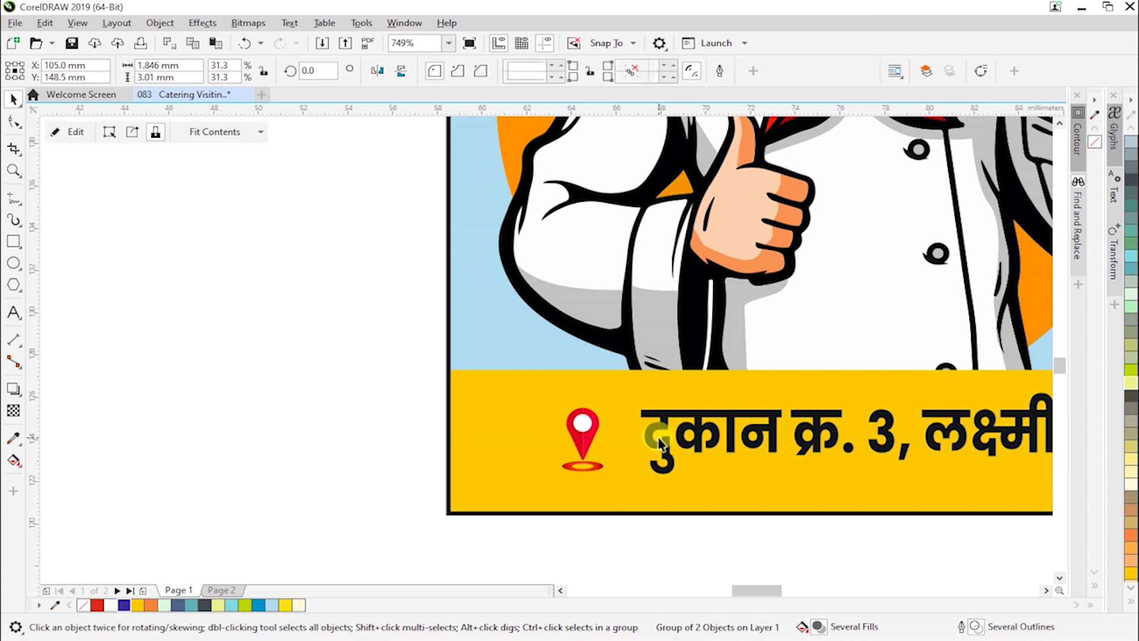
{"action": "left_click_drag", "start_coordinate": [659, 440], "coordinate": [653, 441]}
- Select the location pin and address text together and centre them horizontally on the card's yellow strip
{"action": "scroll", "coordinate": [661, 521], "scroll_direction": "down", "scroll_amount": 5}
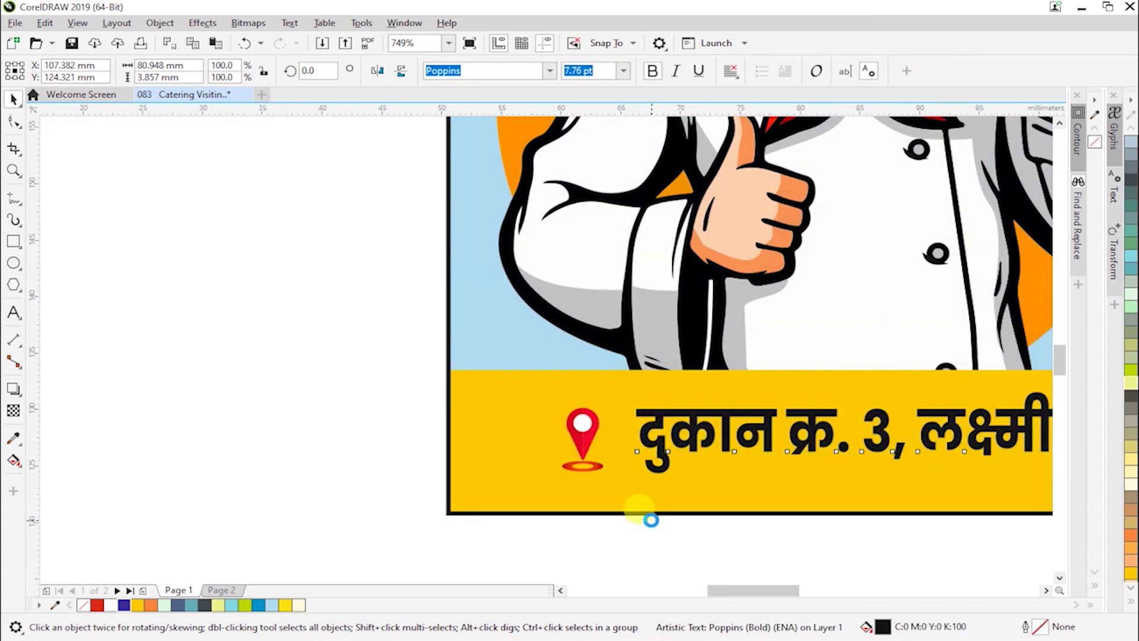
{"action": "key", "text": "F2"}
{"action": "left_click_drag", "start_coordinate": [581, 465], "coordinate": [886, 544]}
{"action": "left_click", "coordinate": [752, 549]}
{"action": "left_click_drag", "start_coordinate": [247, 356], "coordinate": [341, 410]}
{"action": "key", "text": "ctrl+z"}
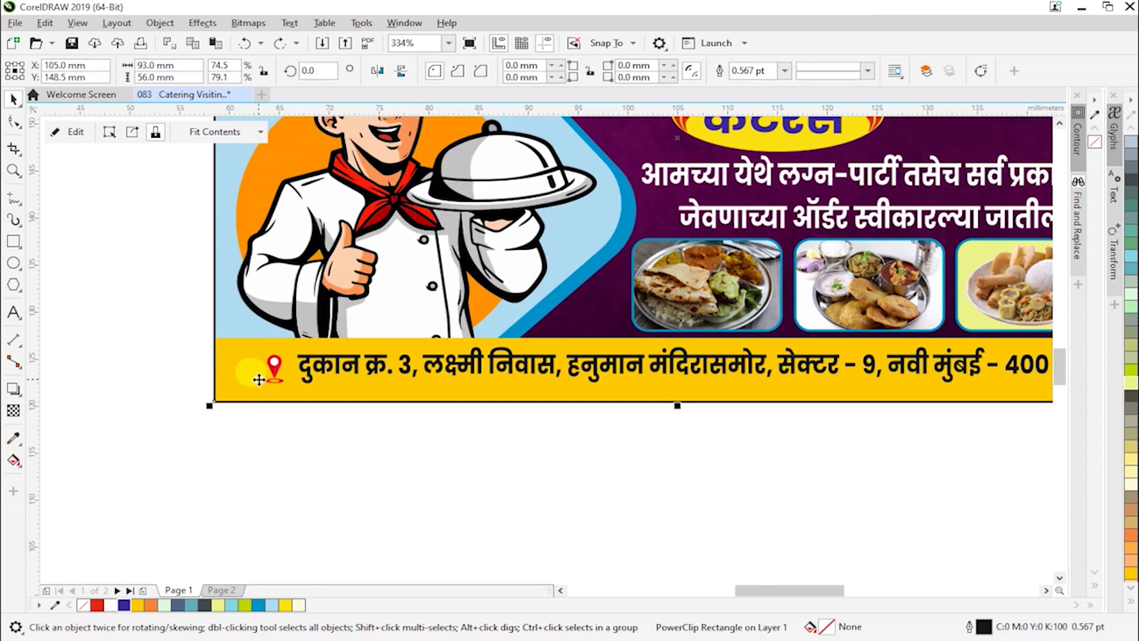
{"action": "left_click", "coordinate": [378, 363]}
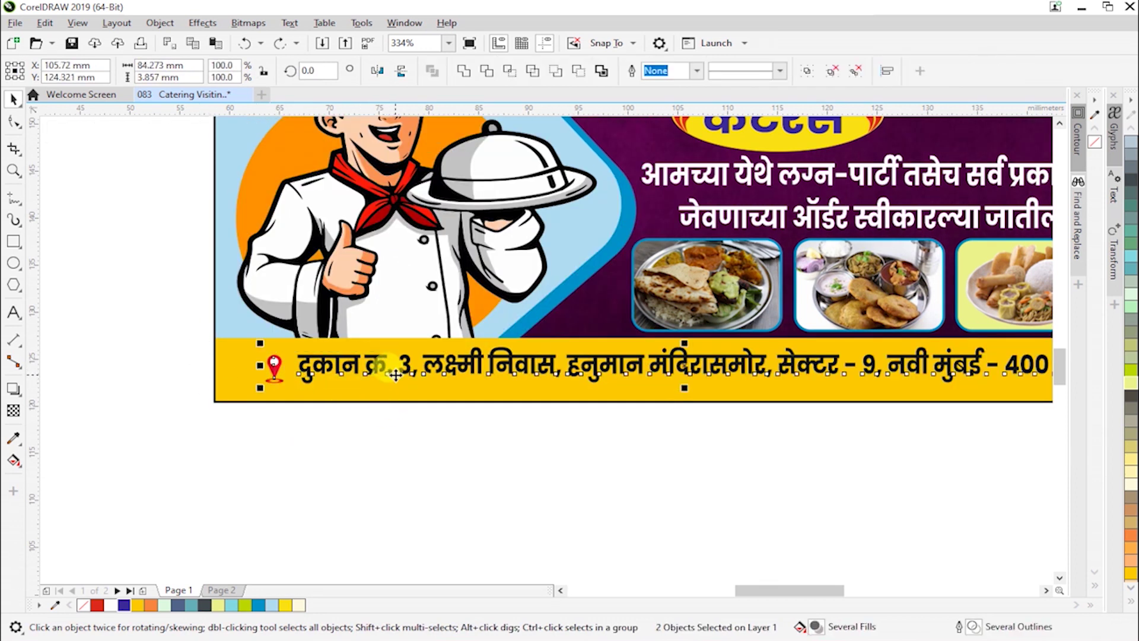
{"action": "left_click", "coordinate": [426, 408]}
{"action": "scroll", "coordinate": [475, 430], "scroll_direction": "down", "scroll_amount": 3}
{"action": "key", "text": "z"}
{"action": "left_click_drag", "start_coordinate": [407, 292], "coordinate": [655, 433]}
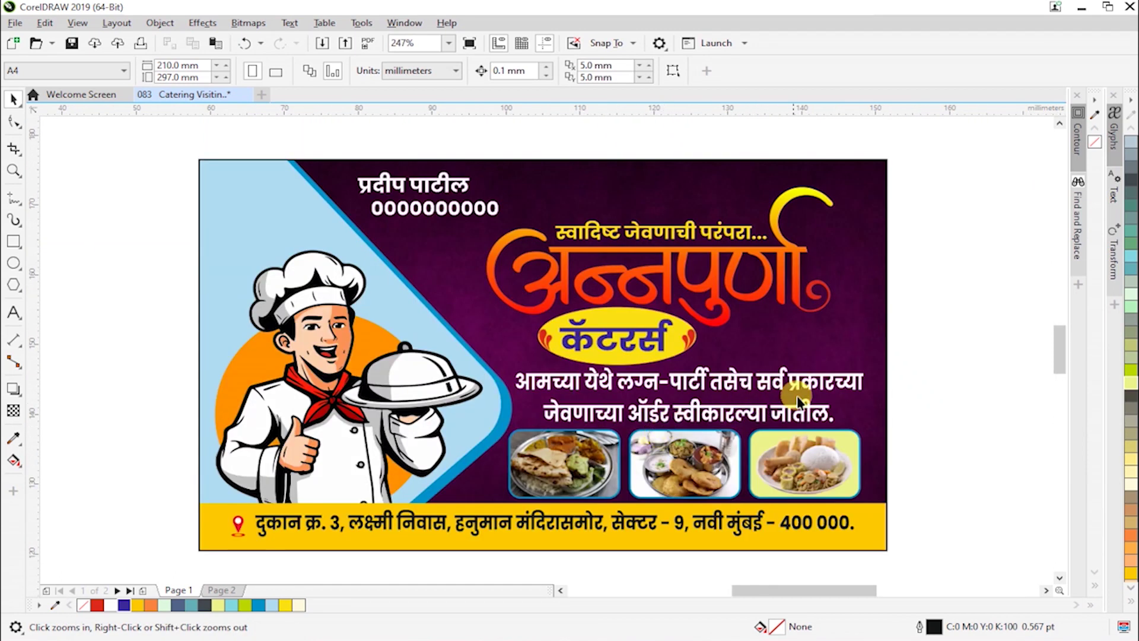
{"action": "left_click", "coordinate": [858, 388]}
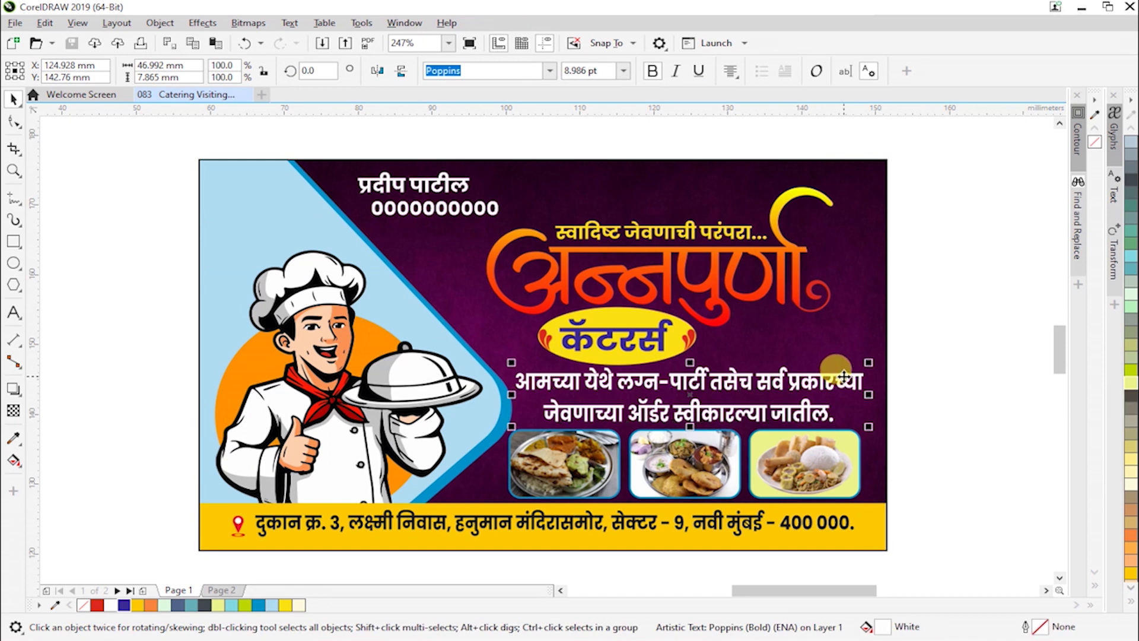
{"action": "double_click", "coordinate": [842, 375]}
{"action": "key", "text": "Escape"}
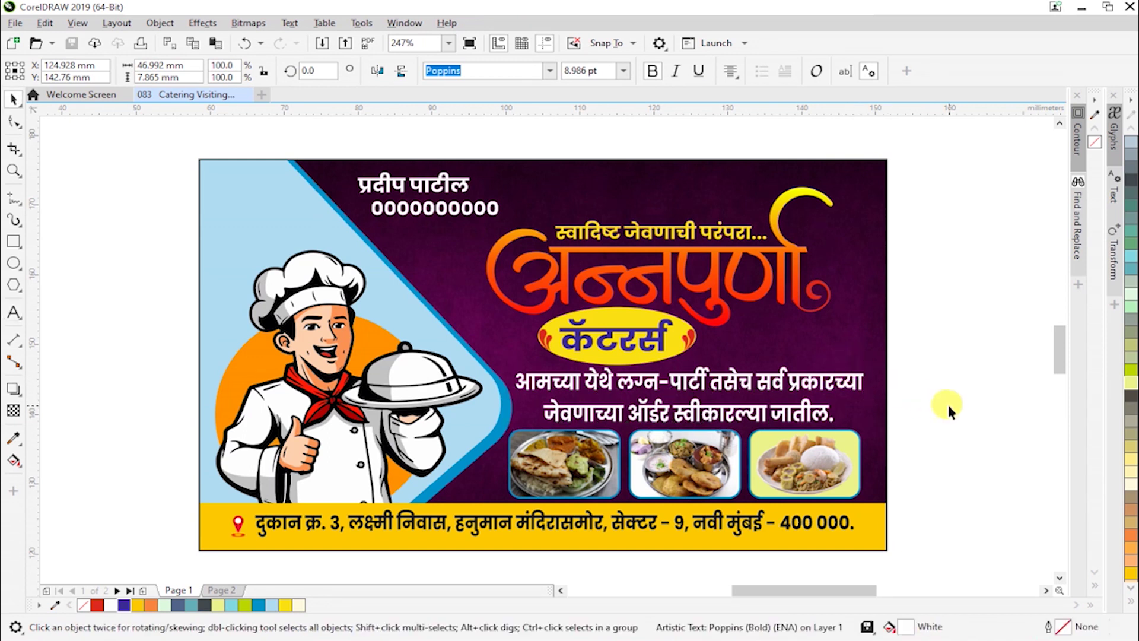
{"action": "key", "text": "Escape"}
- Tighten the line spacing of the white two-line order text above the food pictures
{"action": "key", "text": "z"}
{"action": "left_click_drag", "start_coordinate": [687, 324], "coordinate": [961, 460]}
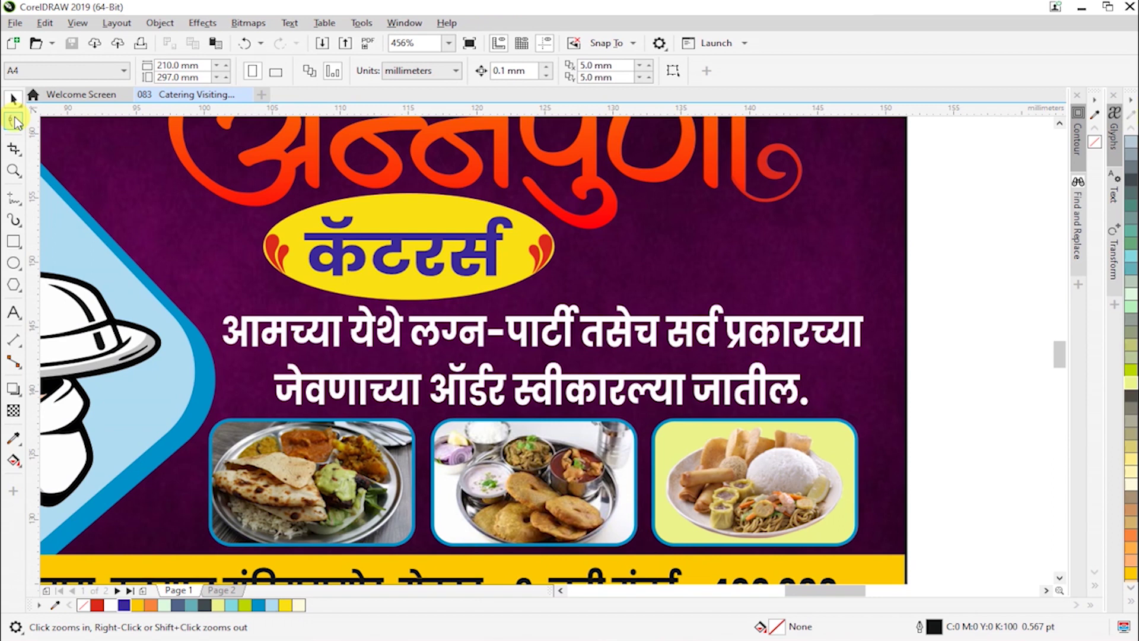
{"action": "left_click", "coordinate": [16, 122]}
{"action": "left_click", "coordinate": [280, 390]}
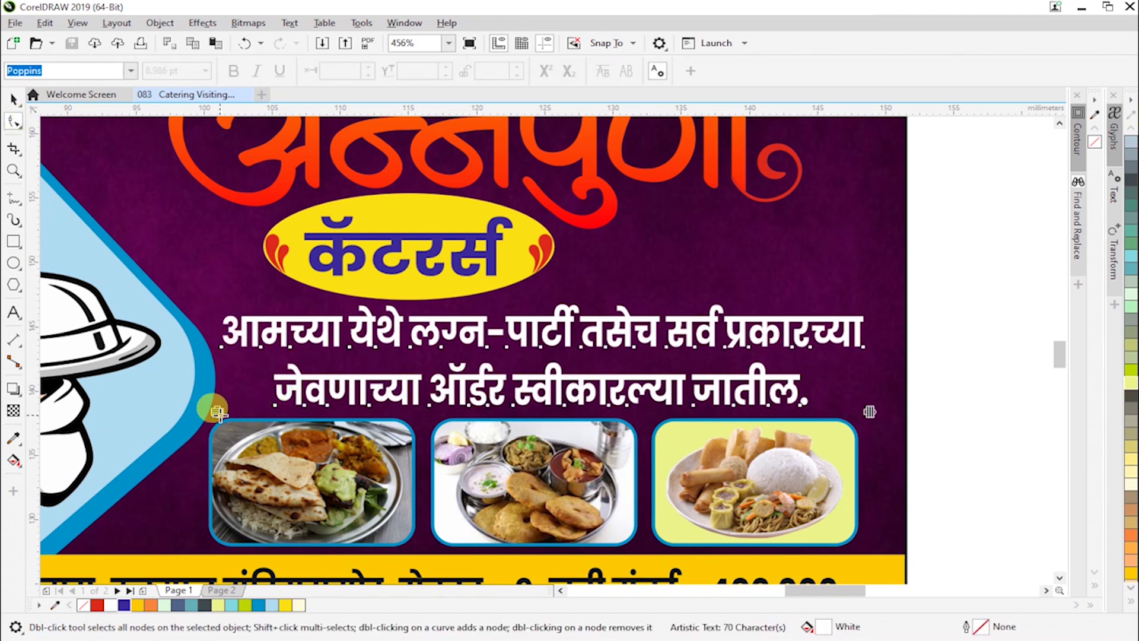
{"action": "key", "text": "space"}
- Adjust the position of the two-line order text and stretch it to about 47.4 mm wide
{"action": "left_click", "coordinate": [537, 408]}
{"action": "left_click_drag", "start_coordinate": [540, 409], "coordinate": [551, 375]}
{"action": "left_click_drag", "start_coordinate": [866, 357], "coordinate": [872, 357]}
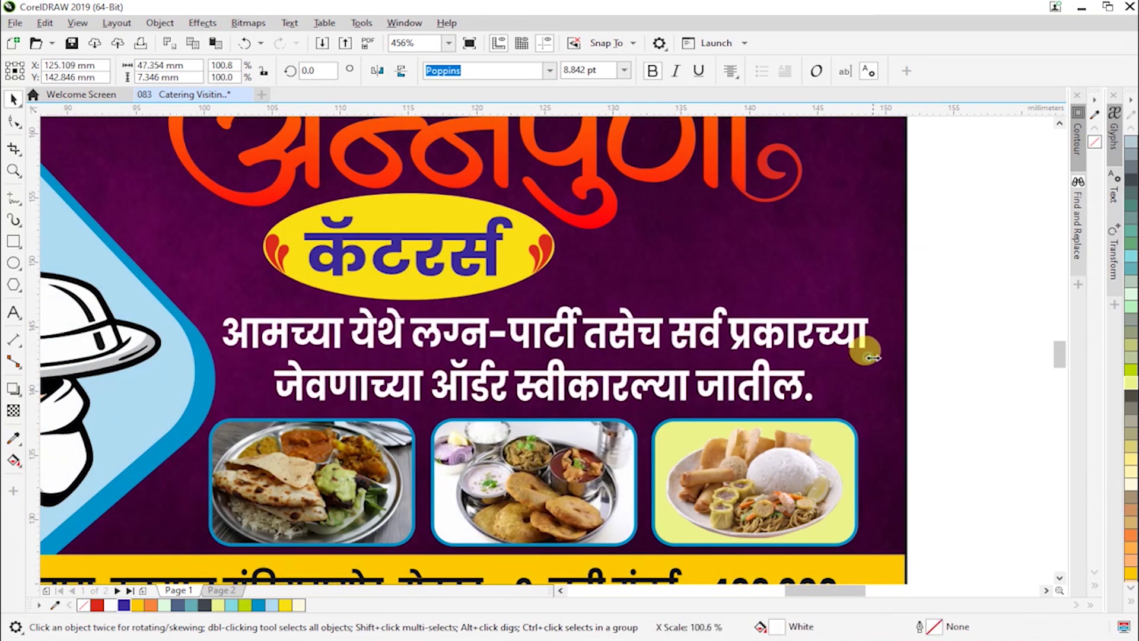
{"action": "left_click", "coordinate": [953, 368]}
- Save the visiting card document
{"action": "key", "text": "F3"}
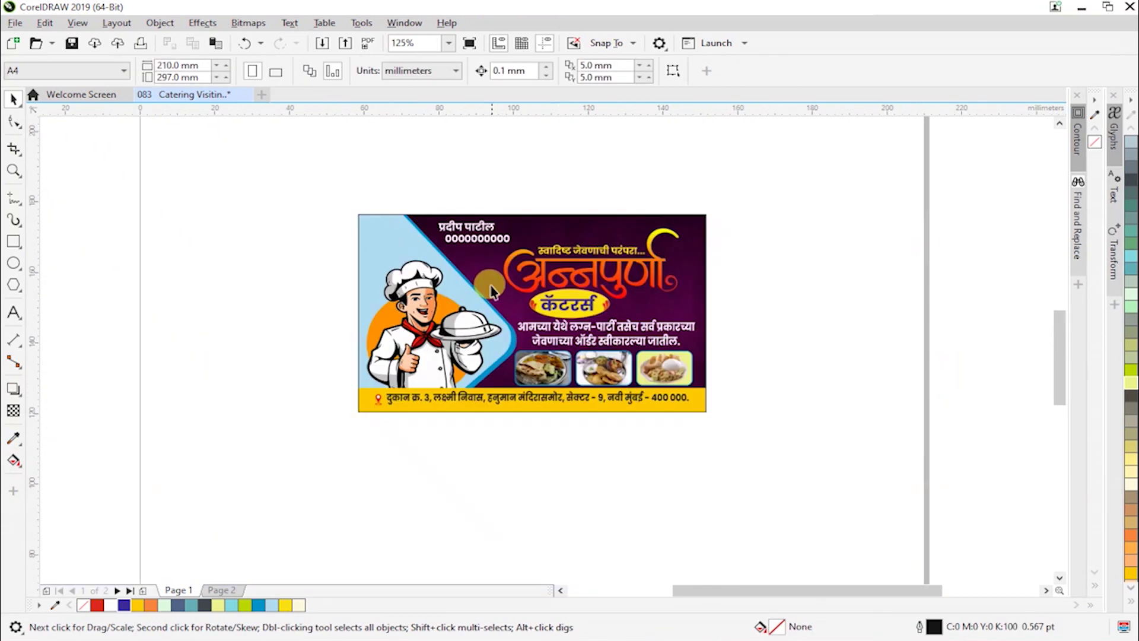
{"action": "key", "text": "z"}
{"action": "left_click_drag", "start_coordinate": [356, 183], "coordinate": [775, 462]}
{"action": "key", "text": "ctrl+s"}
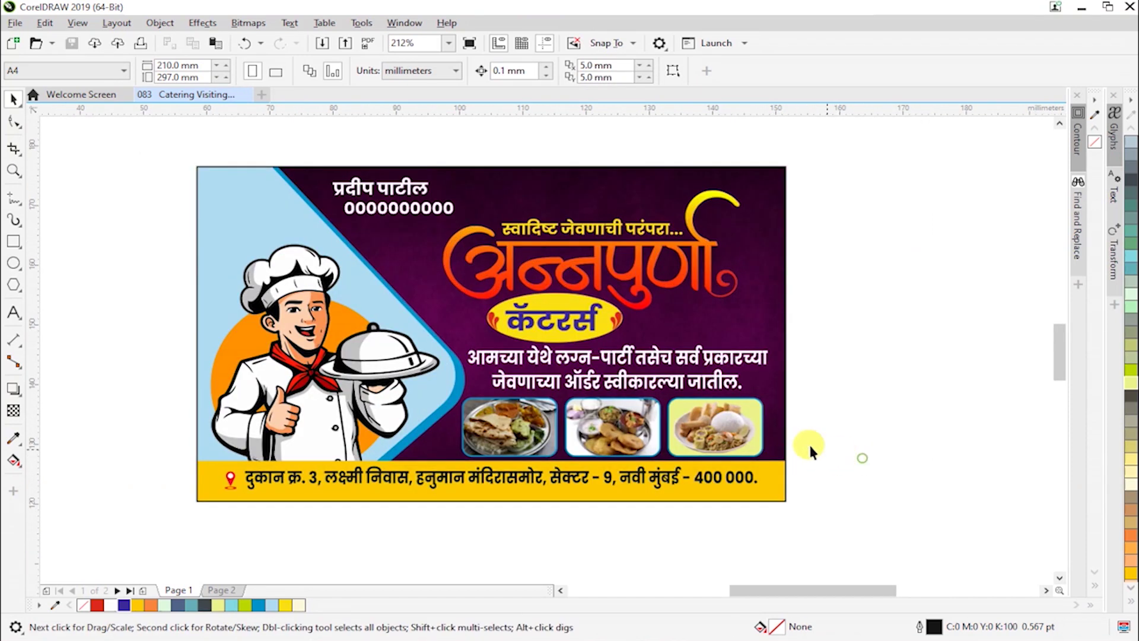
- Remove the black outline from the card's background rectangle
{"action": "key", "text": "z"}
{"action": "left_click_drag", "start_coordinate": [184, 158], "coordinate": [821, 512]}
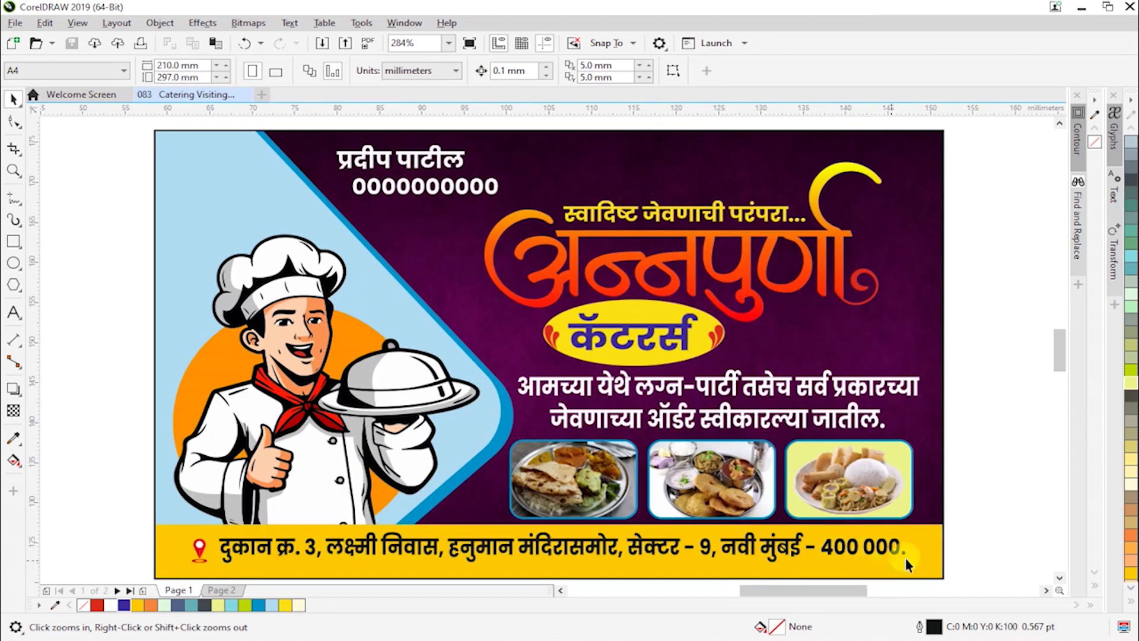
{"action": "left_click", "coordinate": [963, 554]}
{"action": "left_click", "coordinate": [914, 261]}
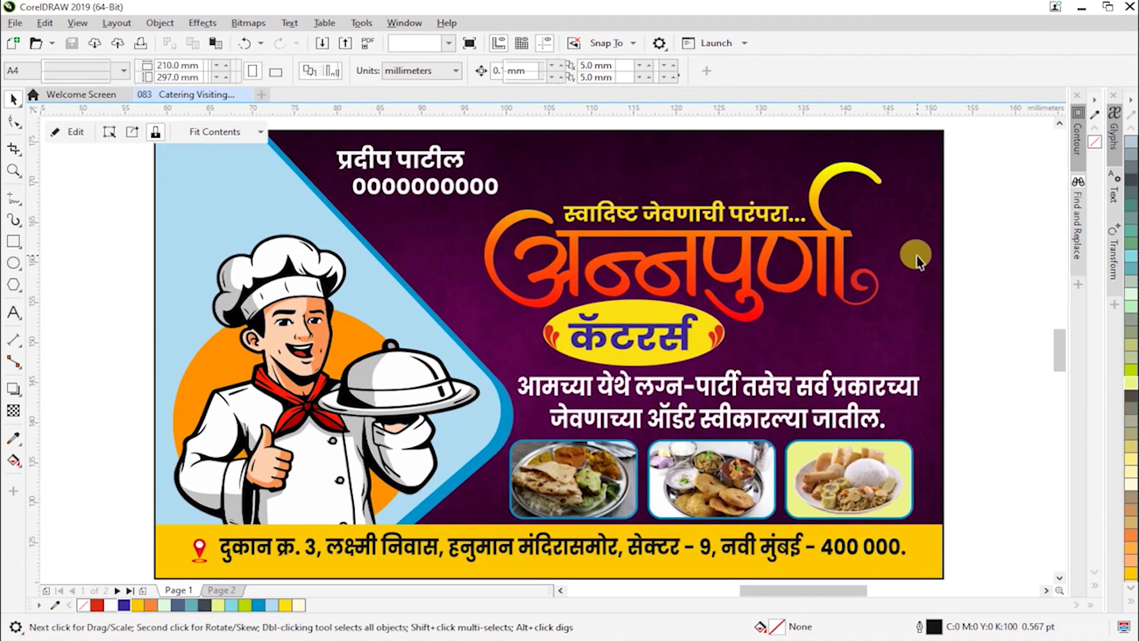
{"action": "left_click", "coordinate": [1005, 294]}
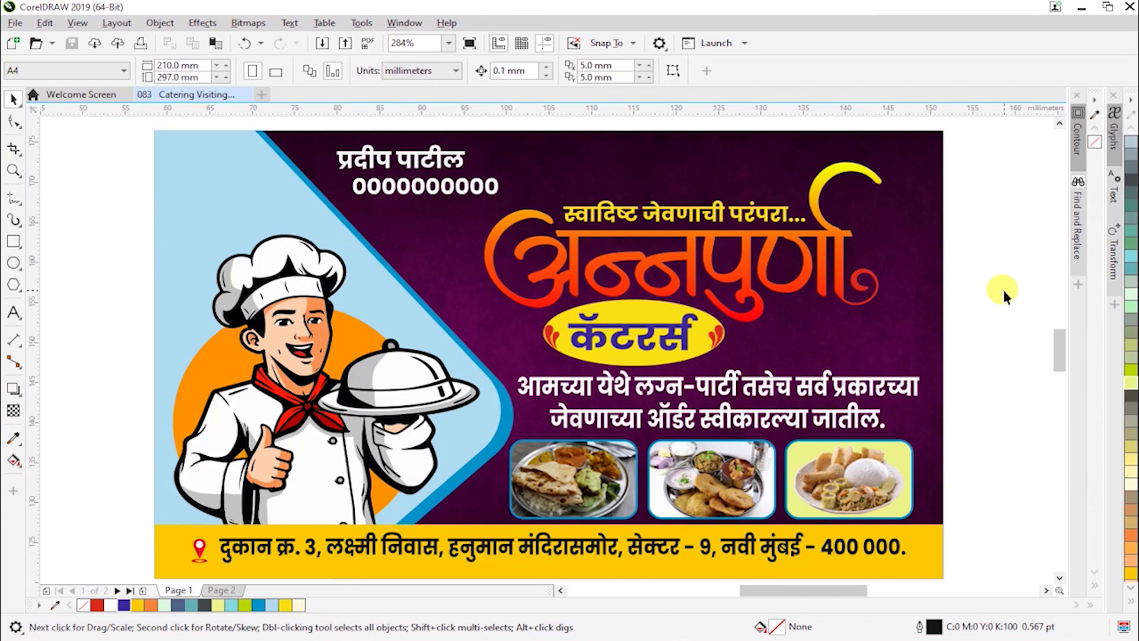
{"action": "left_click", "coordinate": [443, 191]}
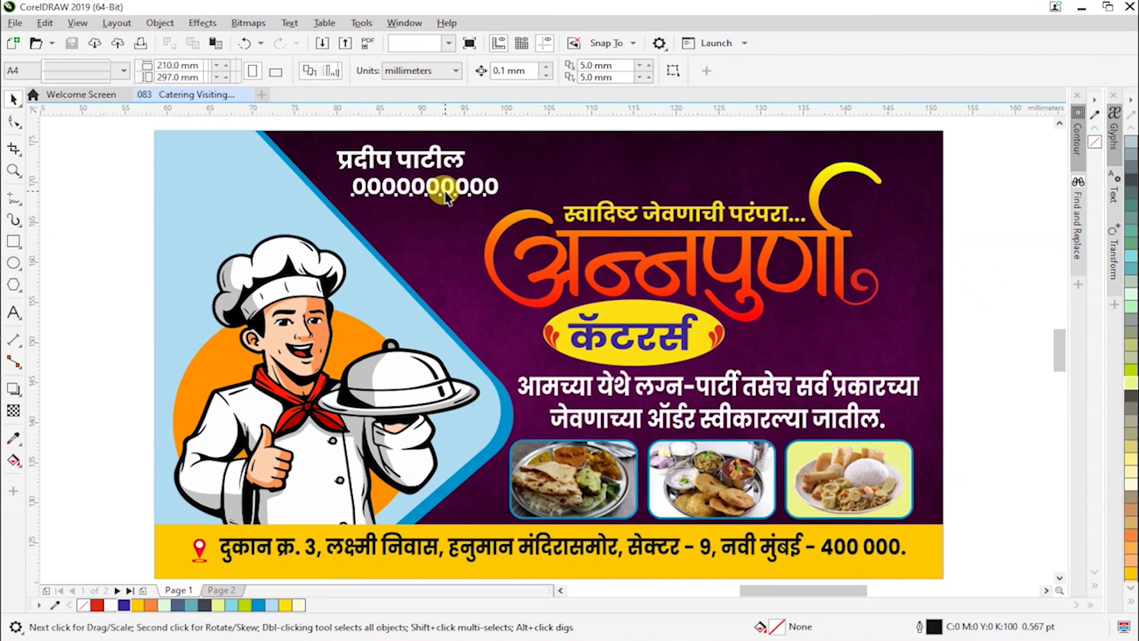
{"action": "left_click", "coordinate": [435, 155], "text": "shift"}
{"action": "left_click", "coordinate": [436, 157]}
{"action": "left_click_drag", "start_coordinate": [444, 159], "coordinate": [436, 159]}
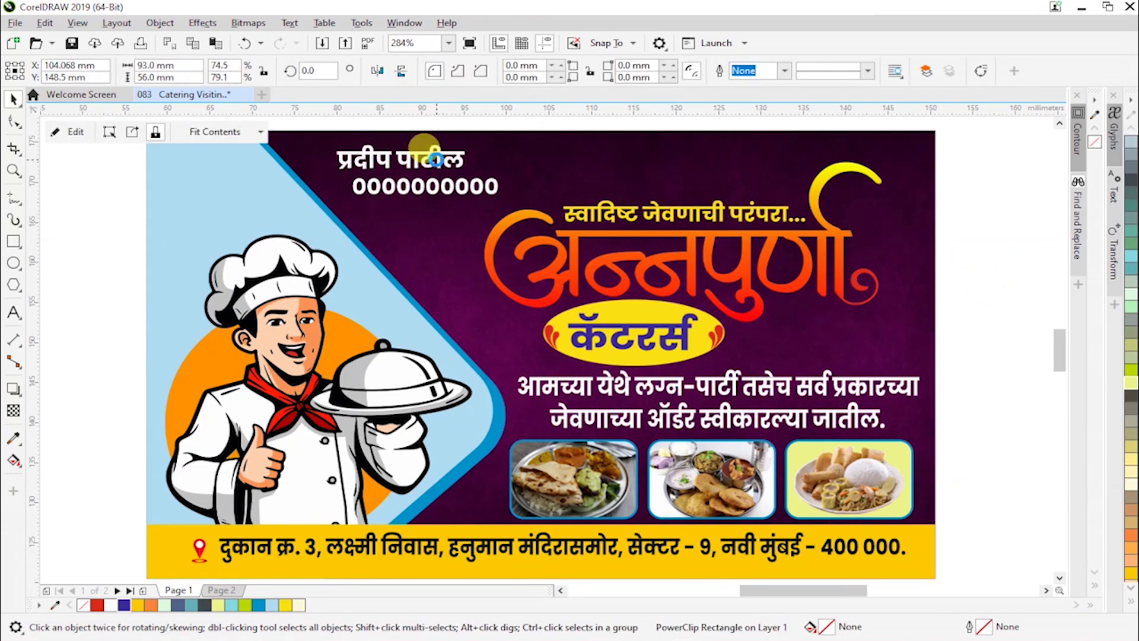
{"action": "key", "text": "ctrl+z"}
- Select the contact name and phone number lines together and shift them slightly left
{"action": "left_click", "coordinate": [442, 189], "text": "shift"}
{"action": "left_click", "coordinate": [478, 178], "text": "shift"}
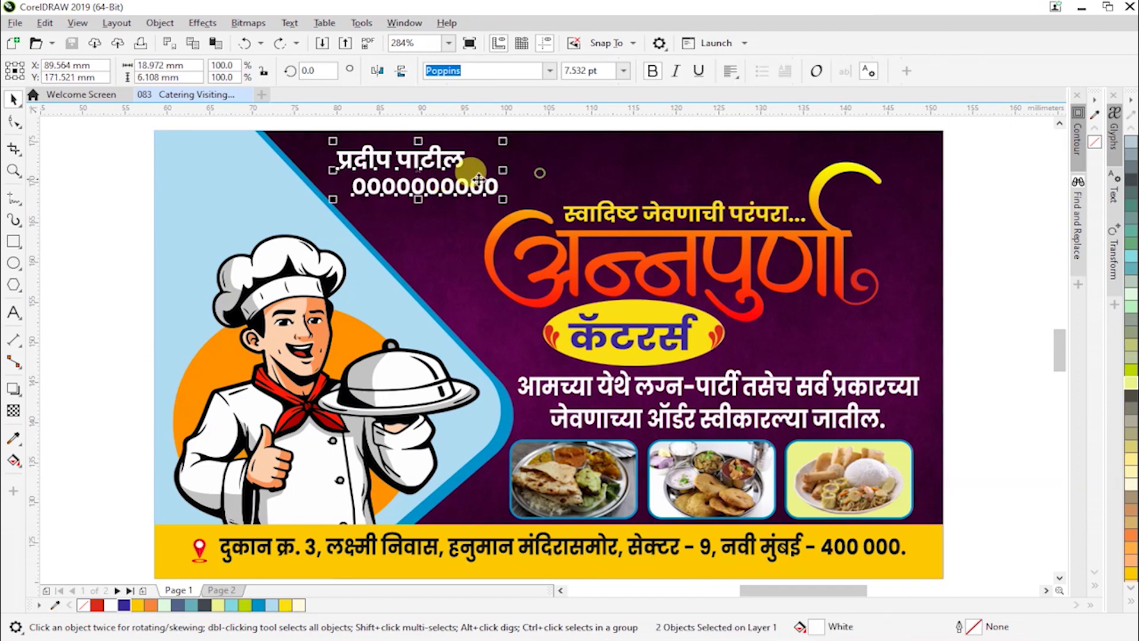
{"action": "left_click_drag", "start_coordinate": [467, 183], "coordinate": [461, 182]}
{"action": "left_click", "coordinate": [427, 116]}
{"action": "left_click", "coordinate": [972, 271]}
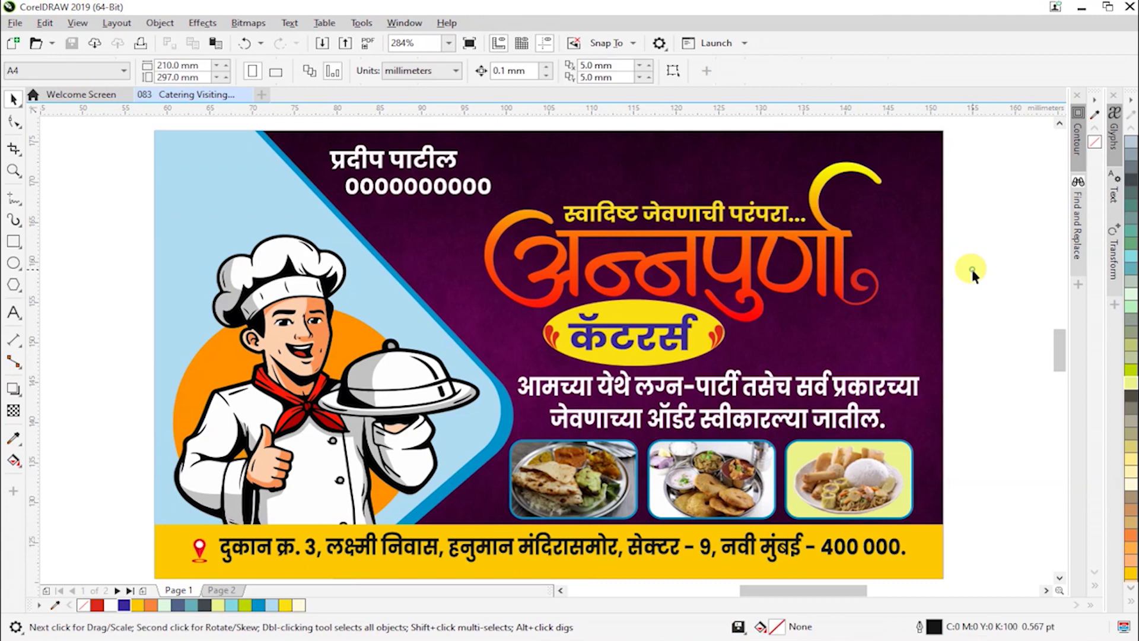
{"action": "scroll", "coordinate": [972, 271], "scroll_direction": "down", "scroll_amount": 2}
{"action": "key", "text": "z"}
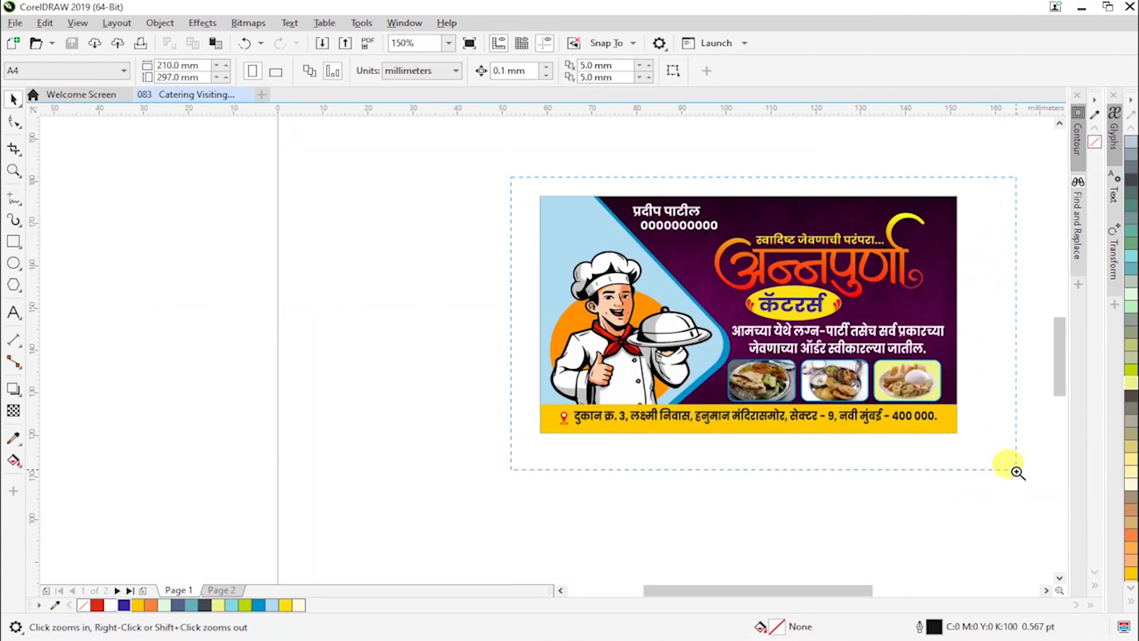